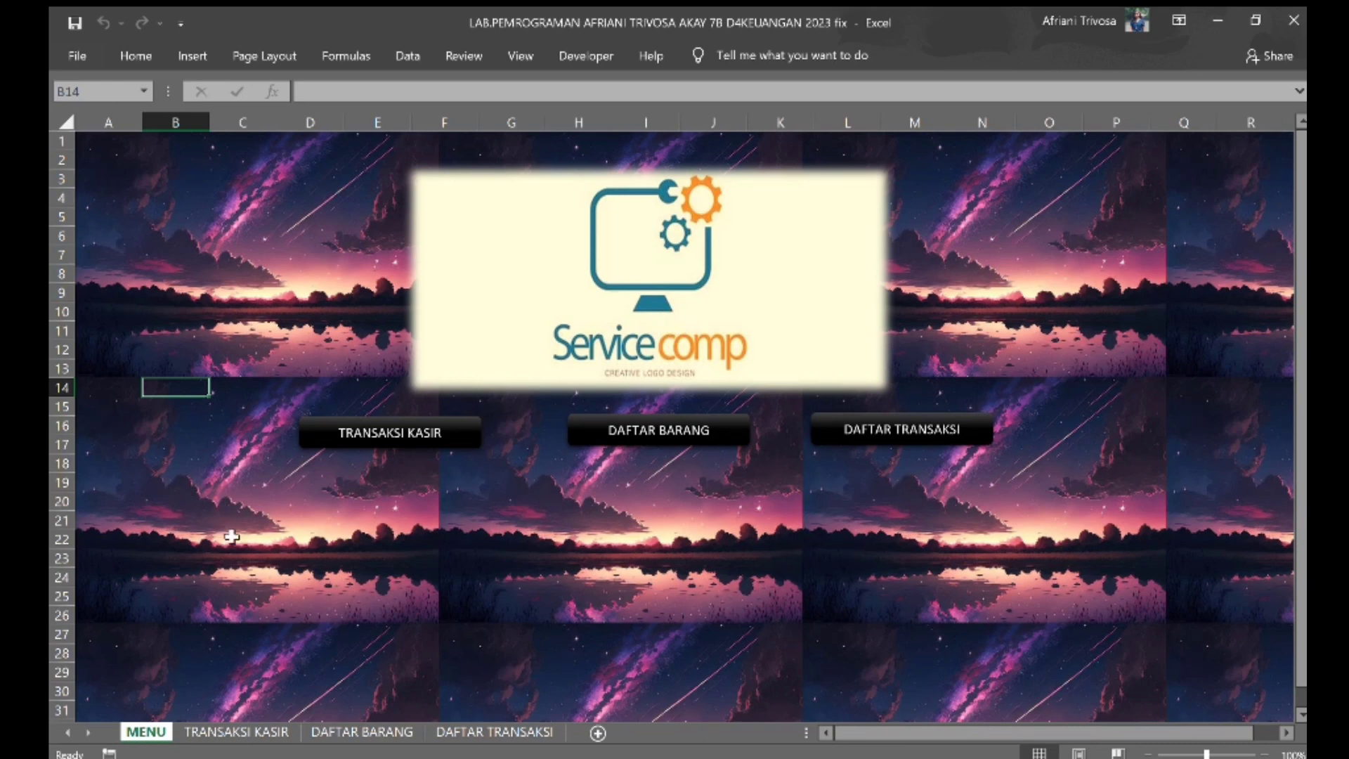
- Open the TRANSAKSI KASIR sheet from the menu and examine its logo and the transaction table B6:I8
{"action": "left_click", "coordinate": [364, 432]}
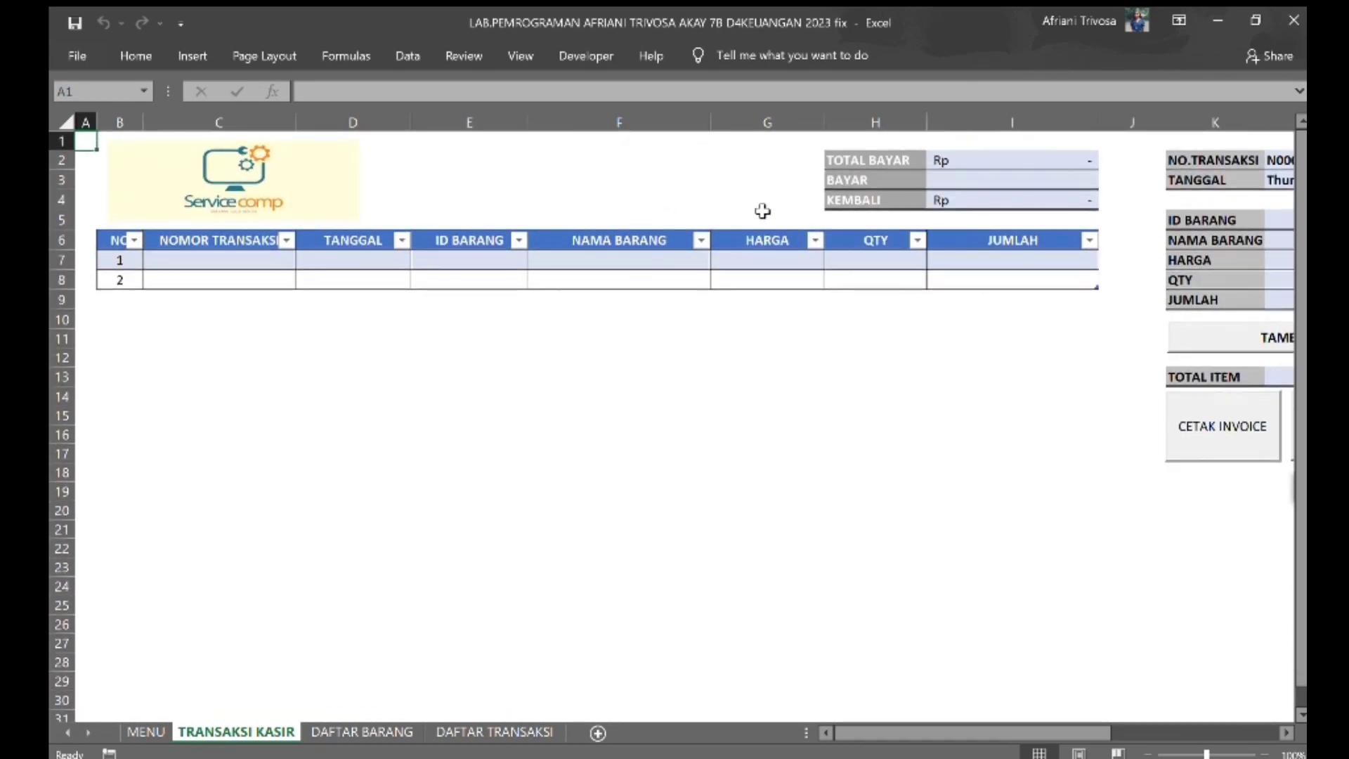
{"action": "left_click", "coordinate": [300, 188]}
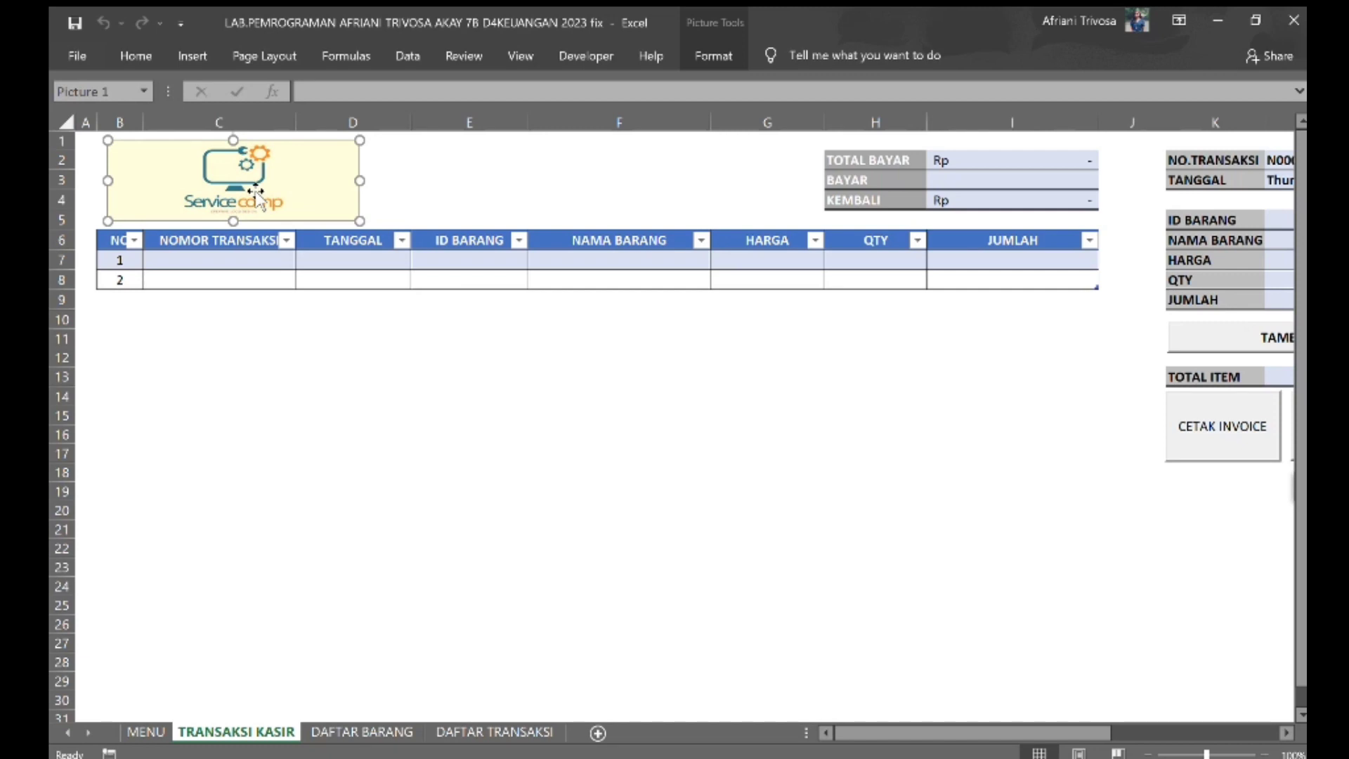
{"action": "left_click", "coordinate": [255, 315]}
{"action": "left_click_drag", "start_coordinate": [127, 242], "coordinate": [955, 282]}
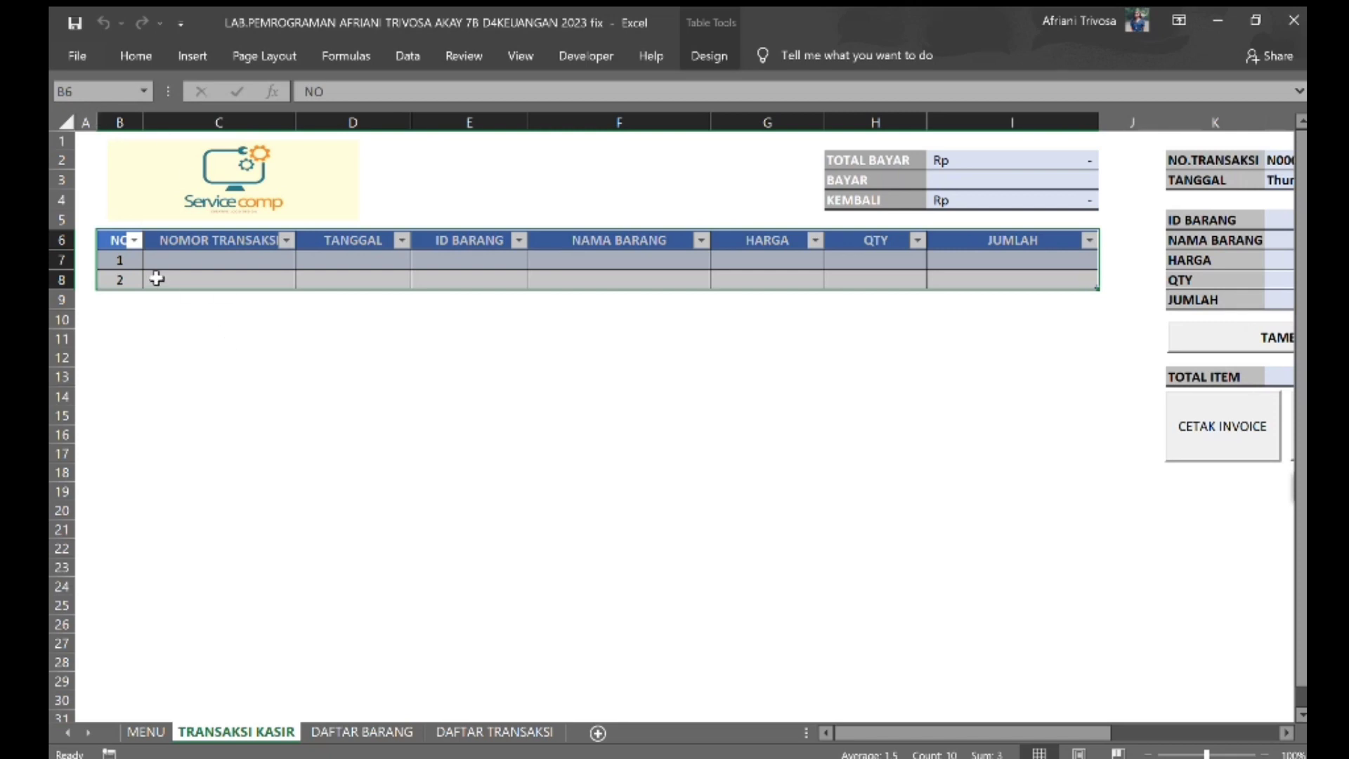
{"action": "left_click", "coordinate": [209, 370]}
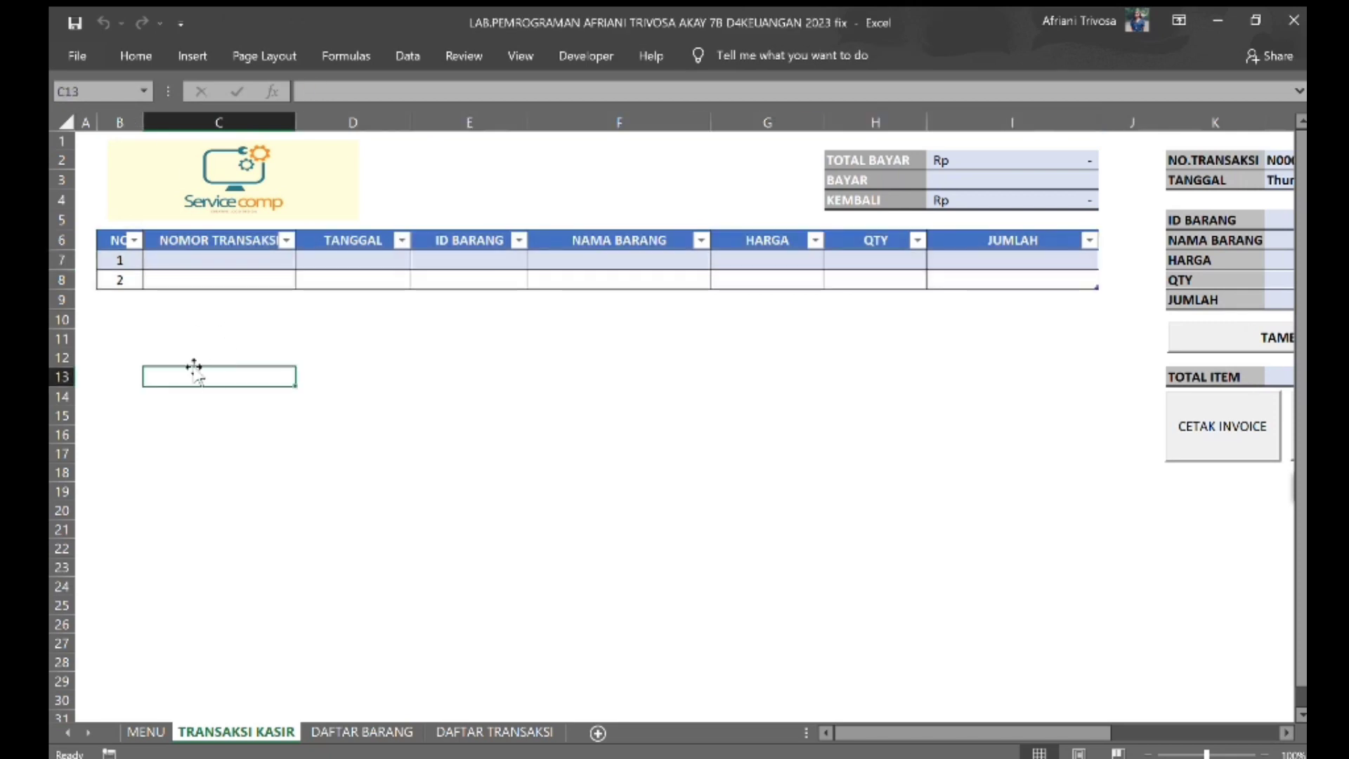
- Convert the empty range B11:D13 below the transaction table into a table
{"action": "left_click", "coordinate": [139, 346]}
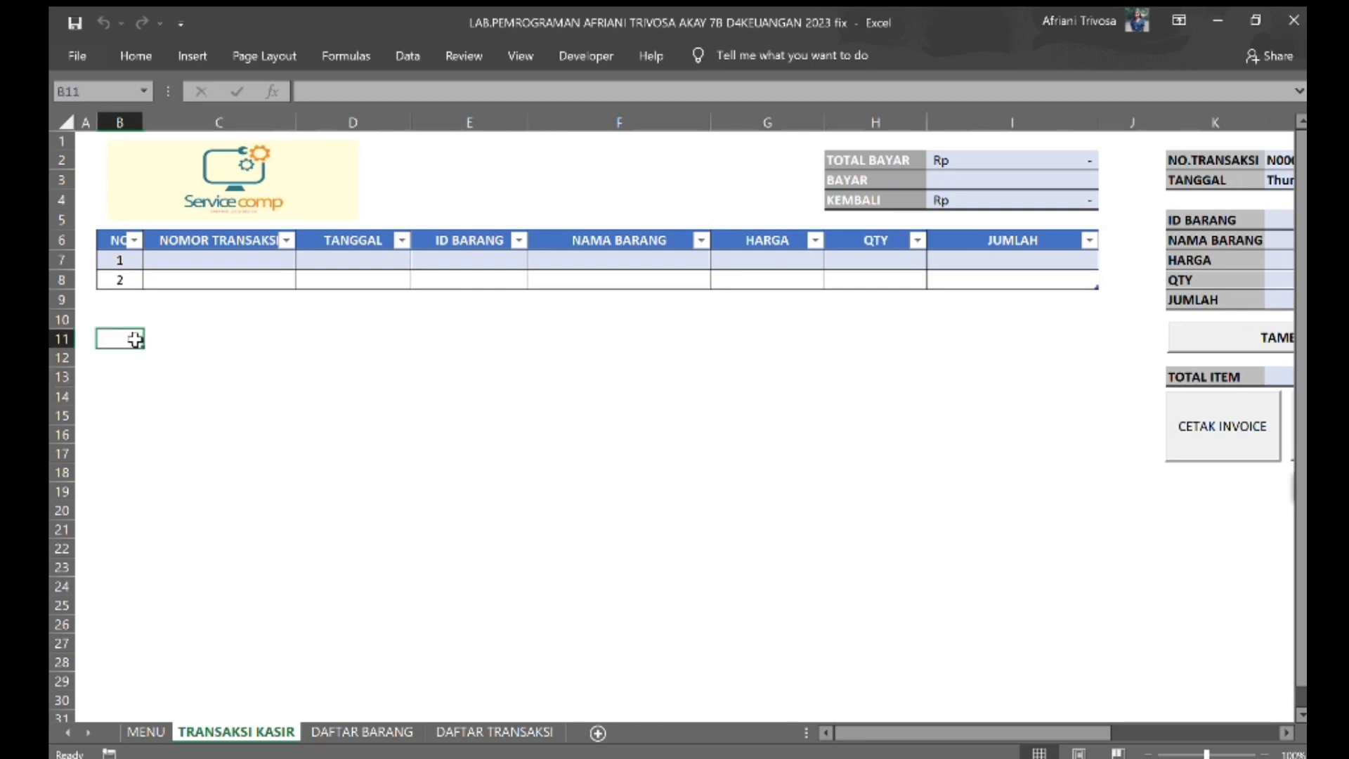
{"action": "left_click_drag", "start_coordinate": [135, 339], "coordinate": [311, 372]}
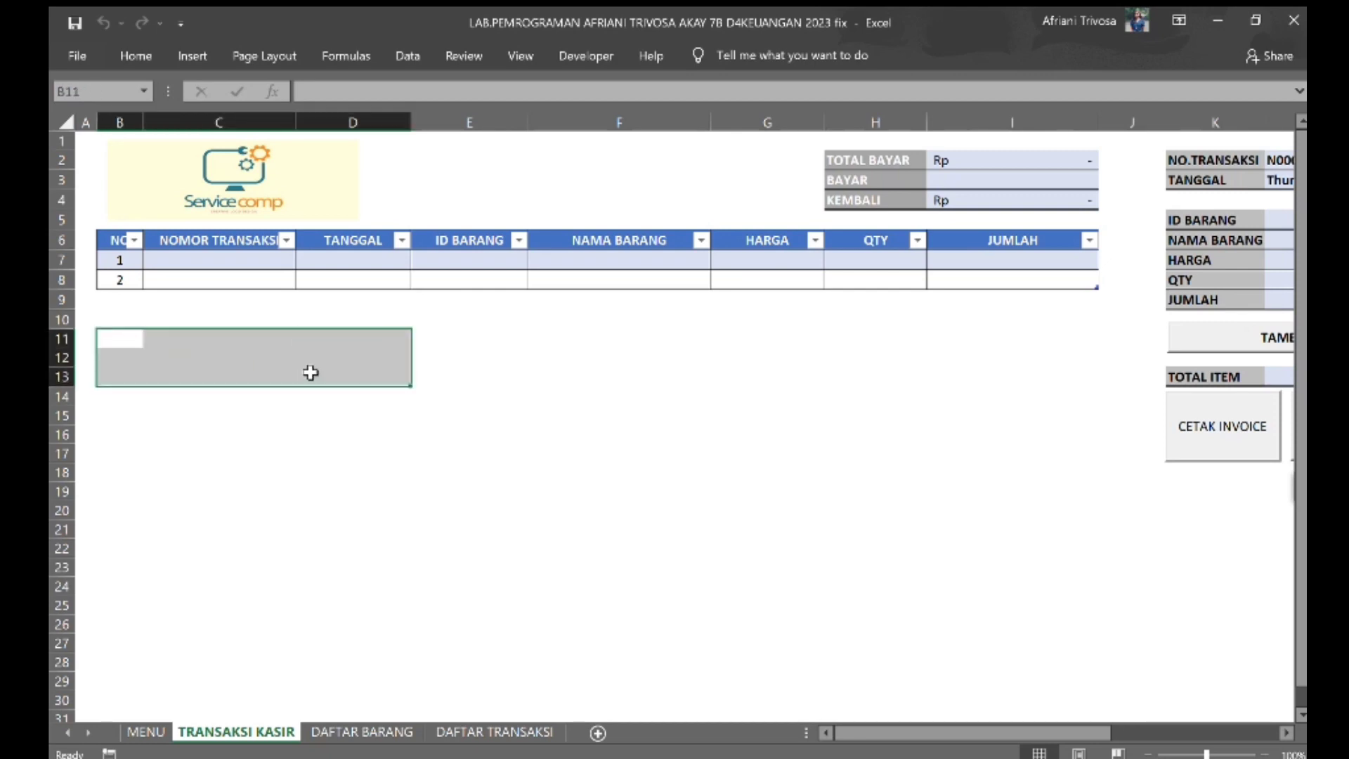
{"action": "key", "text": "ctrl+t"}
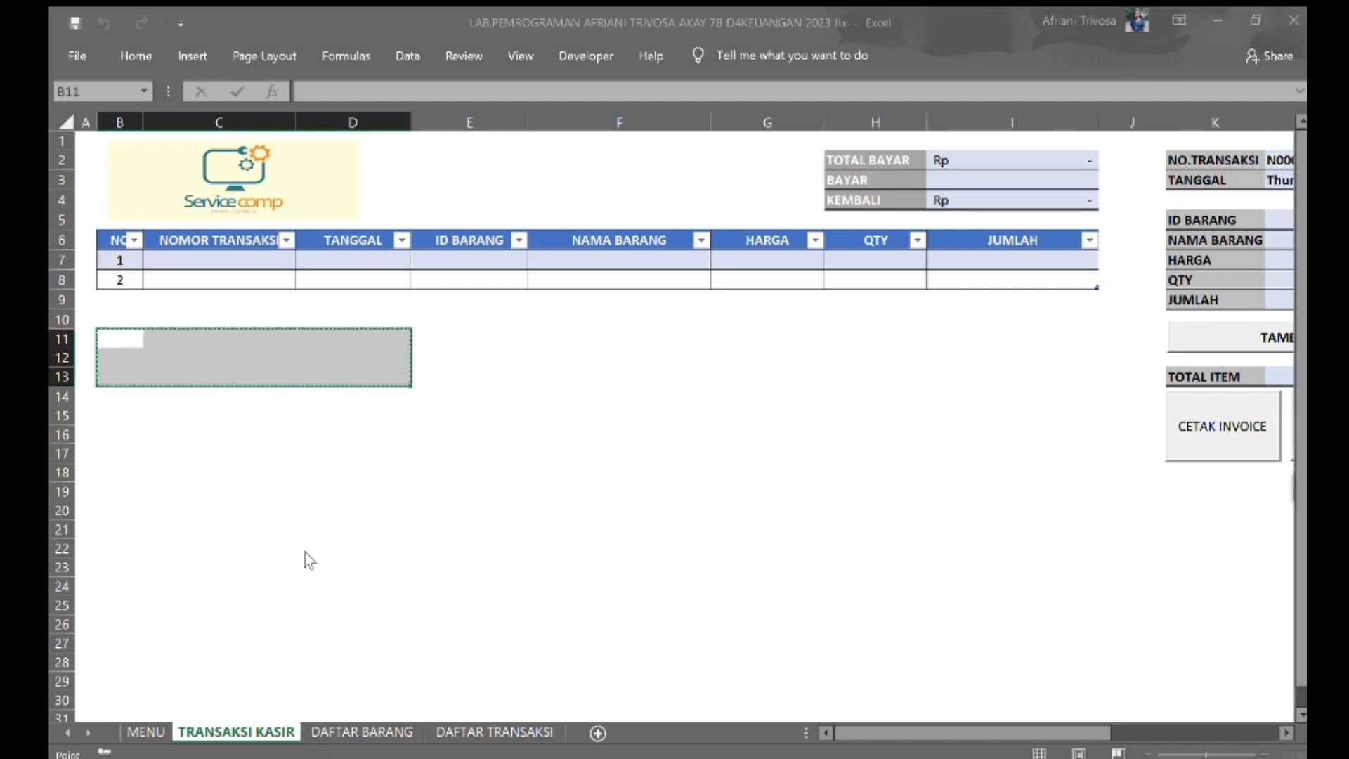
{"action": "key", "text": "Escape"}
{"action": "key", "text": "Return"}
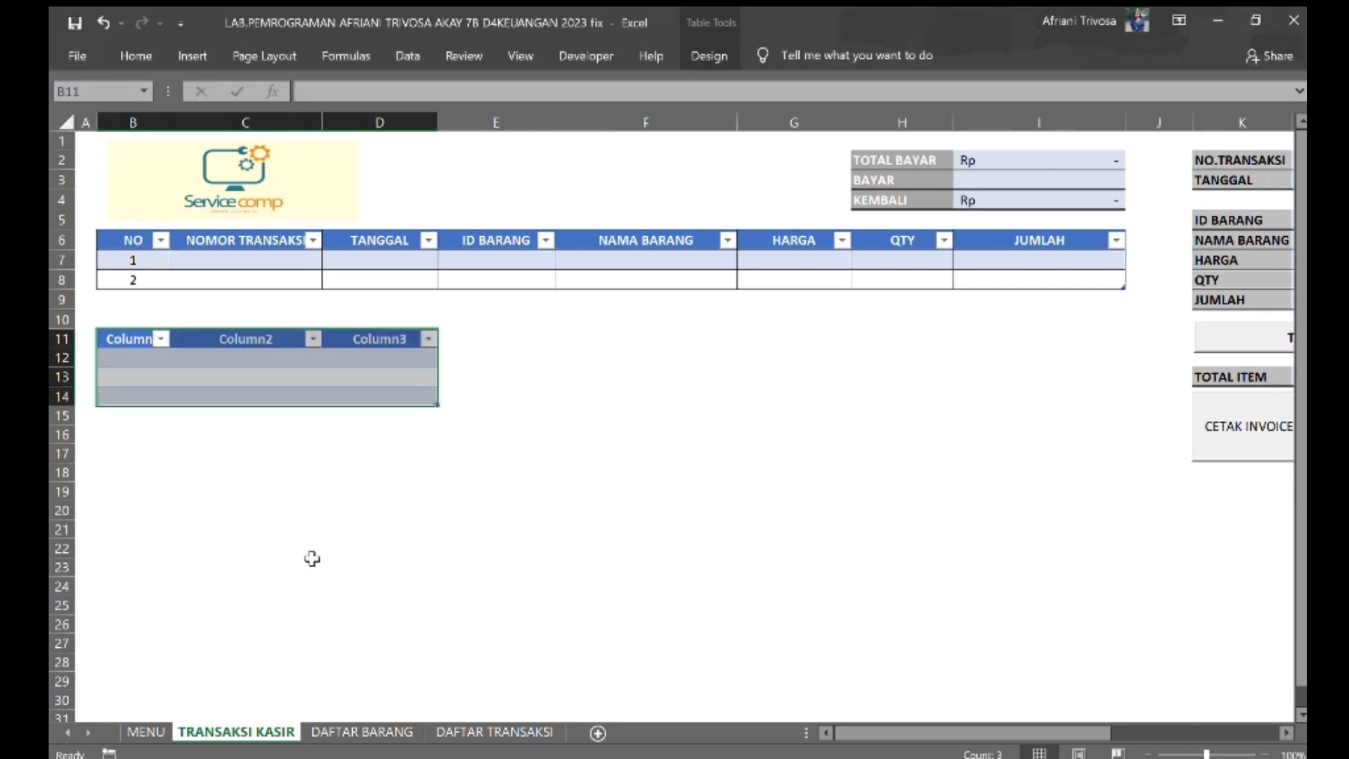
{"action": "left_click", "coordinate": [269, 512]}
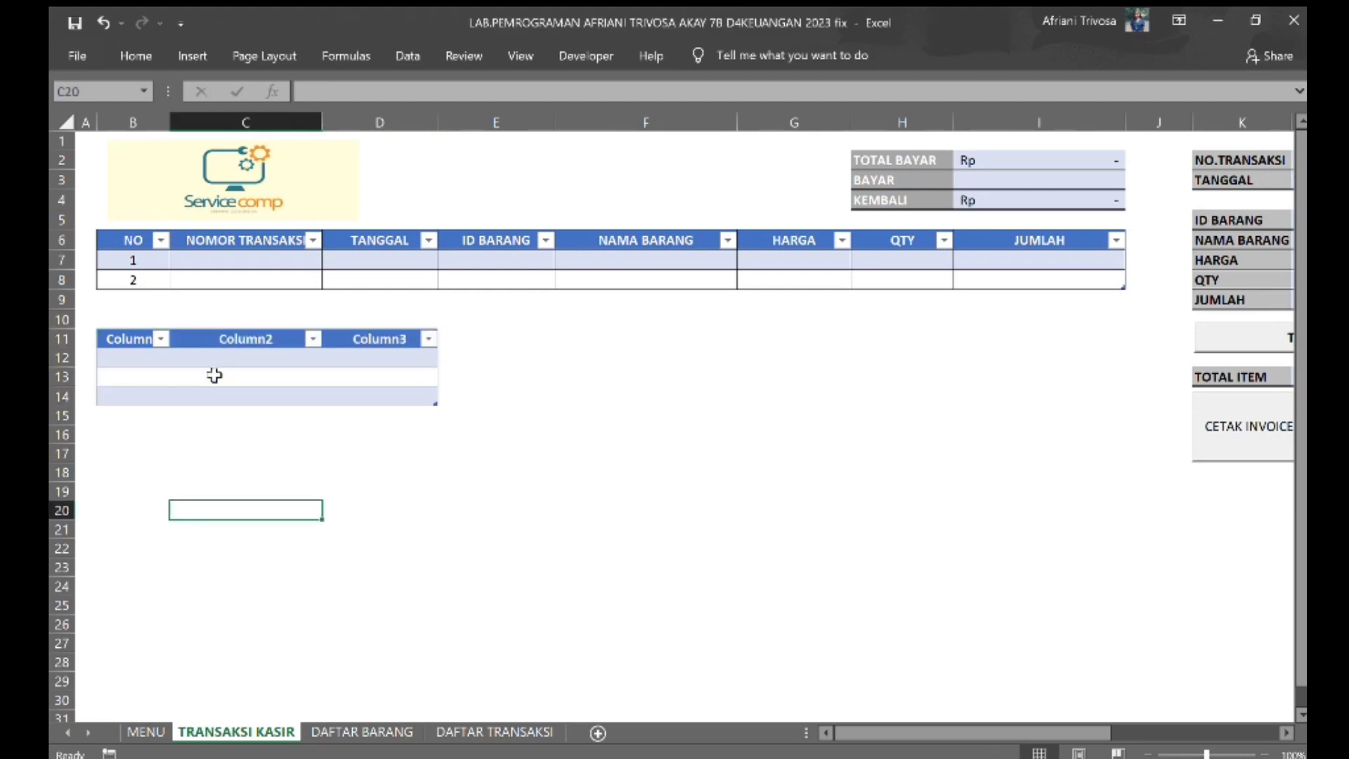
- Undo the creation of the sample table at B11
{"action": "left_click", "coordinate": [139, 340]}
{"action": "key", "text": "ctrl+a"}
{"action": "key", "text": "ctrl+z"}
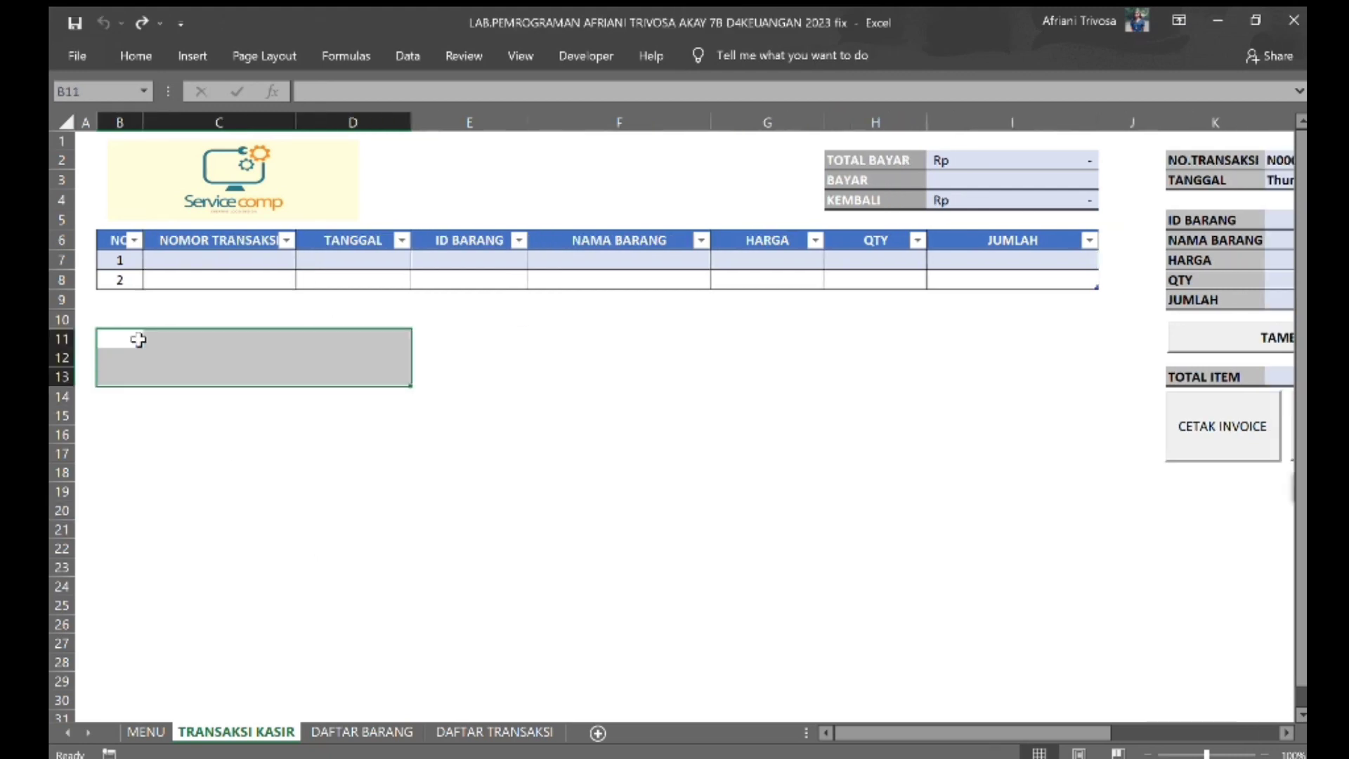
{"action": "left_click", "coordinate": [288, 421]}
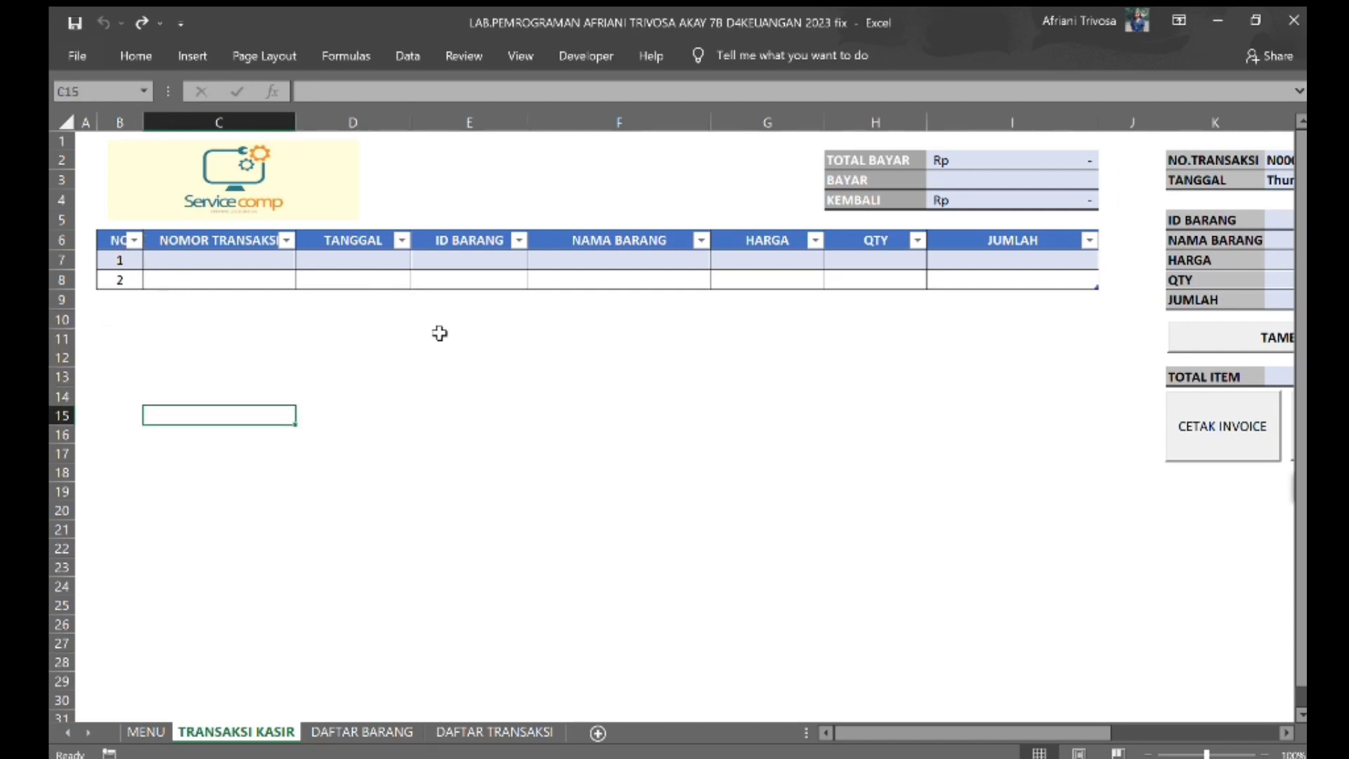
- Examine the full transaction table from the NO header to the JUMLAH column
{"action": "left_click", "coordinate": [130, 243]}
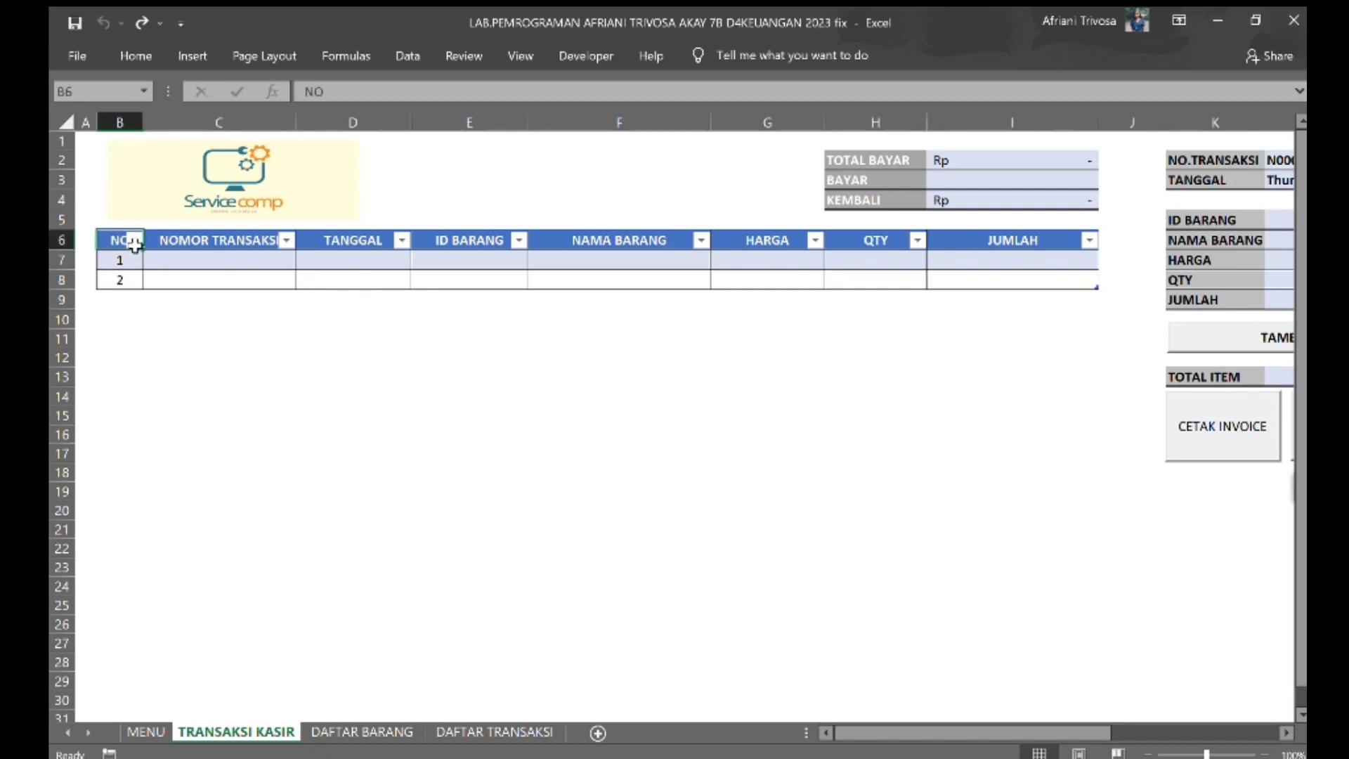
{"action": "left_click_drag", "start_coordinate": [134, 244], "coordinate": [973, 288]}
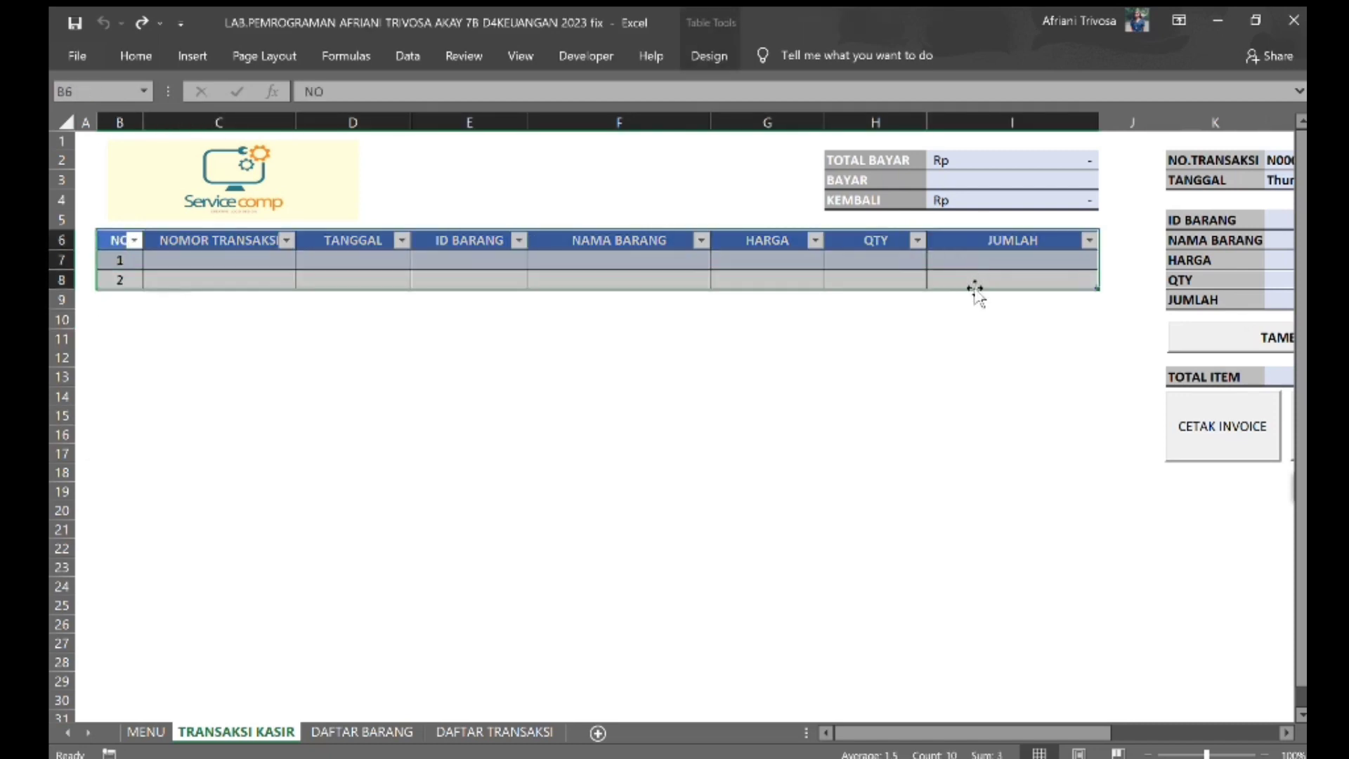
{"action": "left_click", "coordinate": [919, 316]}
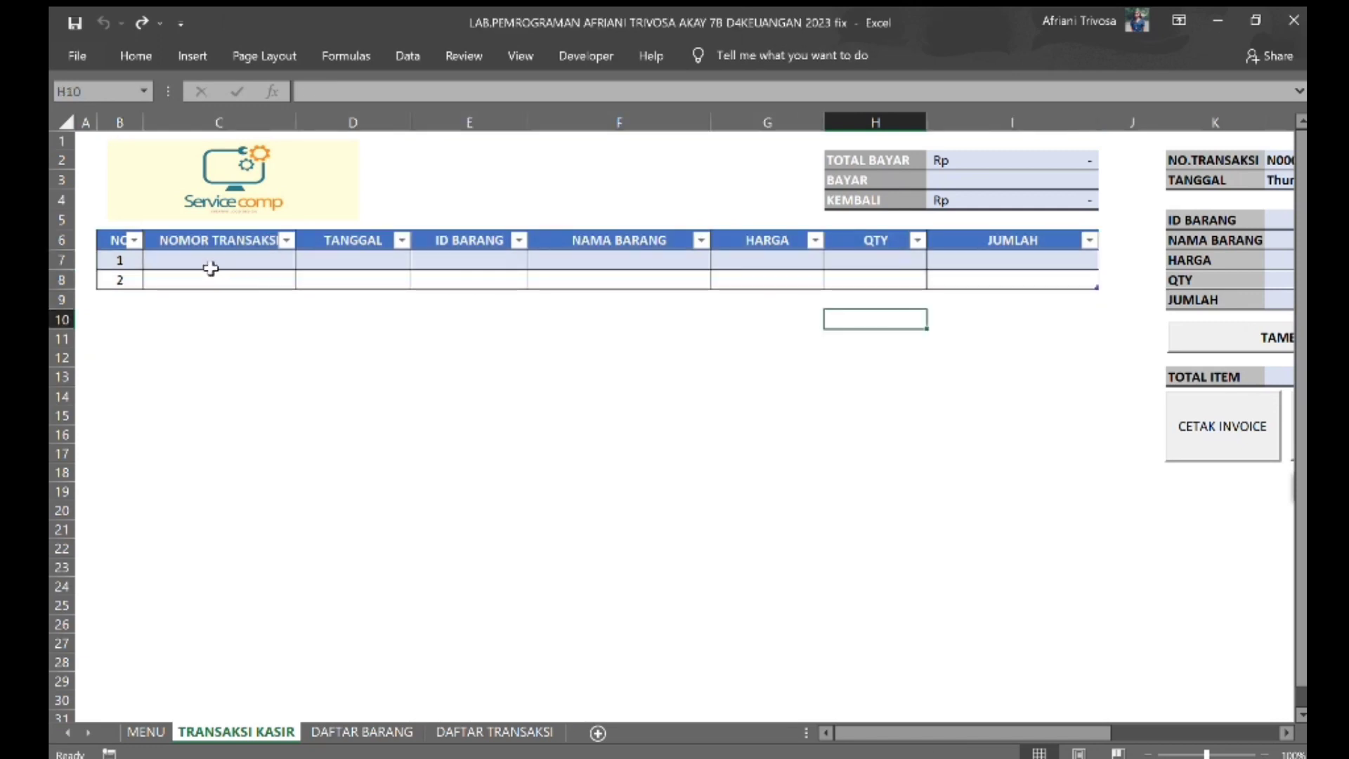
- Inspect the TOTAL BAYAR formula and its summed range in I2, and undo the accidental cell change
{"action": "left_click", "coordinate": [964, 161]}
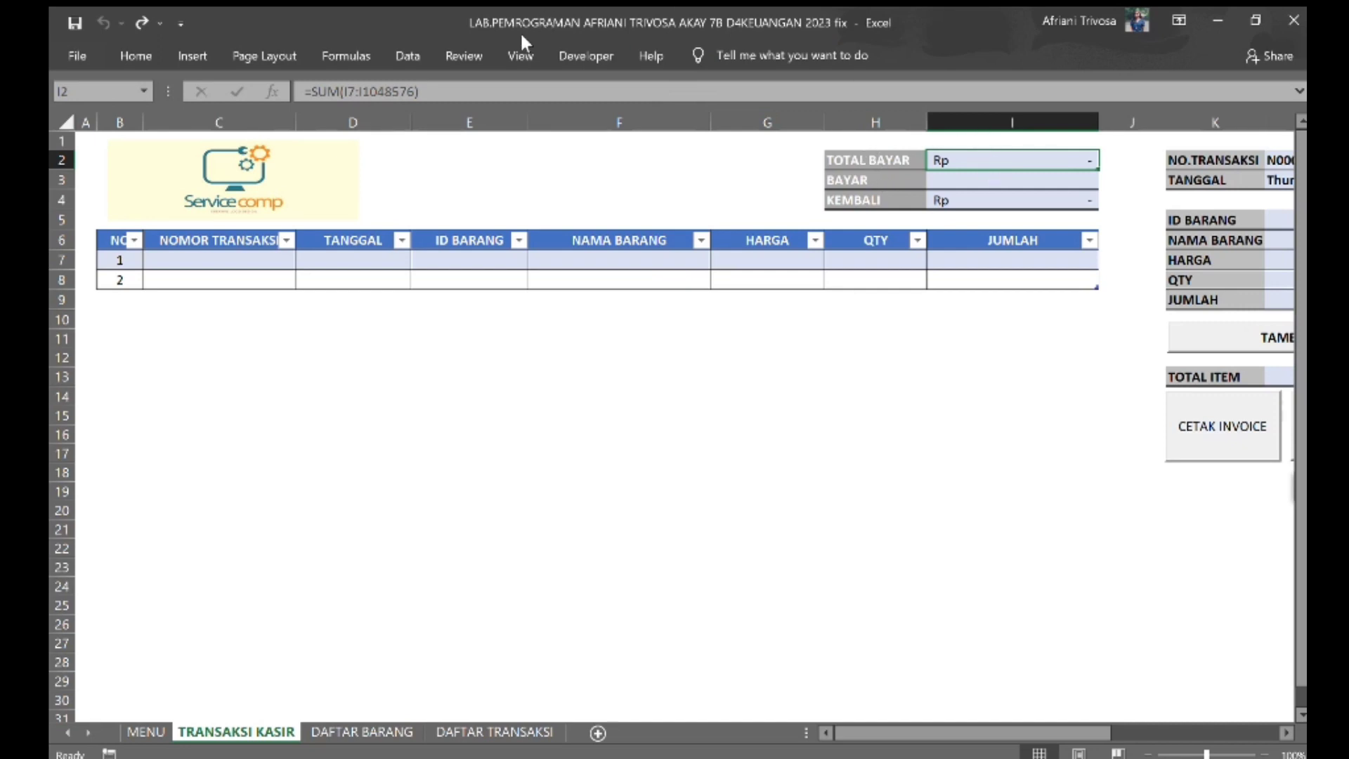
{"action": "left_click", "coordinate": [428, 90]}
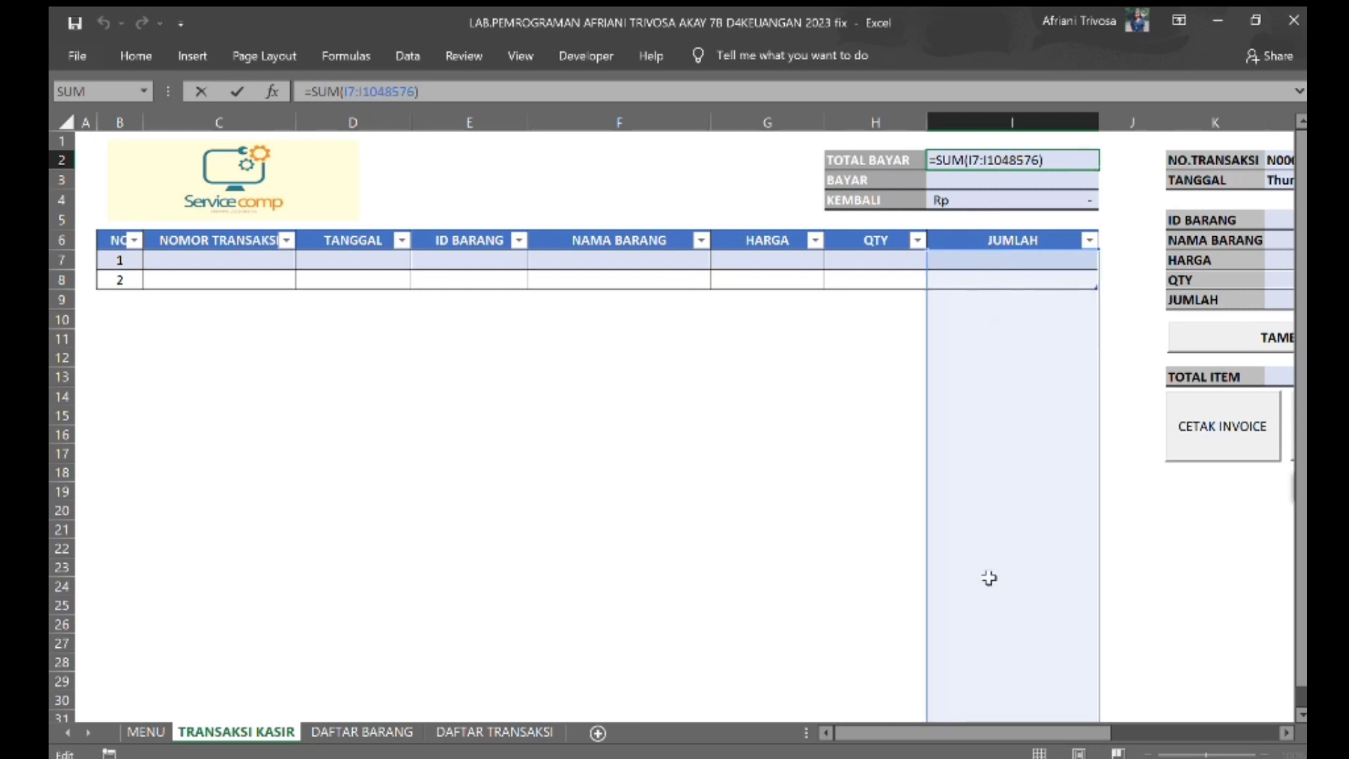
{"action": "left_click", "coordinate": [1005, 314]}
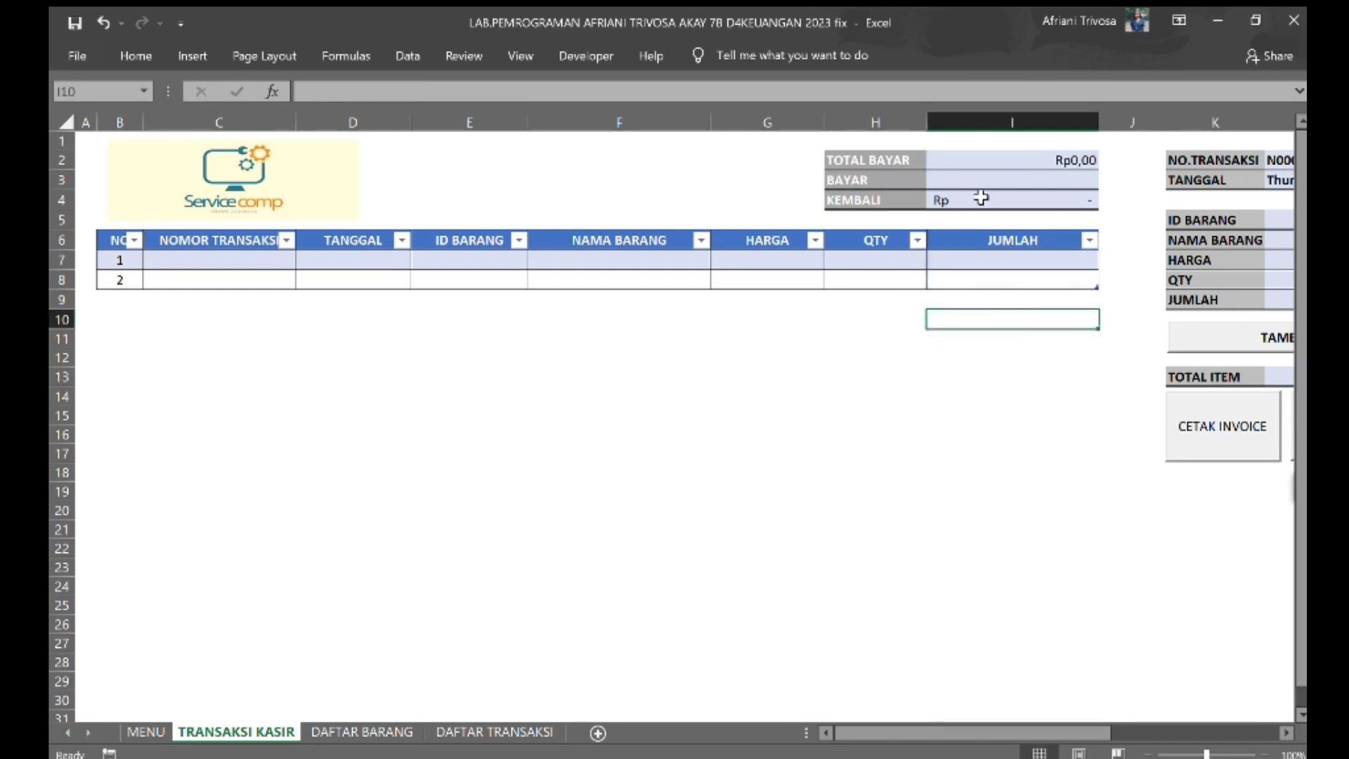
{"action": "key", "text": "ctrl+z"}
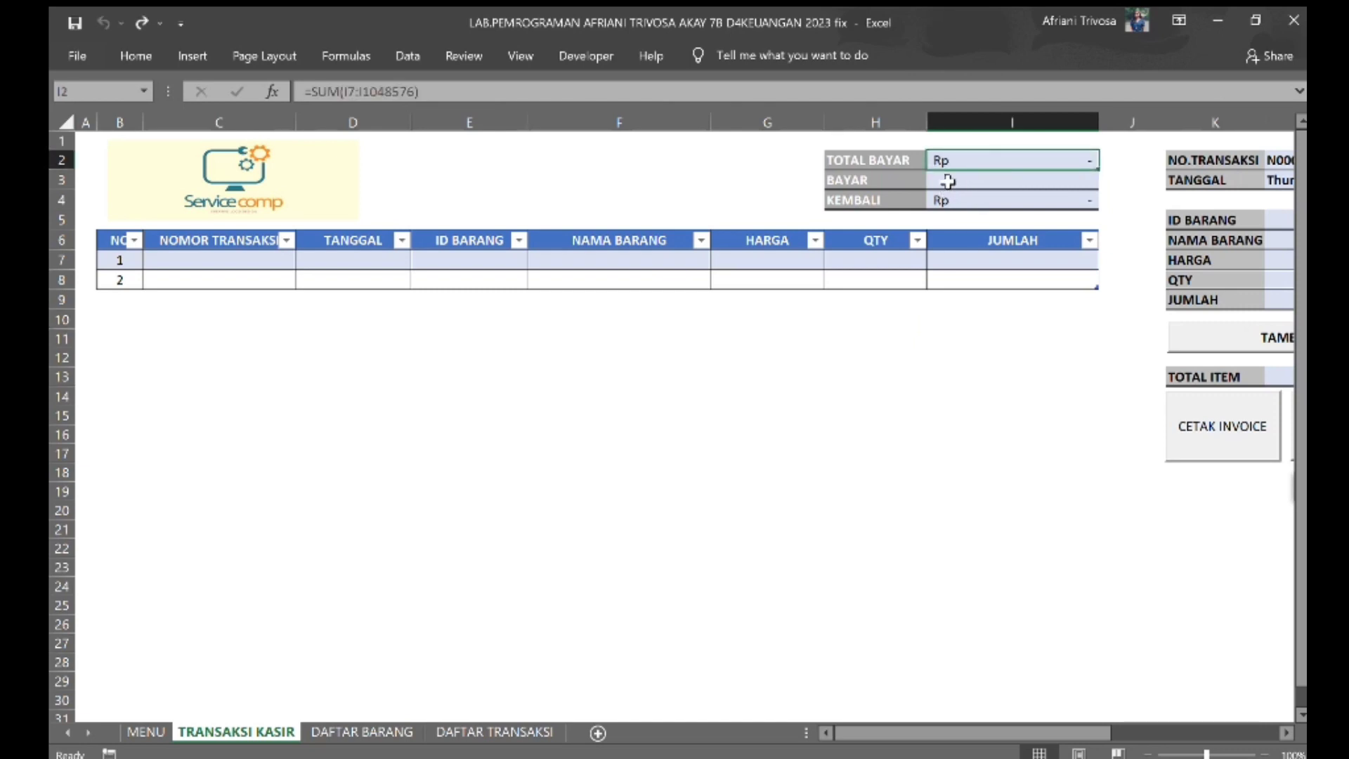
- Inspect the BAYAR cell and the KEMBALI formula in I4
{"action": "left_click", "coordinate": [948, 181]}
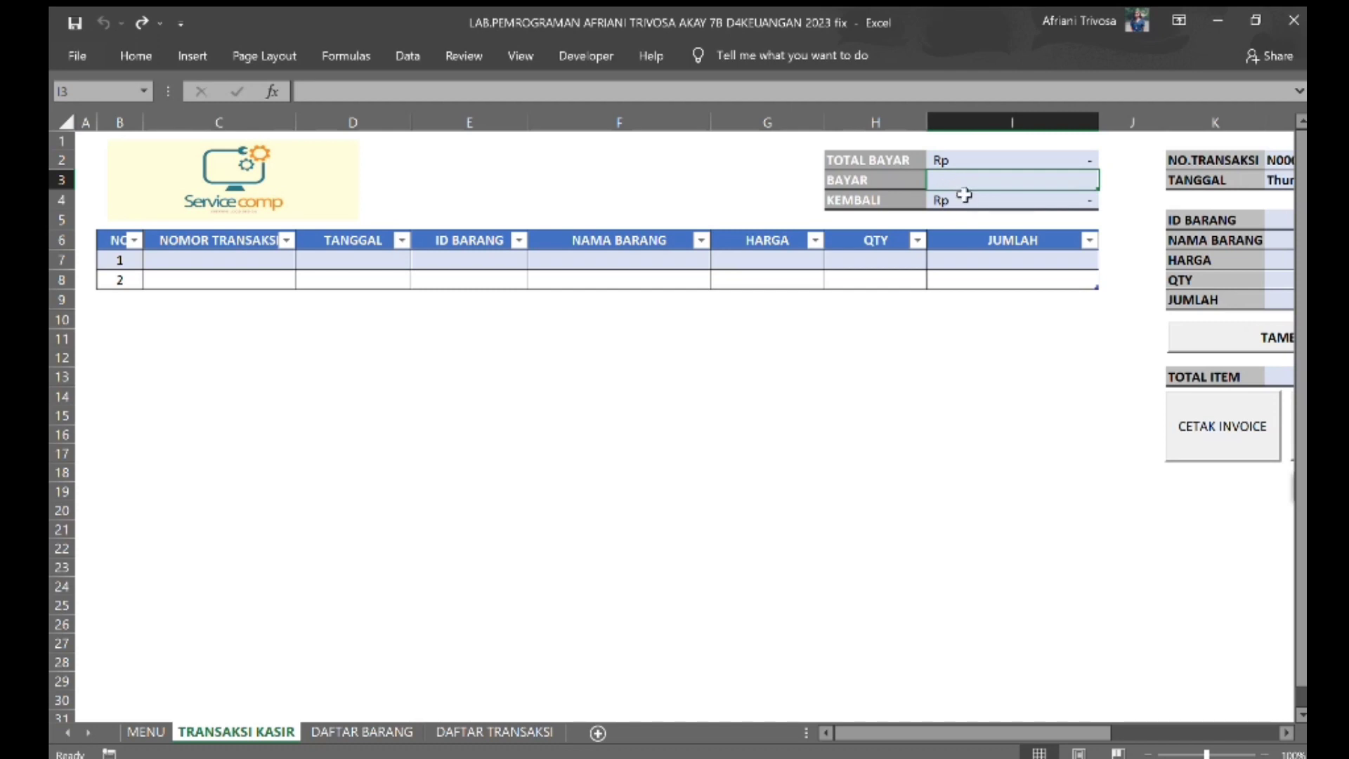
{"action": "left_click", "coordinate": [965, 200]}
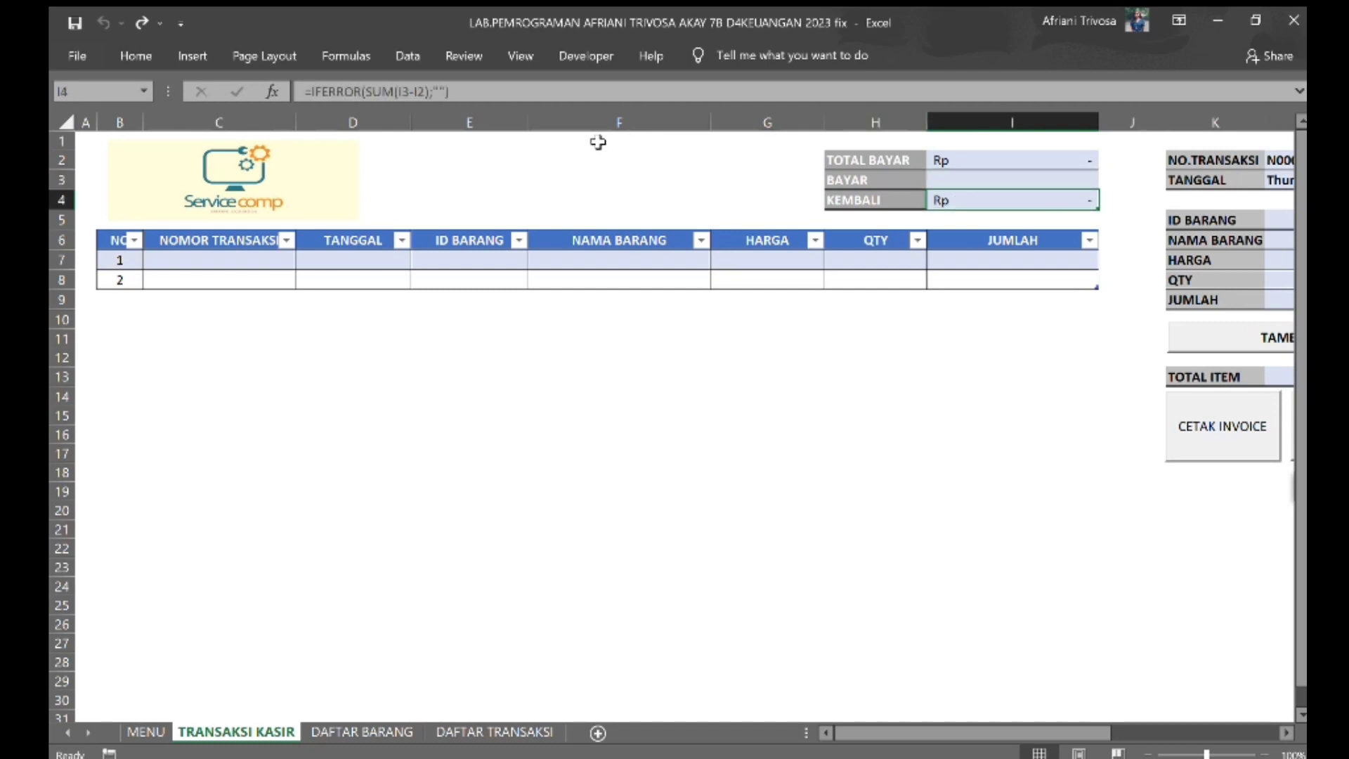
{"action": "left_click", "coordinate": [460, 93]}
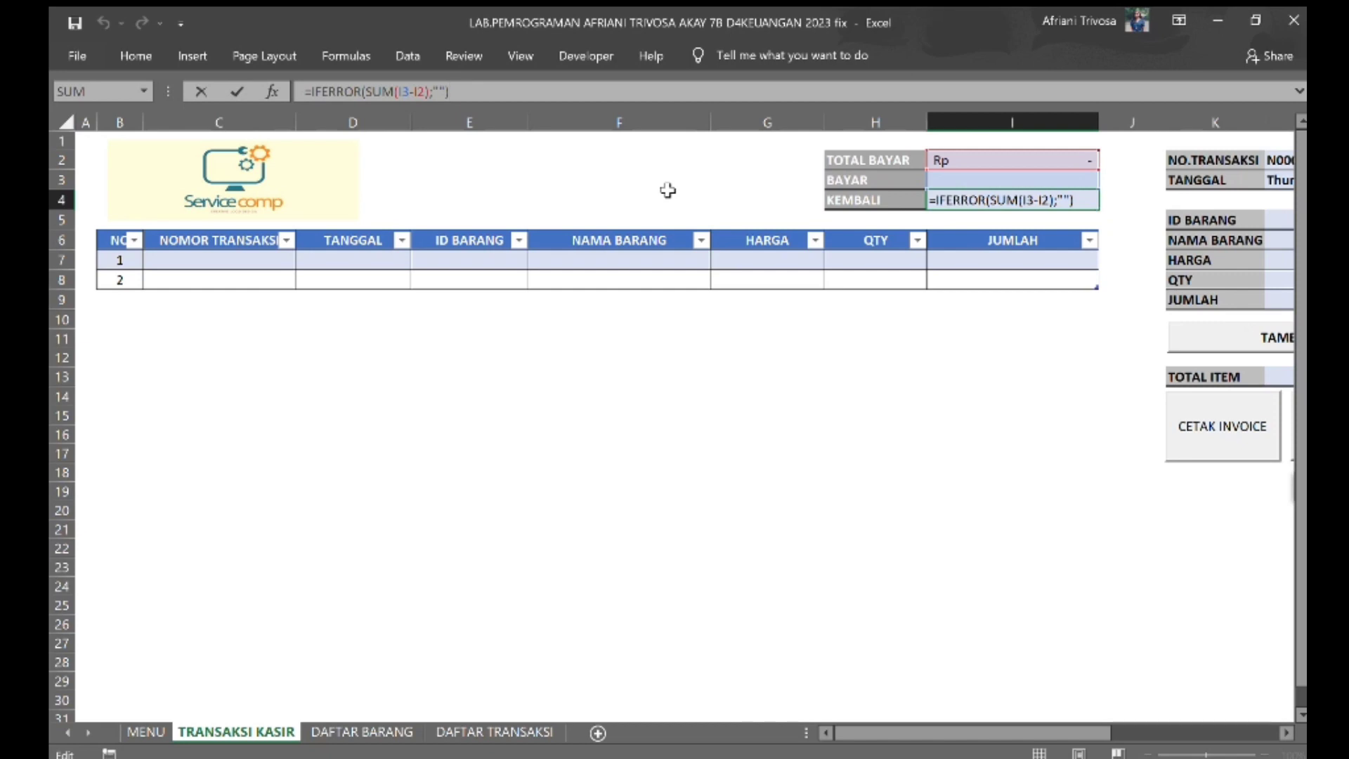
{"action": "key", "text": "Return"}
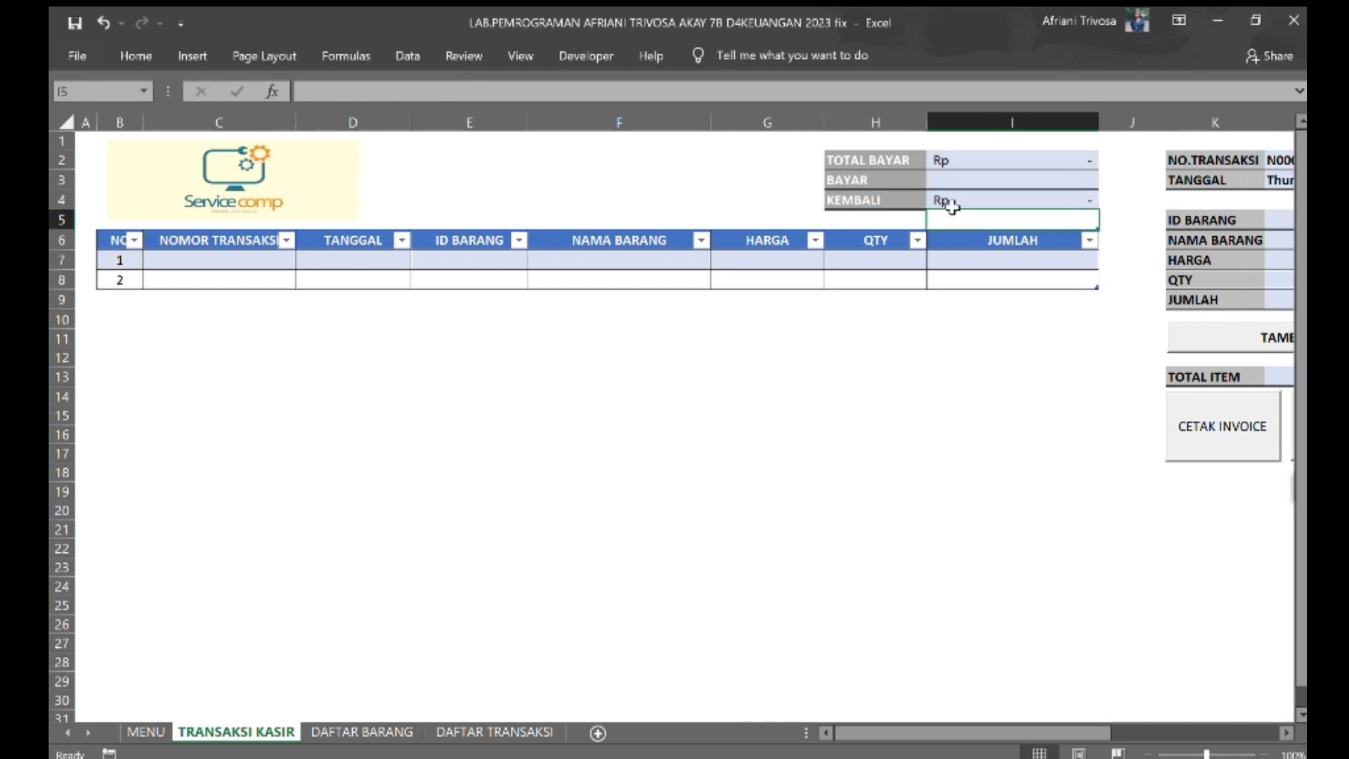
- Clear the entry N00001 from cell N3 of the NO.TRANSAKSI table
{"action": "scroll", "coordinate": [1017, 343], "scroll_direction": "right", "scroll_amount": 3}
{"action": "scroll", "coordinate": [1016, 343], "scroll_direction": "right", "scroll_amount": 1}
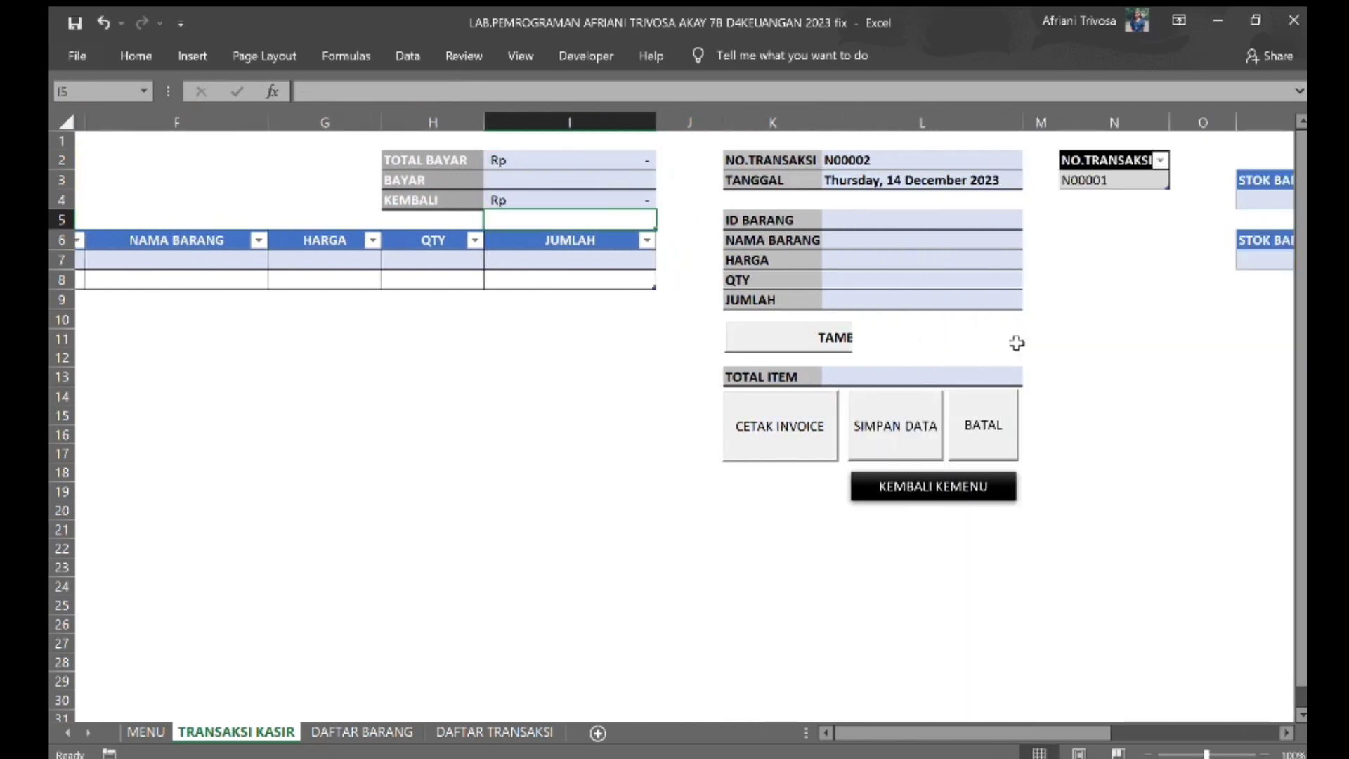
{"action": "scroll", "coordinate": [1017, 343], "scroll_direction": "left", "scroll_amount": 1}
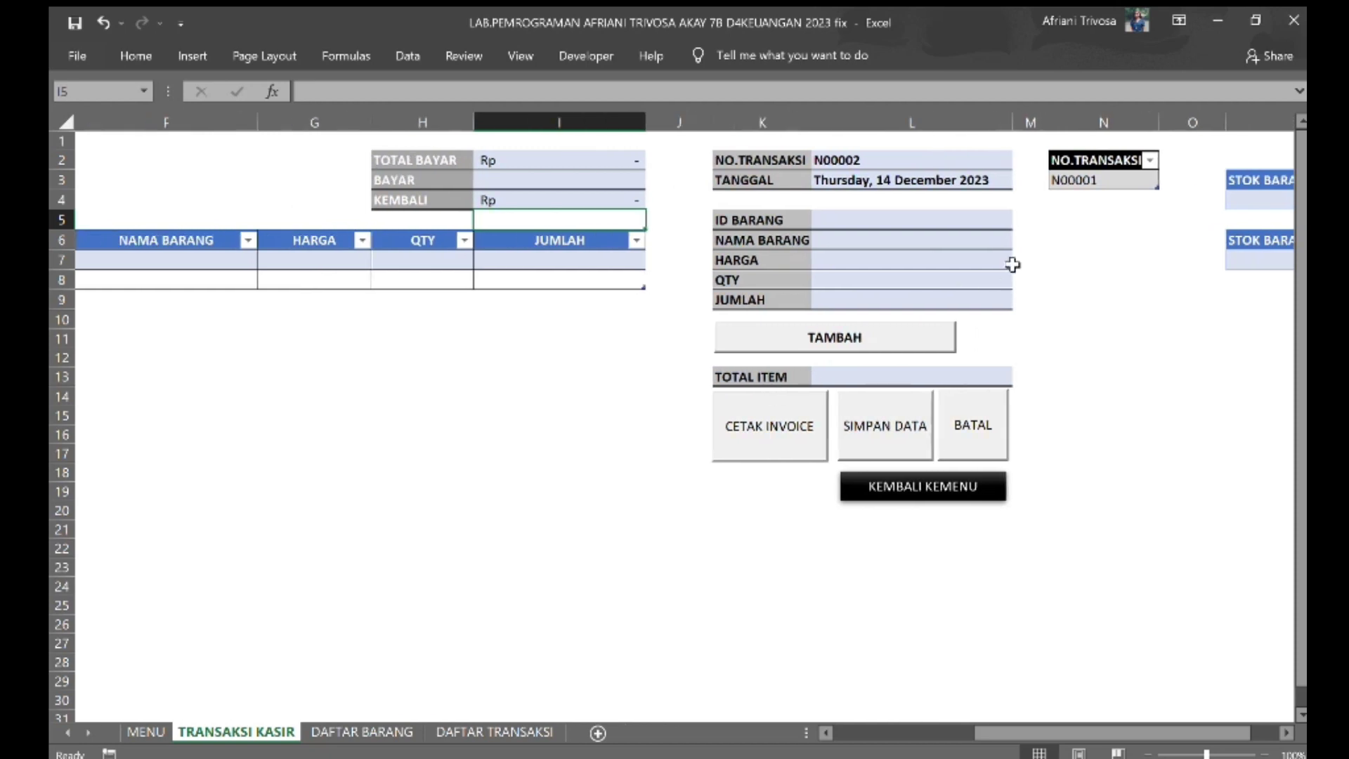
{"action": "left_click", "coordinate": [1077, 182]}
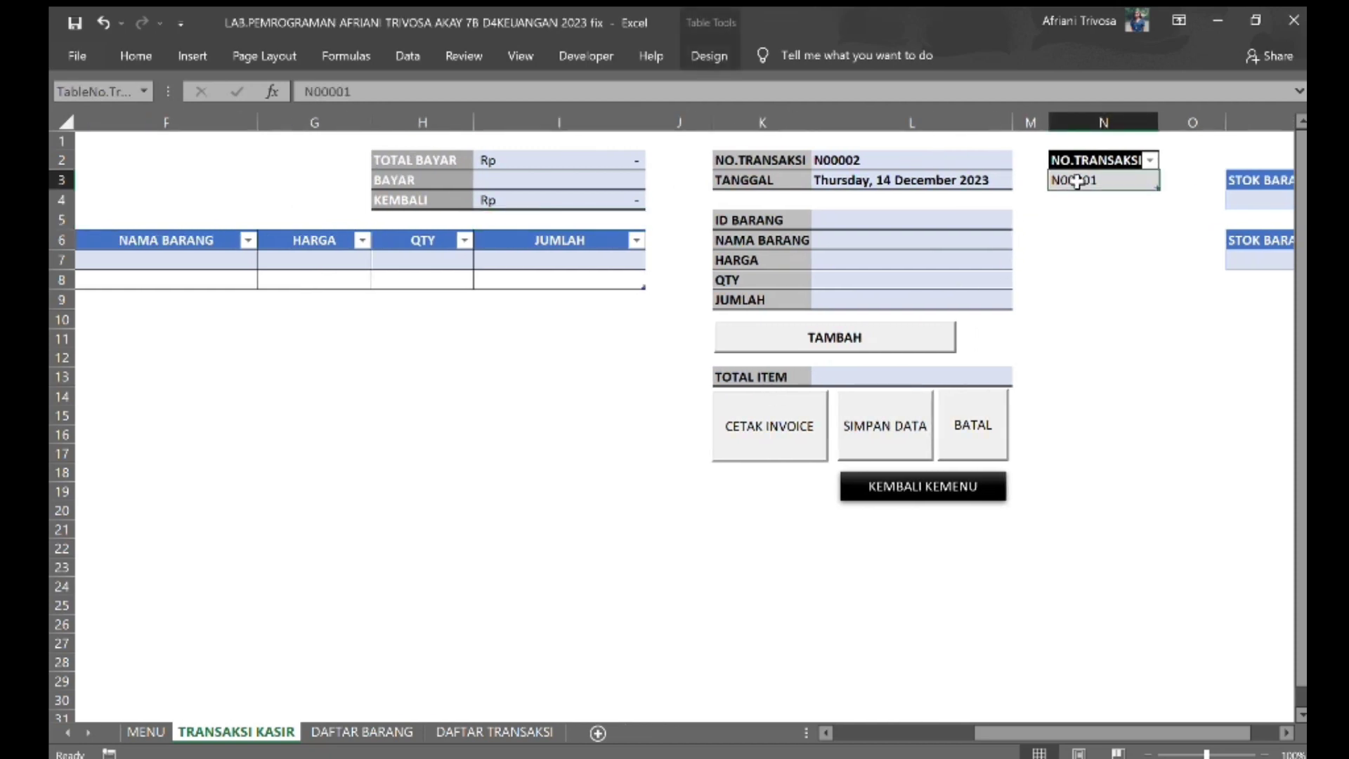
{"action": "key", "text": "BackSpace"}
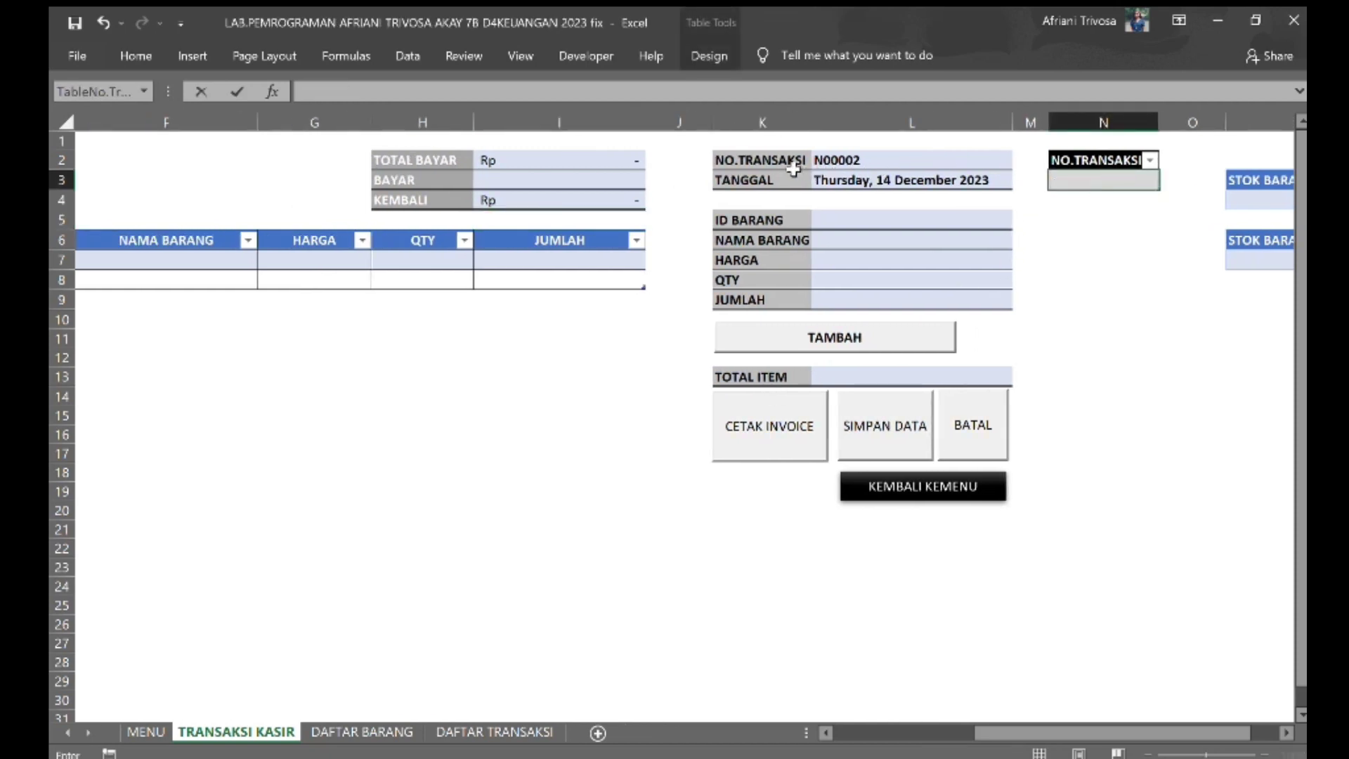
{"action": "key", "text": "Return"}
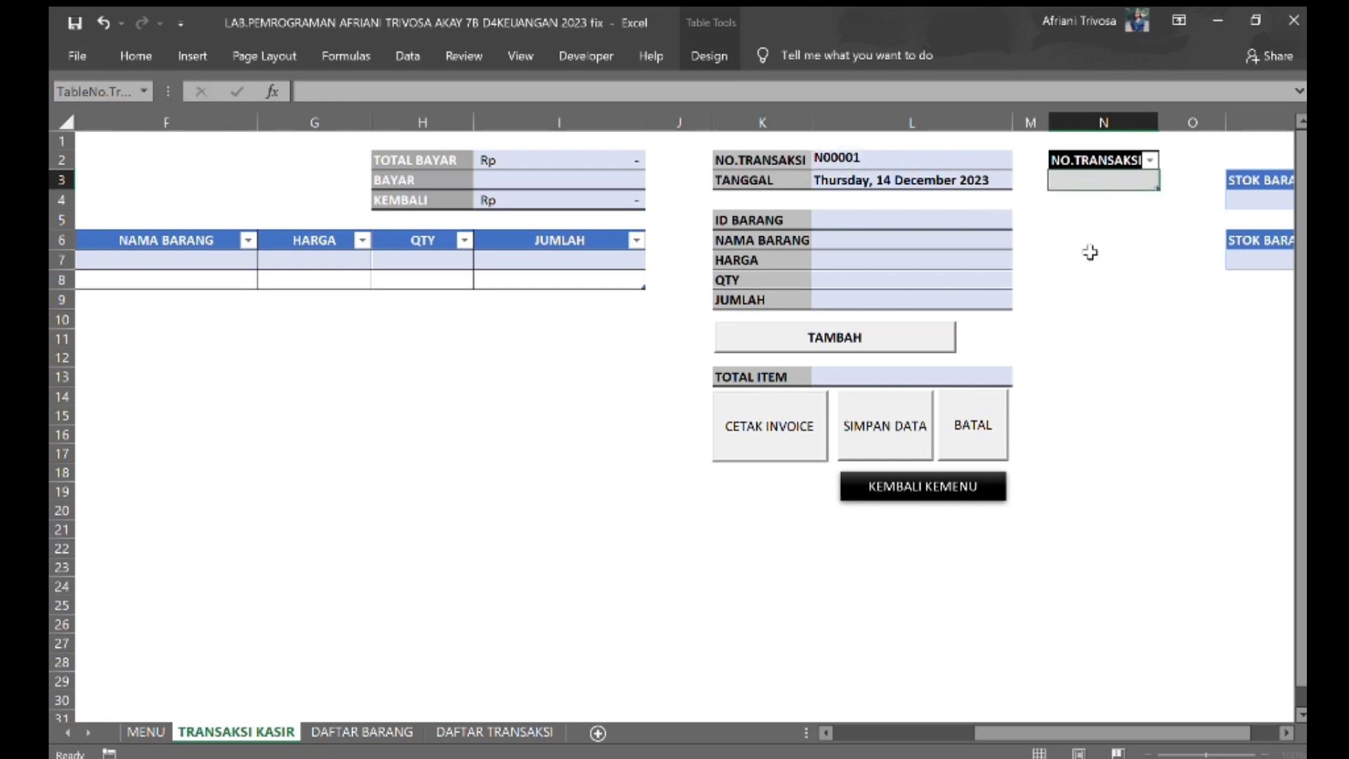
- Examine the NO.TRANSAKSI formula in L2 with the table it references, and the TANGGAL formula in L3
{"action": "left_click", "coordinate": [850, 159]}
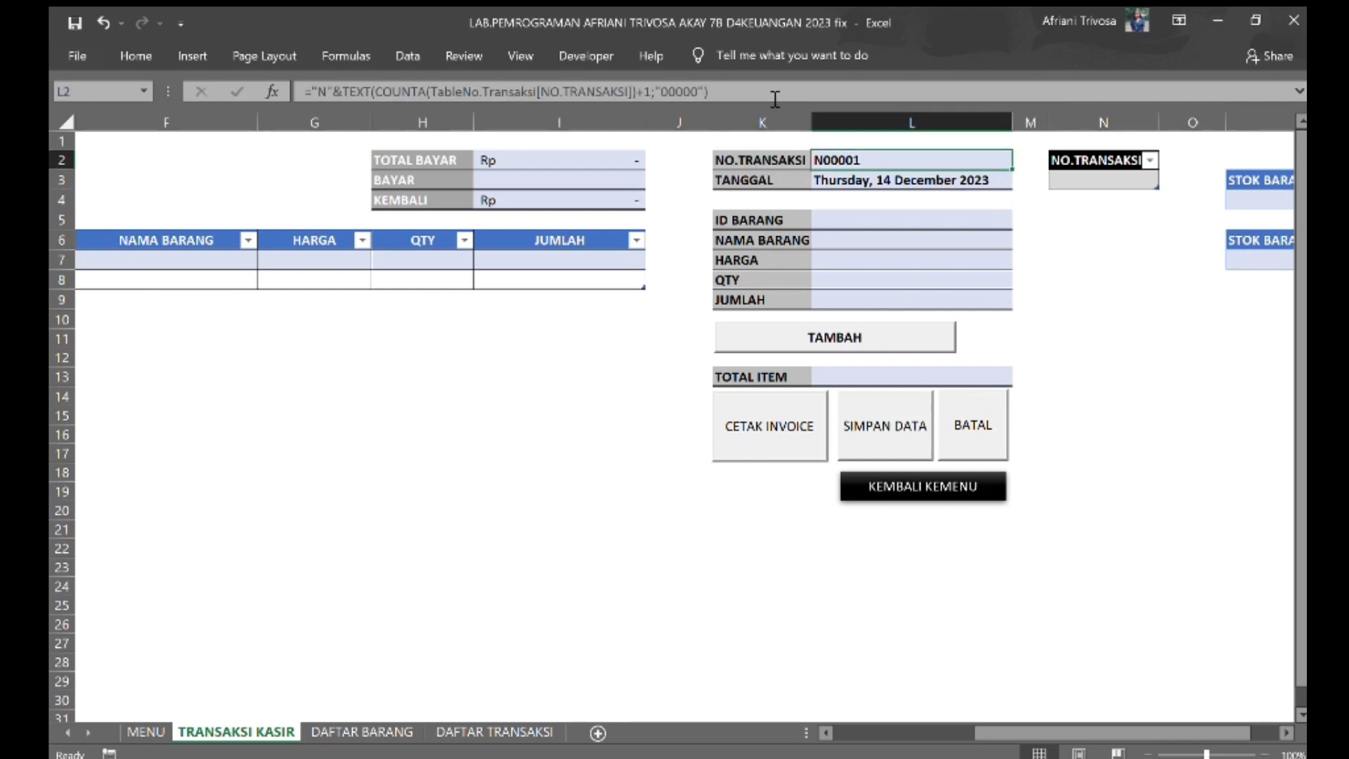
{"action": "left_click", "coordinate": [1106, 261]}
{"action": "left_click", "coordinate": [1081, 166]}
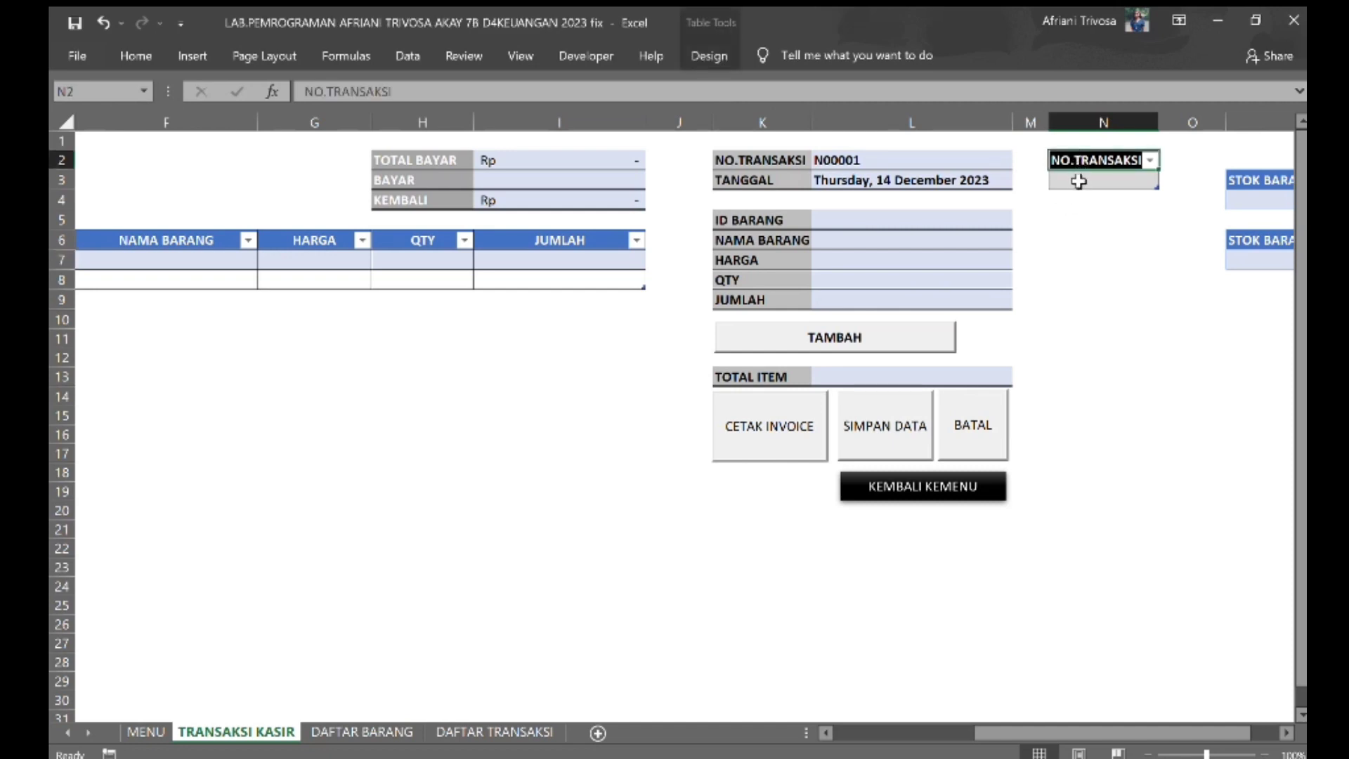
{"action": "left_click", "coordinate": [1051, 206]}
{"action": "left_click", "coordinate": [916, 161]}
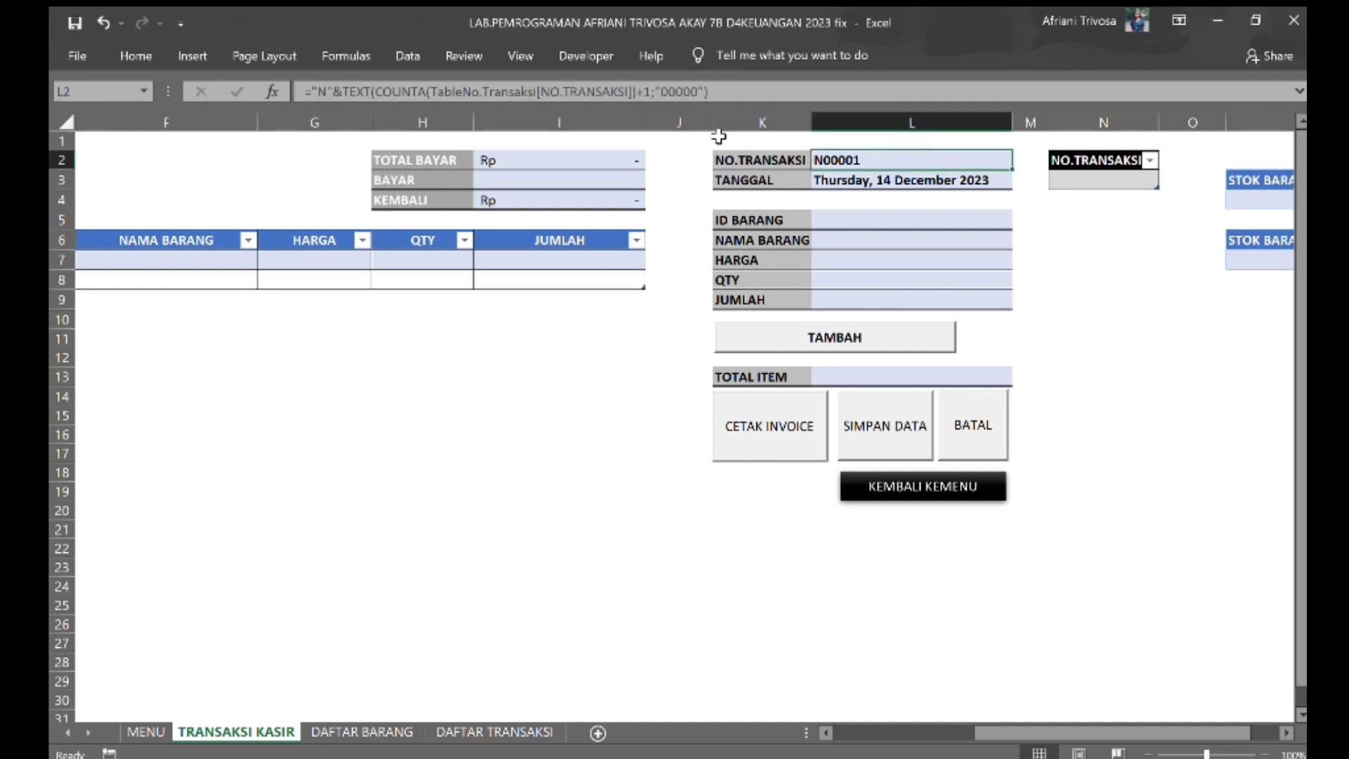
{"action": "left_click", "coordinate": [734, 90]}
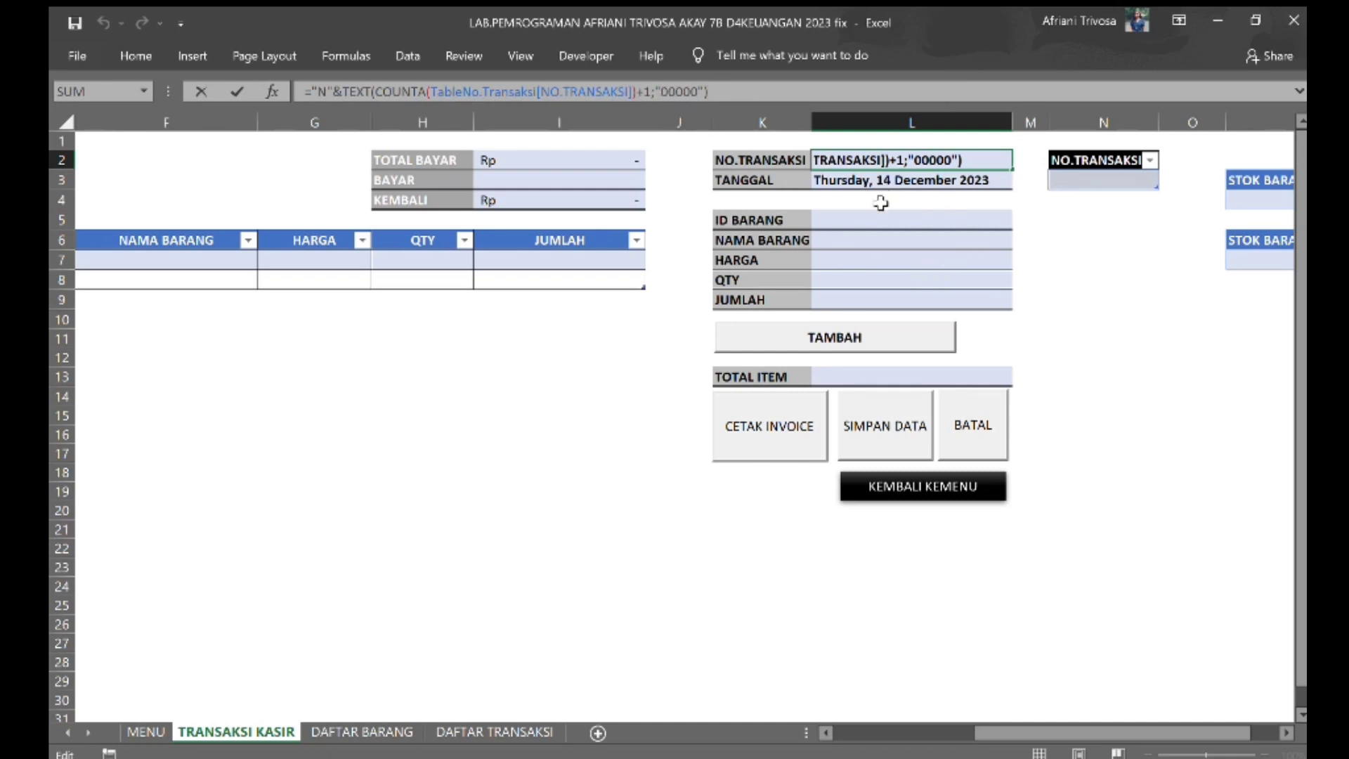
{"action": "left_click", "coordinate": [837, 200]}
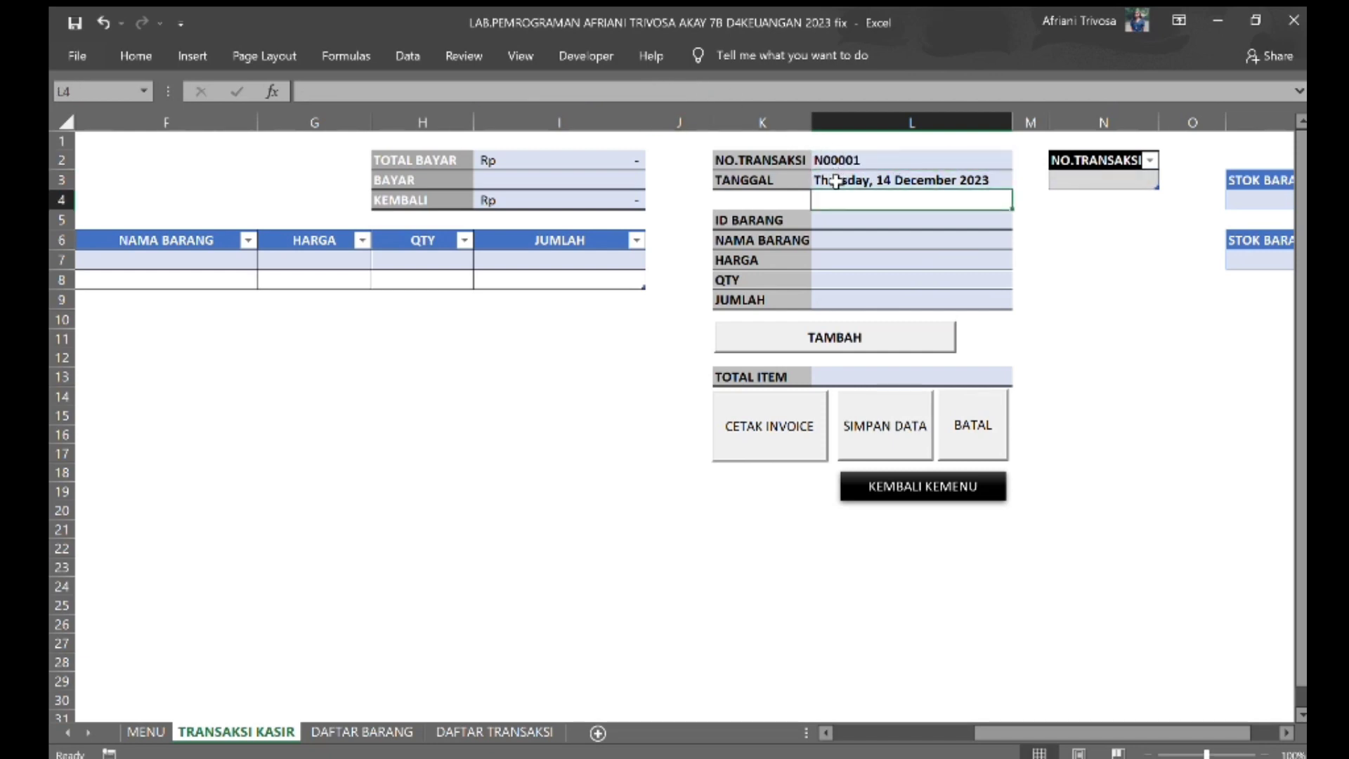
{"action": "left_click", "coordinate": [835, 181]}
{"action": "left_click", "coordinate": [399, 89]}
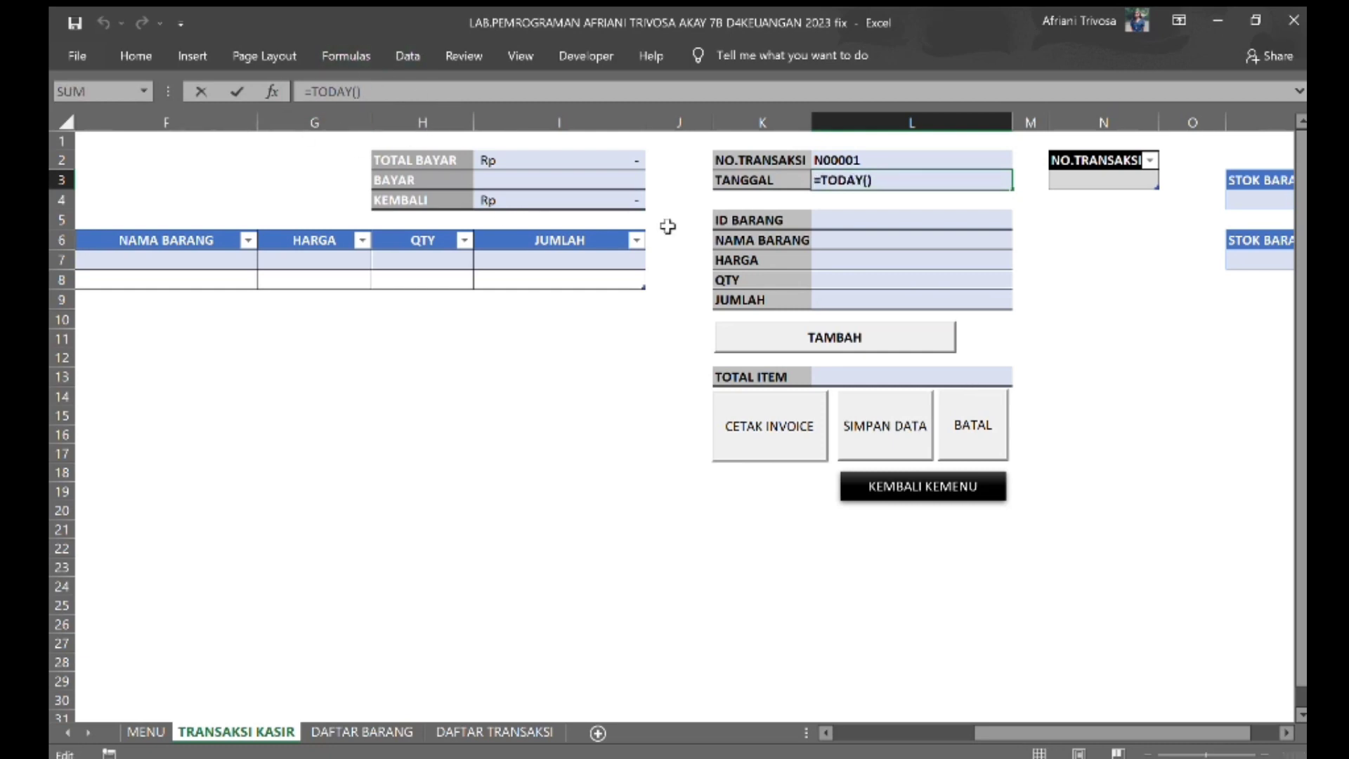
- Inspect the data validation source of the ID BARANG cell L5 against the item IDs on the DAFTAR BARANG sheet
{"action": "left_click", "coordinate": [896, 222]}
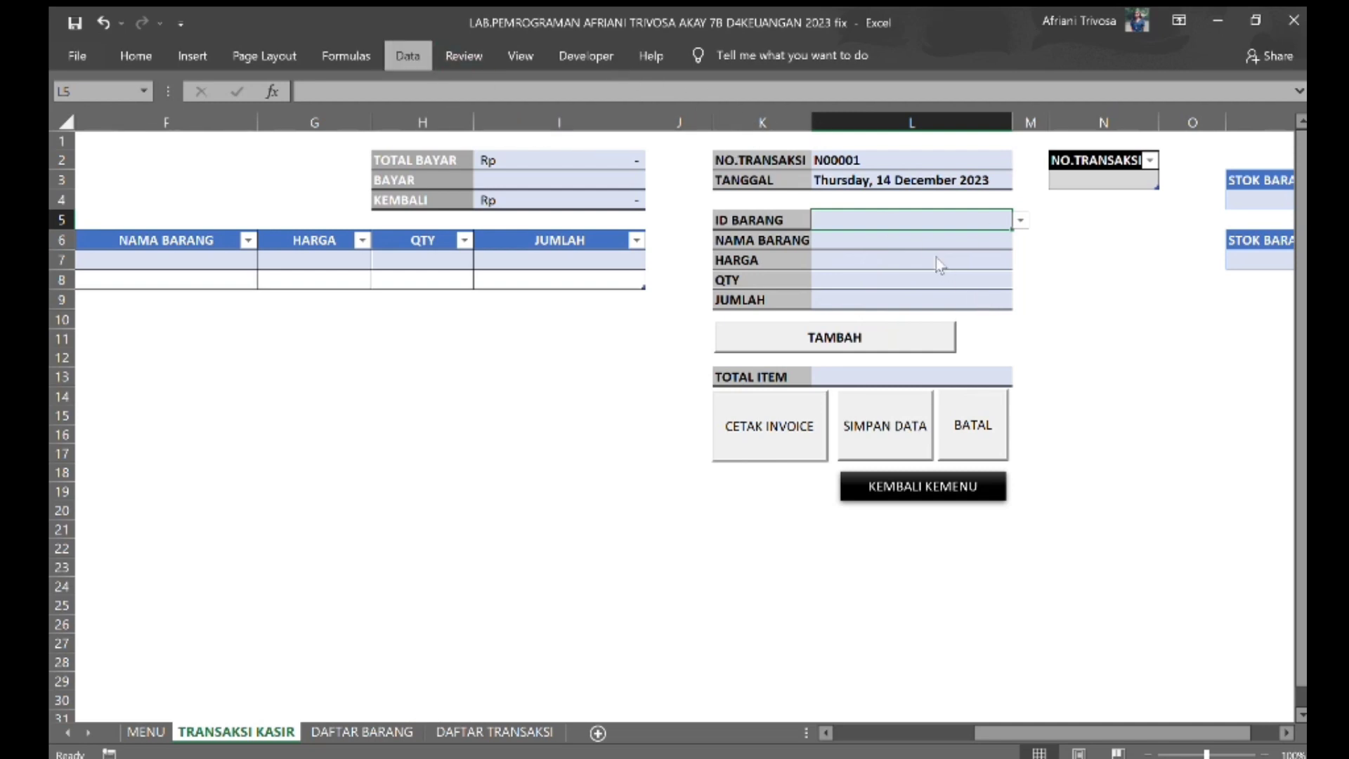
{"action": "key", "text": "alt+Tab"}
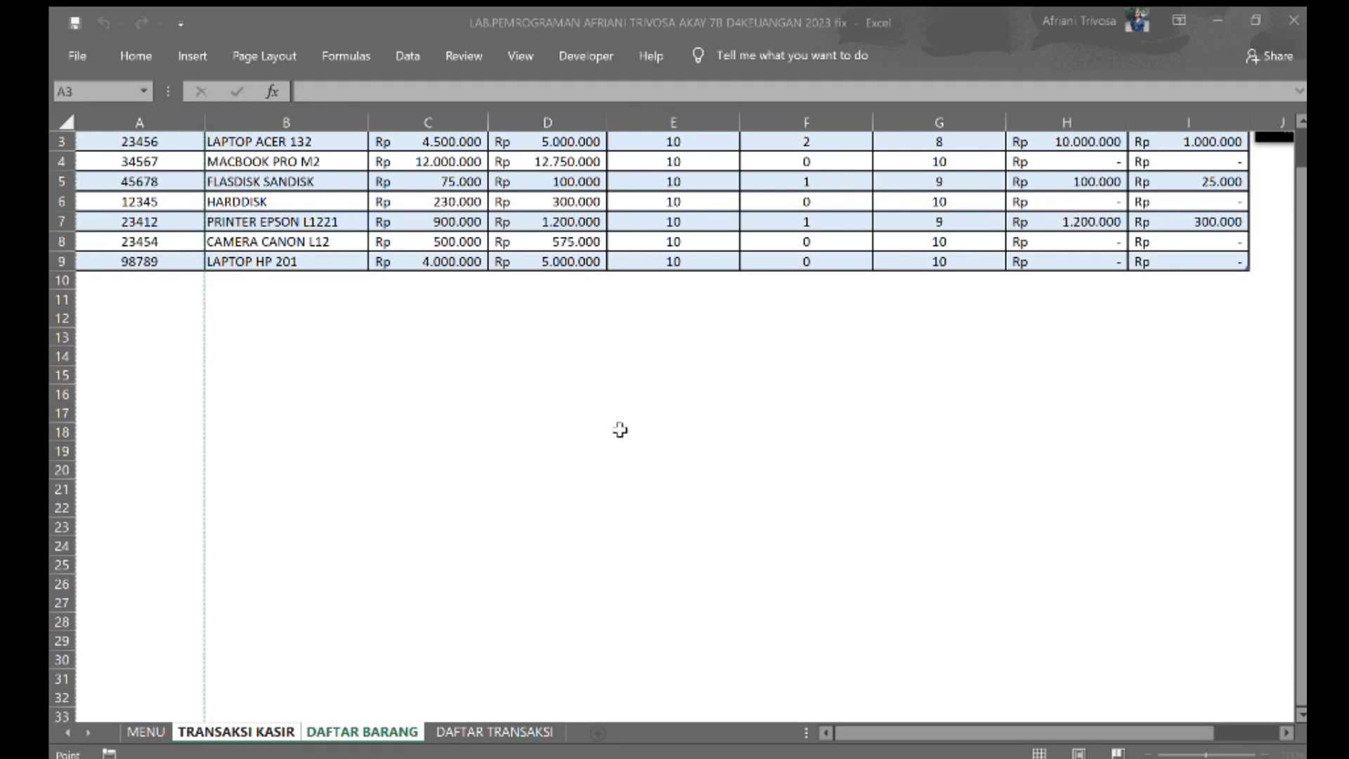
{"action": "scroll", "coordinate": [620, 430], "scroll_direction": "up", "scroll_amount": 1}
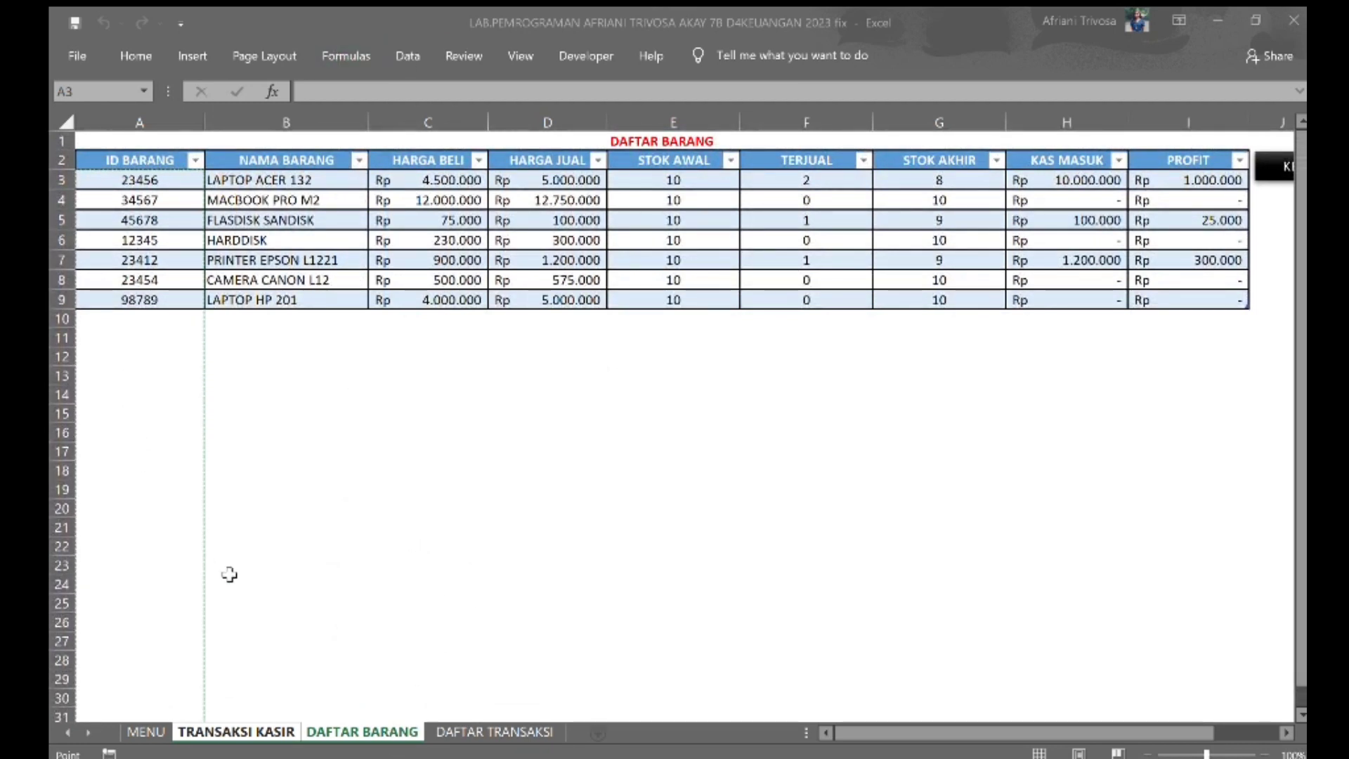
{"action": "type", "text": ","}
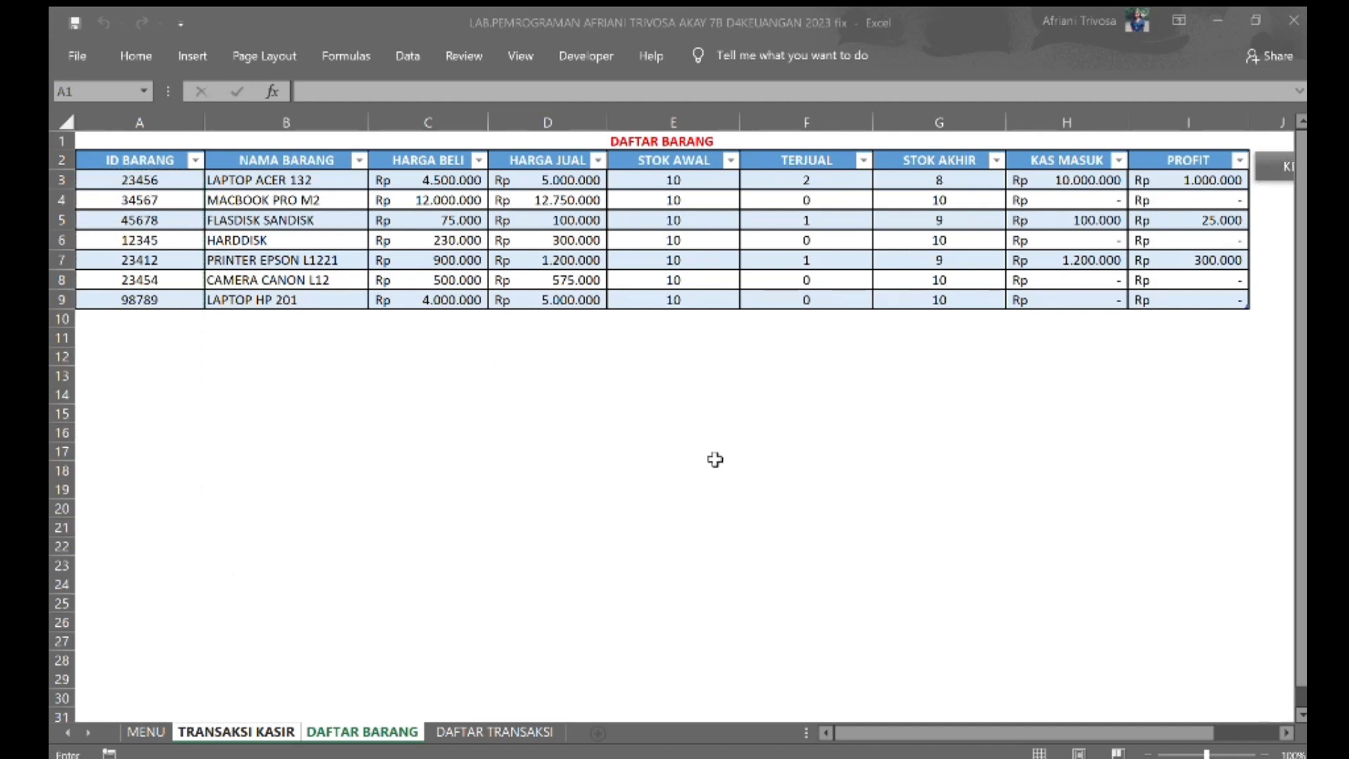
{"action": "left_click", "coordinate": [202, 731]}
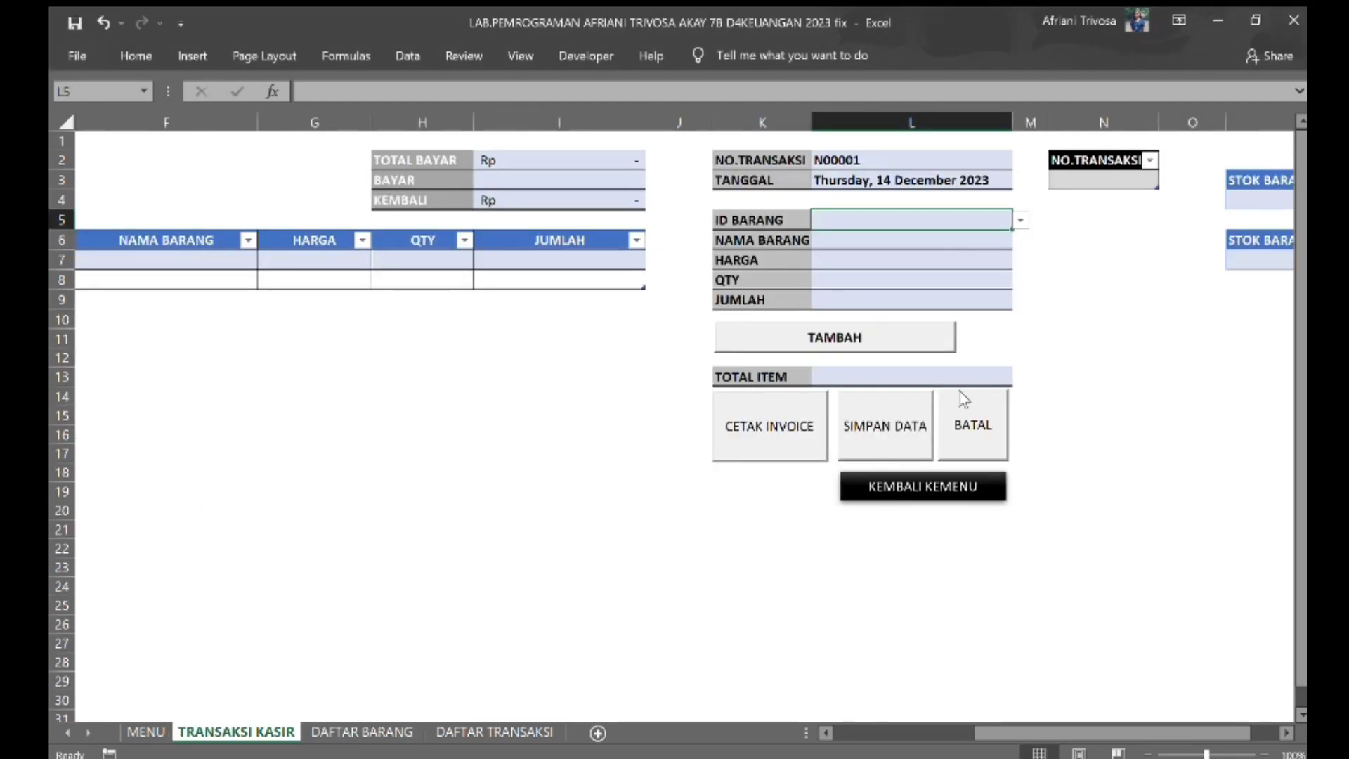
- Try the ID BARANG dropdown in L5 with item 45678 and clear the entry again
{"action": "left_click", "coordinate": [1019, 220]}
{"action": "left_click", "coordinate": [942, 256]}
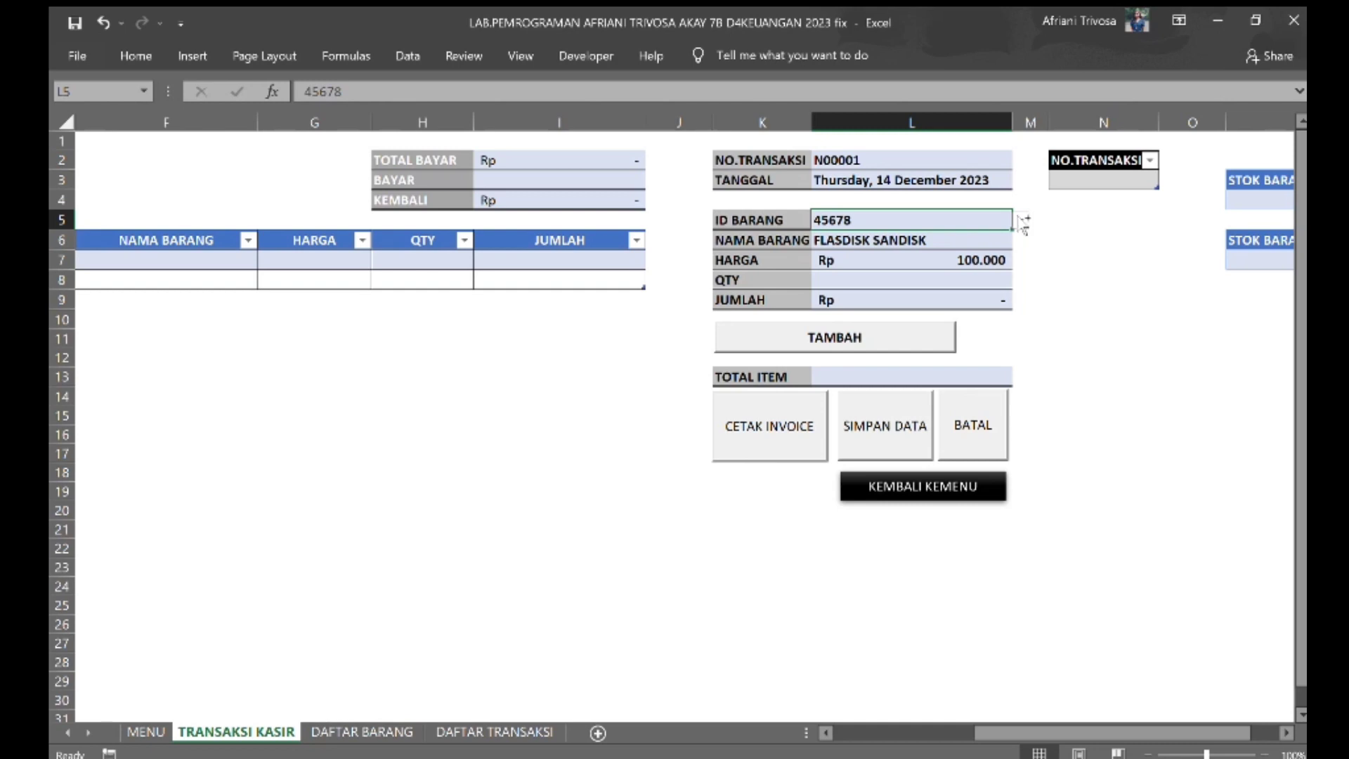
{"action": "key", "text": "Delete"}
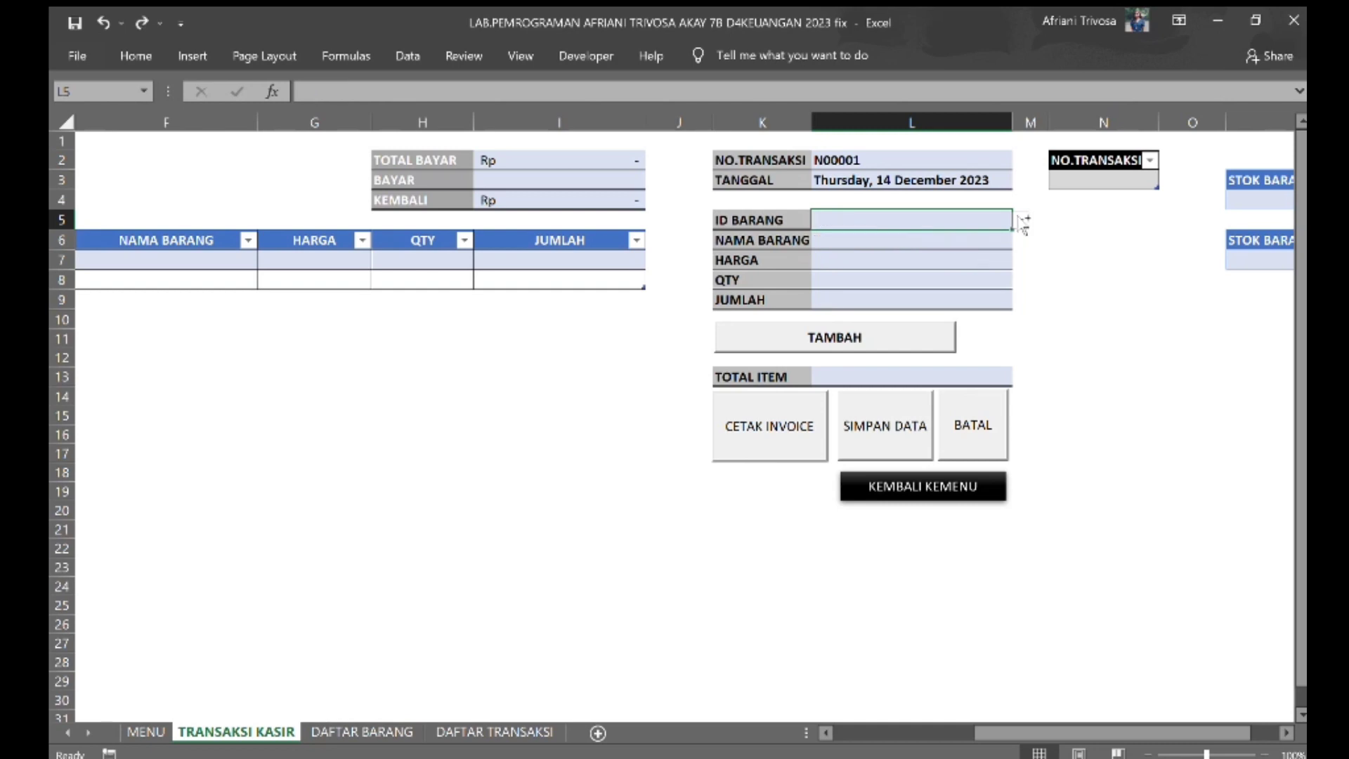
- Inspect the VLOOKUP formulas for NAMA BARANG in L6 and HARGA in L7 without changing them
{"action": "left_click", "coordinate": [954, 240]}
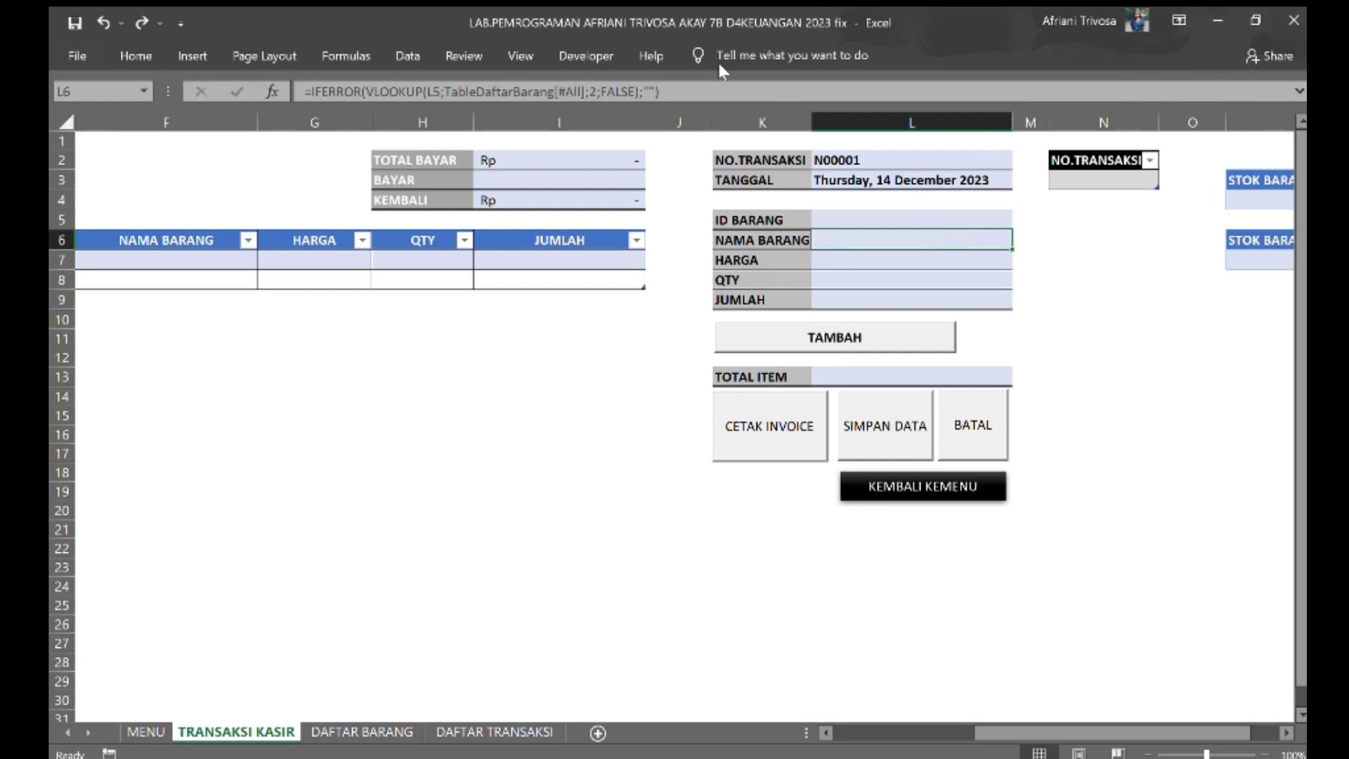
{"action": "left_click", "coordinate": [680, 91]}
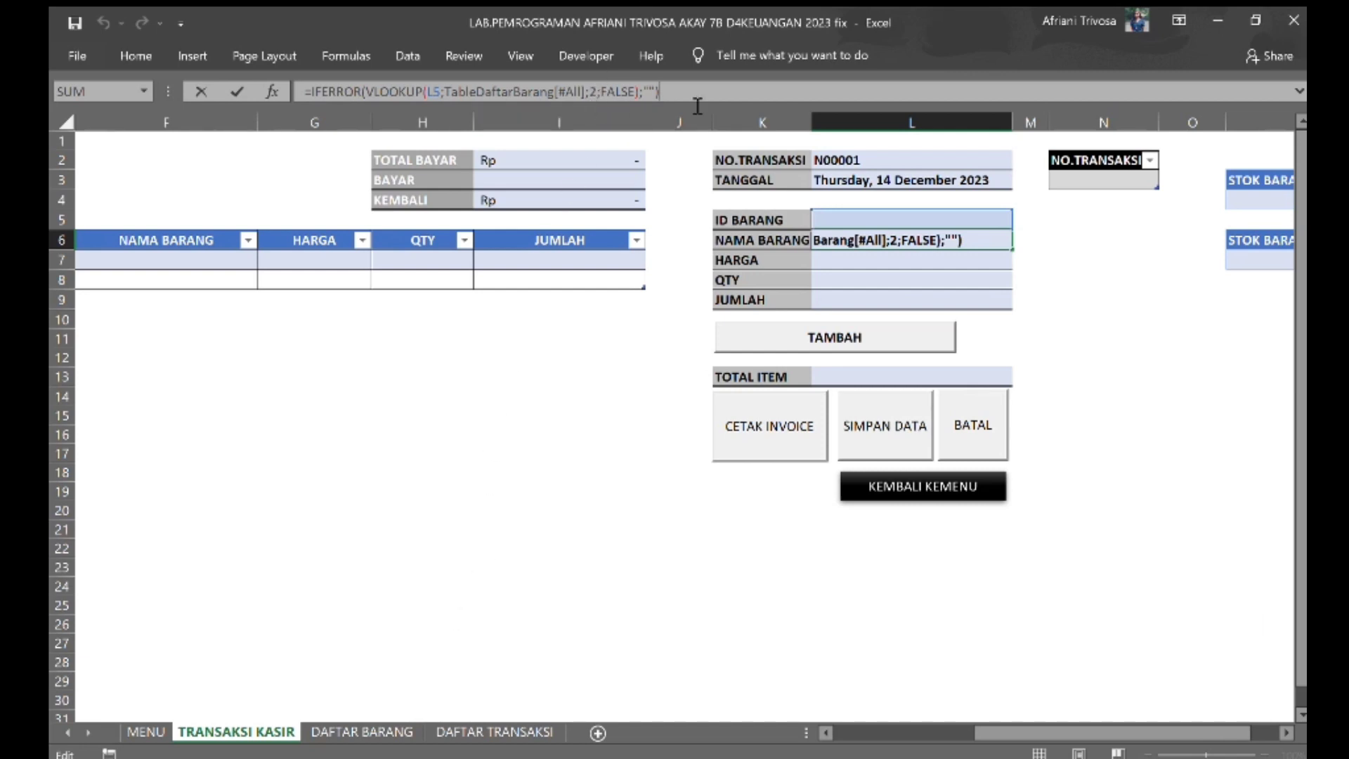
{"action": "key", "text": "Return"}
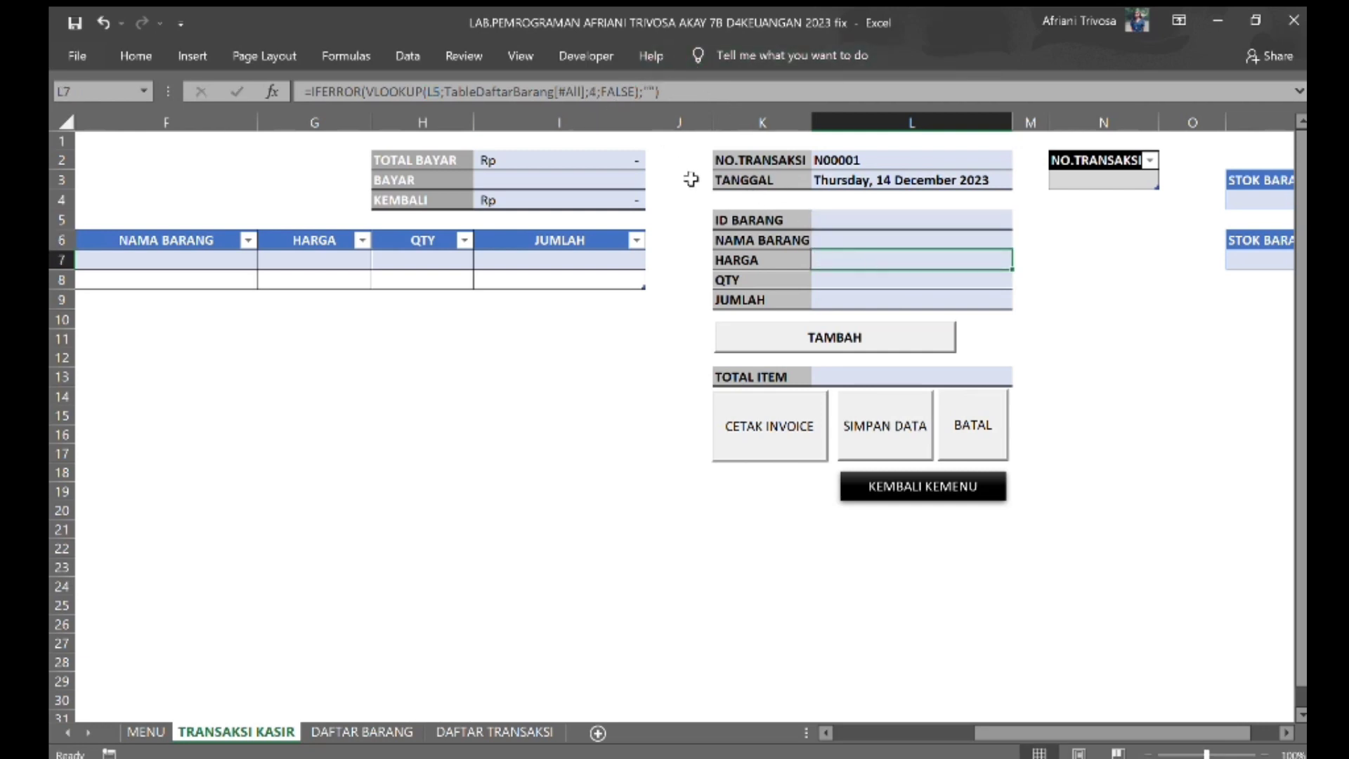
{"action": "left_click", "coordinate": [673, 98]}
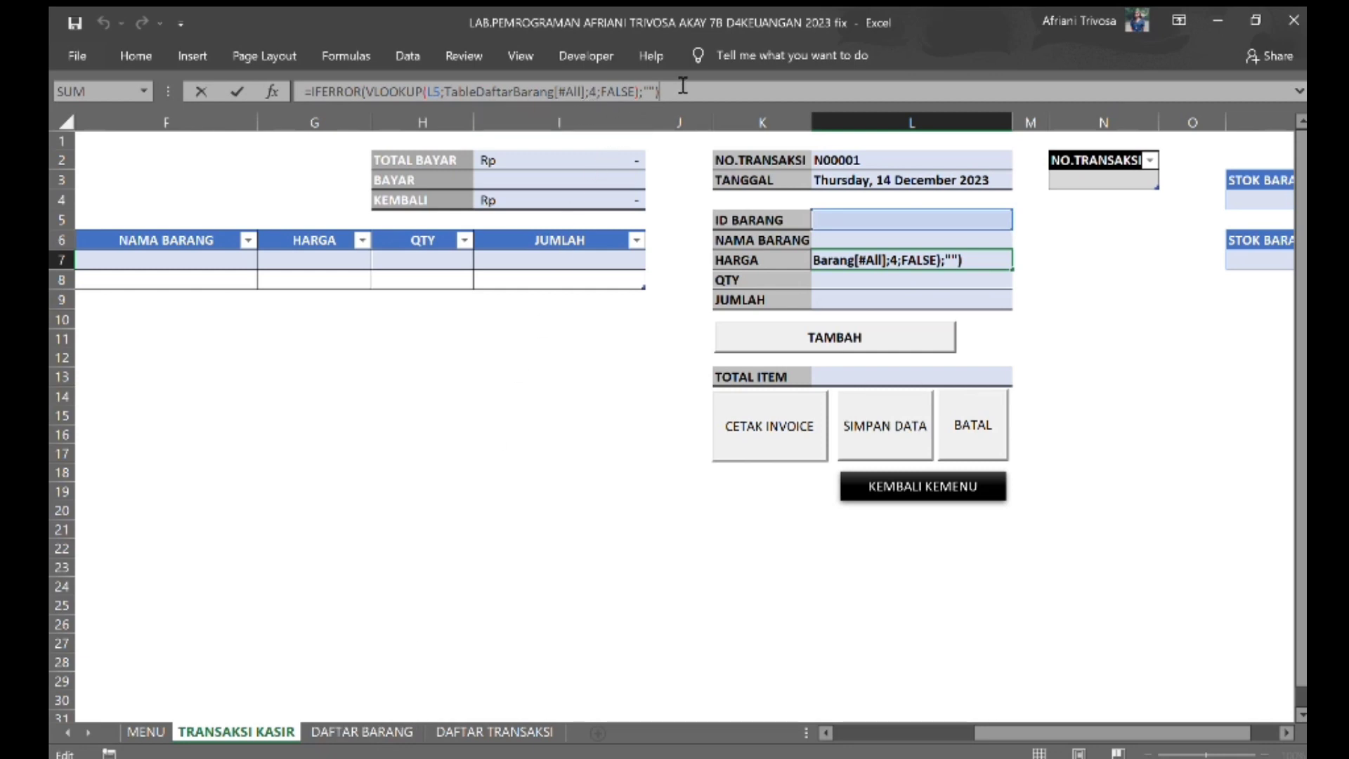
{"action": "key", "text": "Return"}
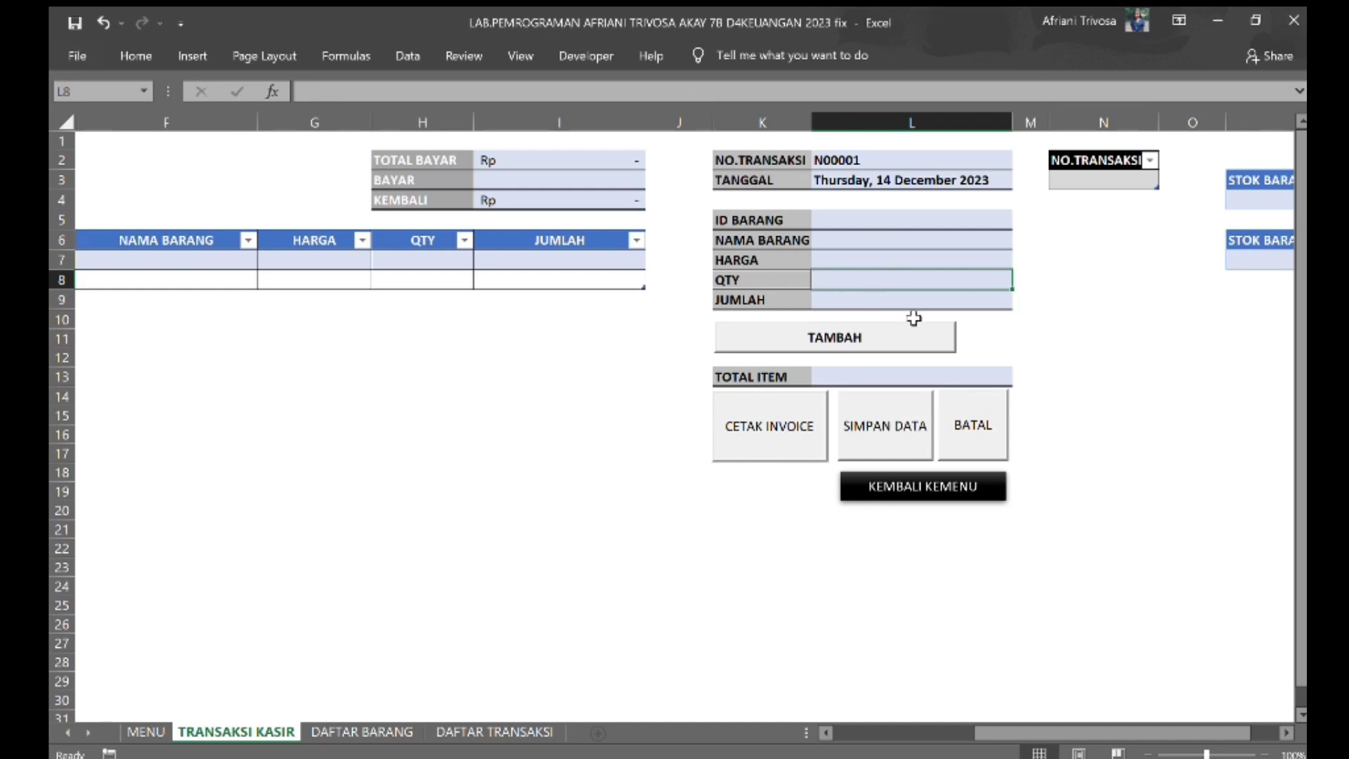
- Inspect the JUMLAH formula in L9 and the TOTAL ITEM cell L13
{"action": "left_click", "coordinate": [910, 300]}
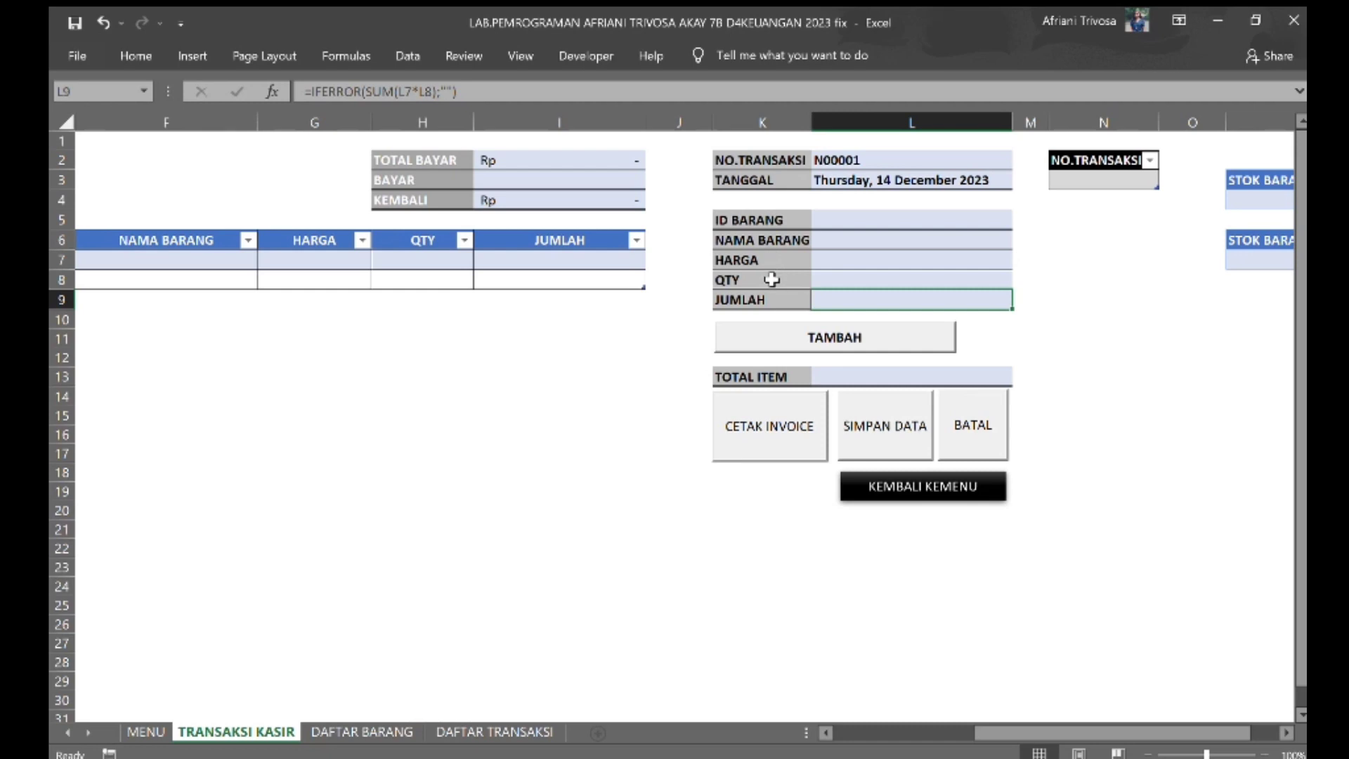
{"action": "key", "text": "Return"}
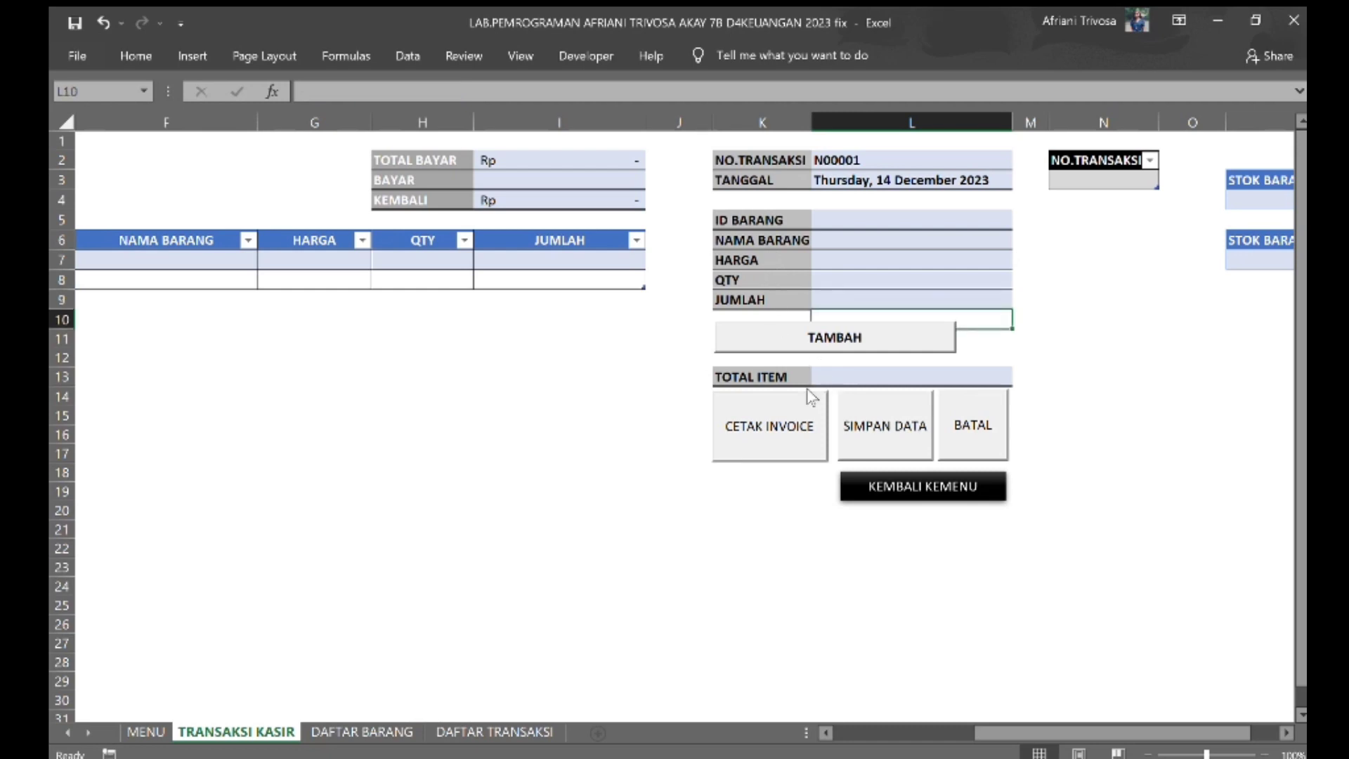
{"action": "left_click", "coordinate": [830, 376]}
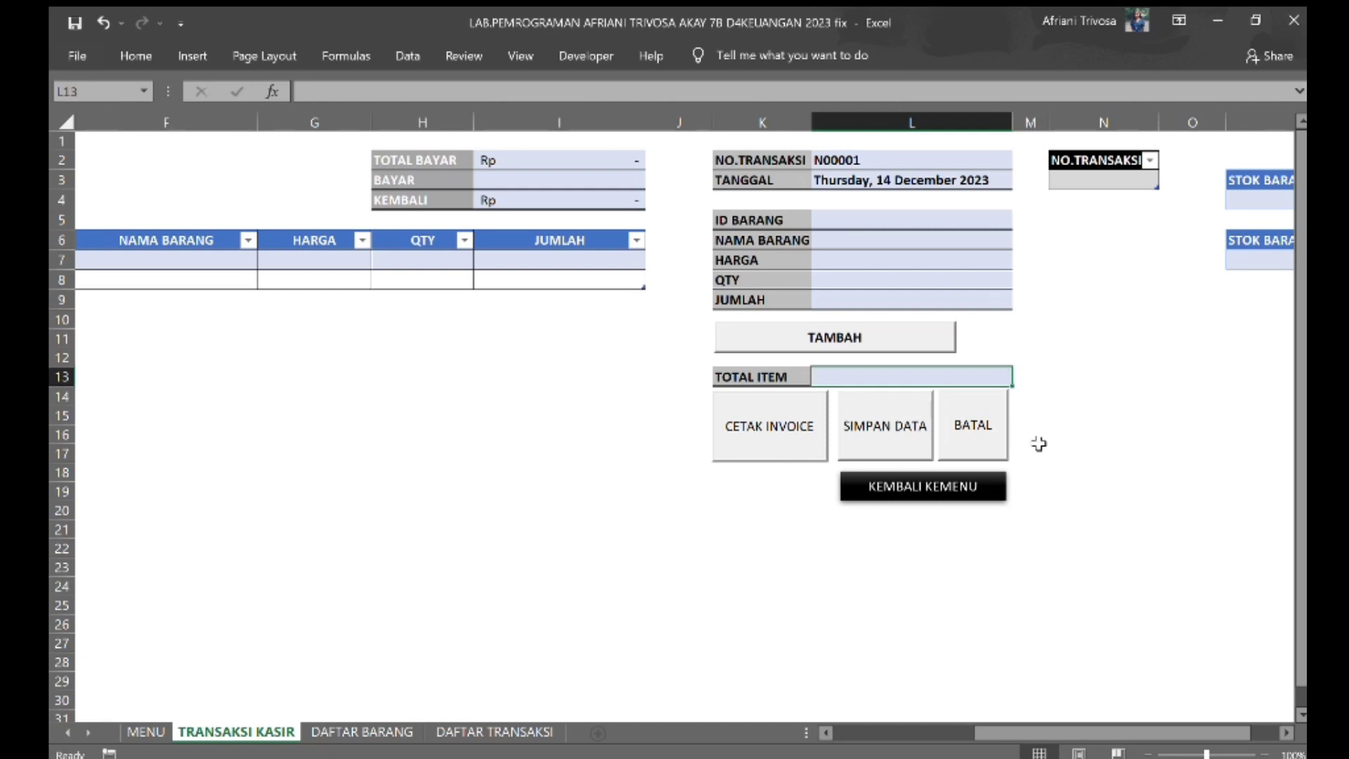
- Examine the SUMIFS formula of the TERJUAL column on the DAFTAR BARANG sheet in F3 and F4
{"action": "left_click", "coordinate": [324, 730]}
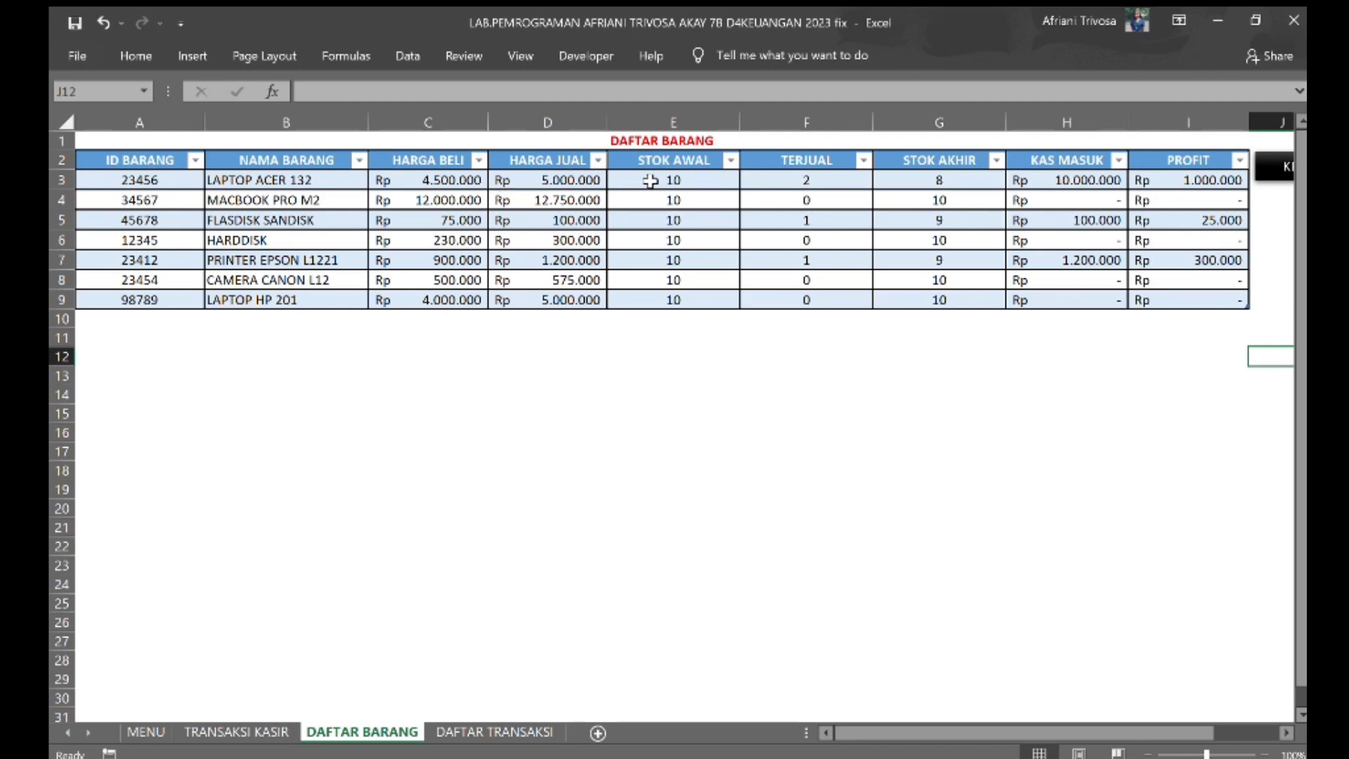
{"action": "left_click", "coordinate": [832, 177]}
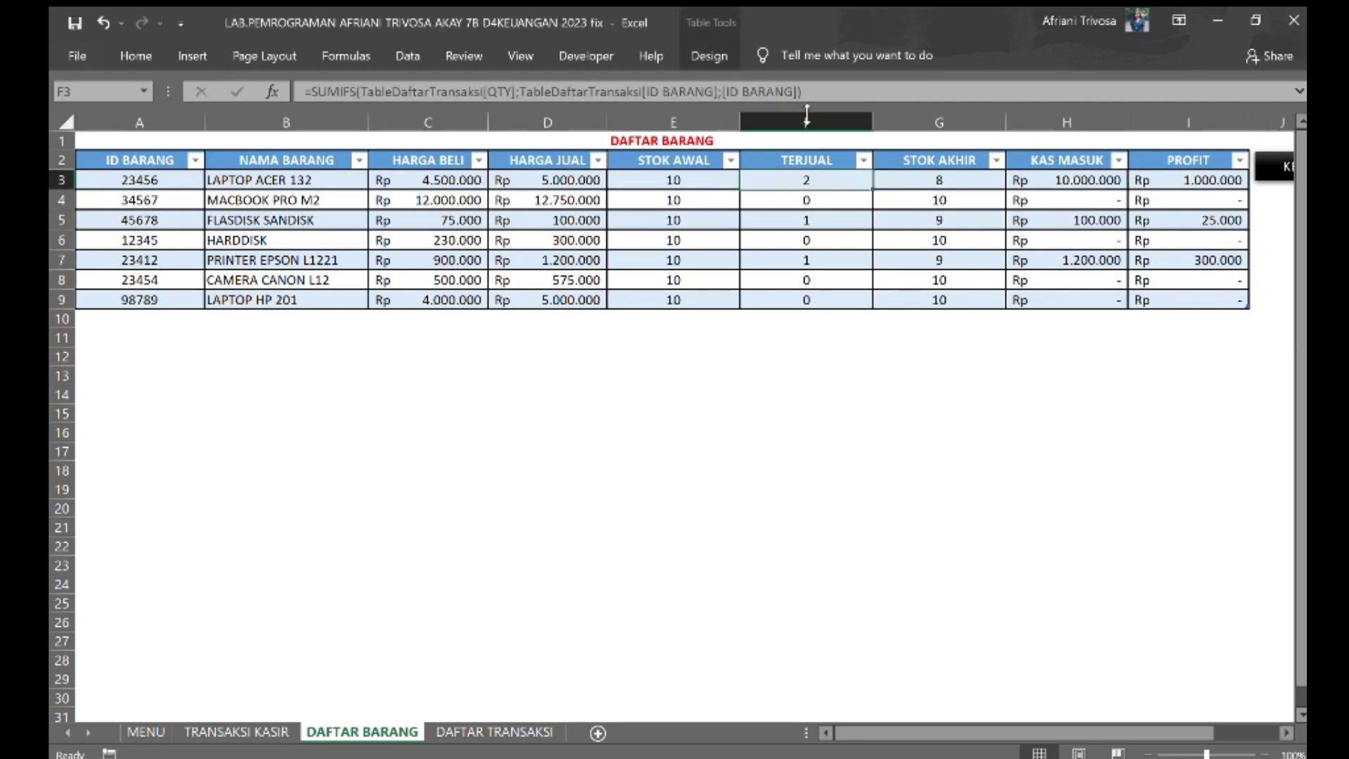
{"action": "left_click", "coordinate": [814, 97]}
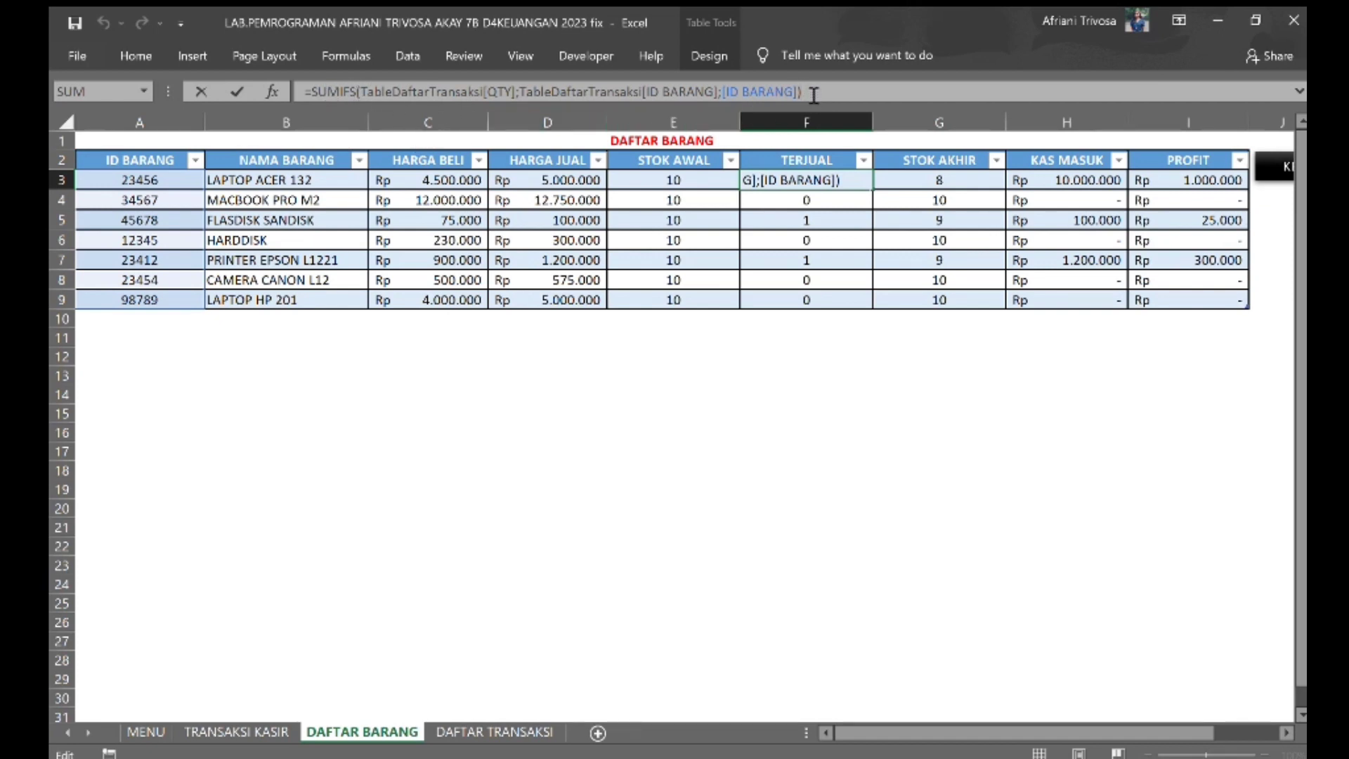
{"action": "left_click_drag", "start_coordinate": [814, 95], "coordinate": [337, 79]}
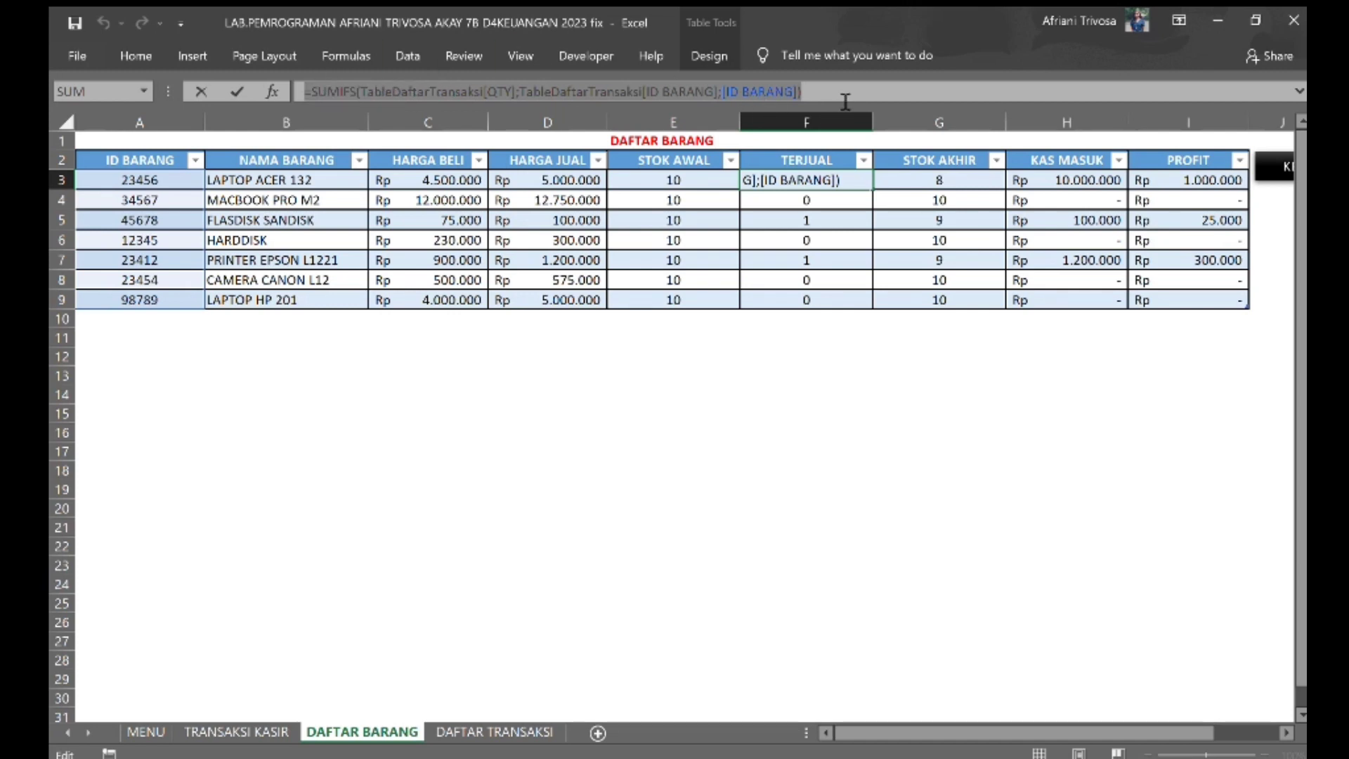
{"action": "key", "text": "Return"}
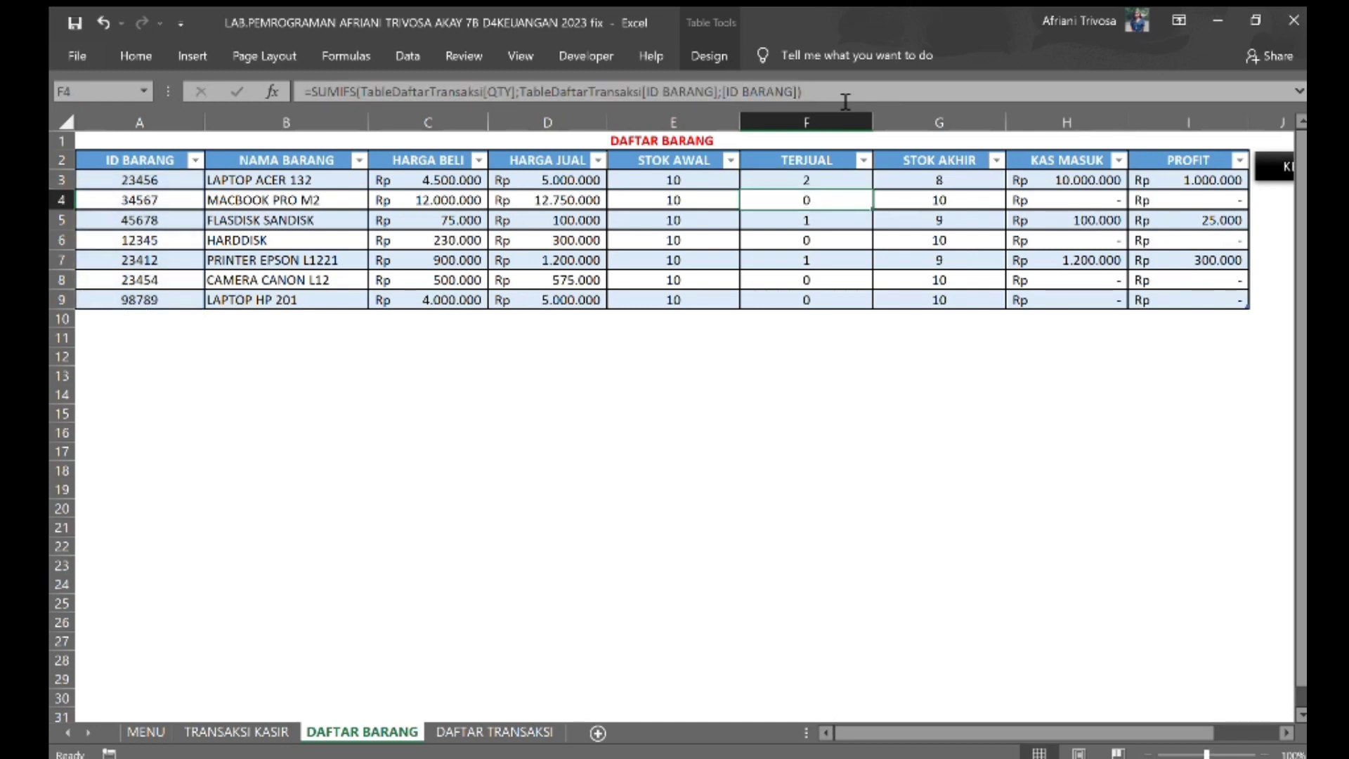
{"action": "left_click", "coordinate": [819, 94]}
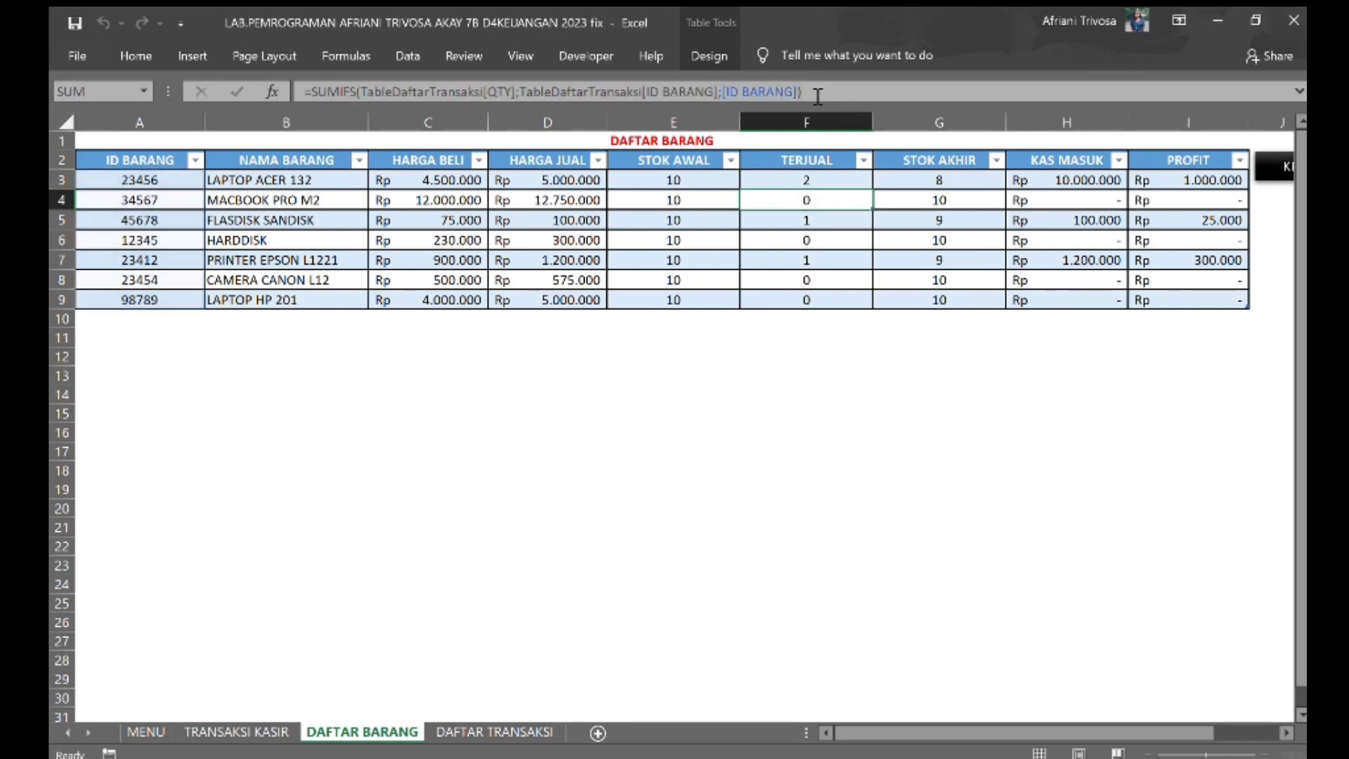
{"action": "key", "text": "Return"}
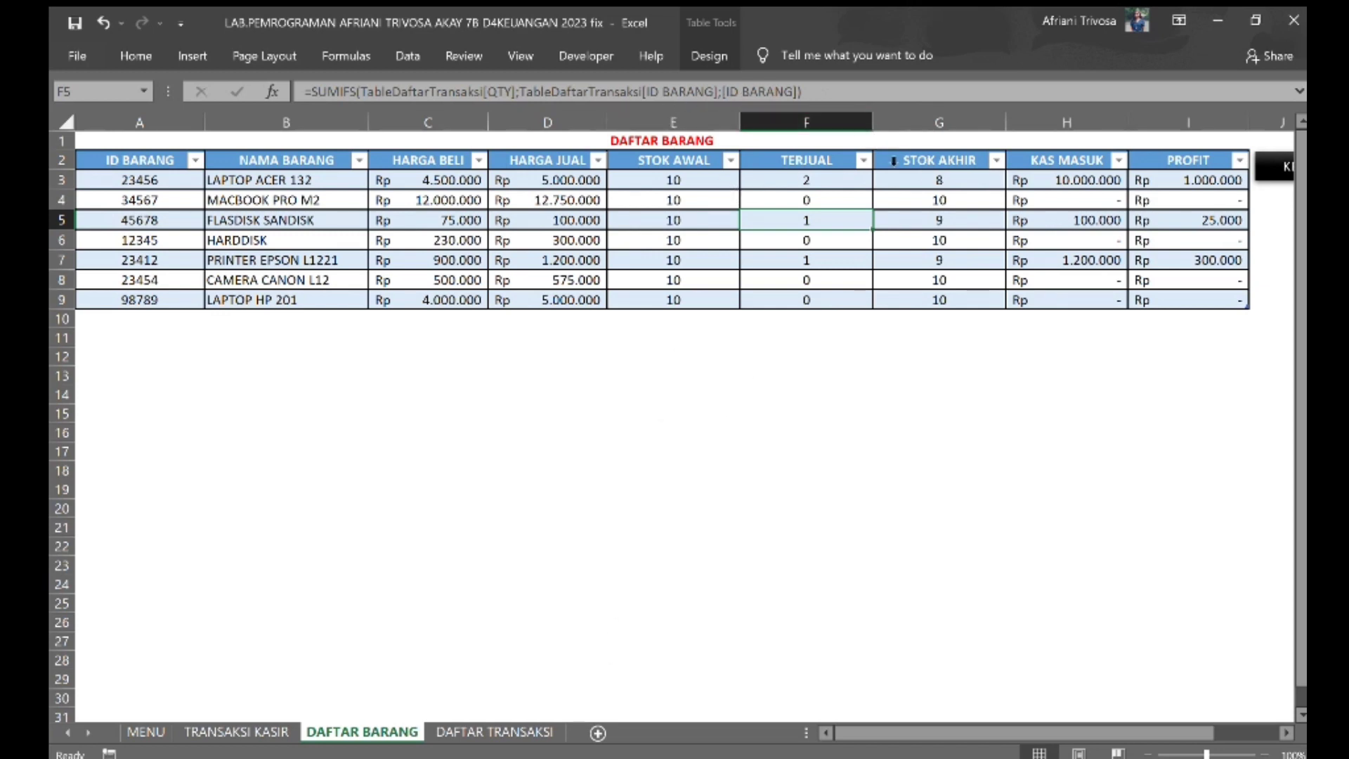
- Inspect the STOK AKHIR formula in G3 and the KAS MASUK formula with its referenced cells in H3
{"action": "left_click", "coordinate": [911, 181]}
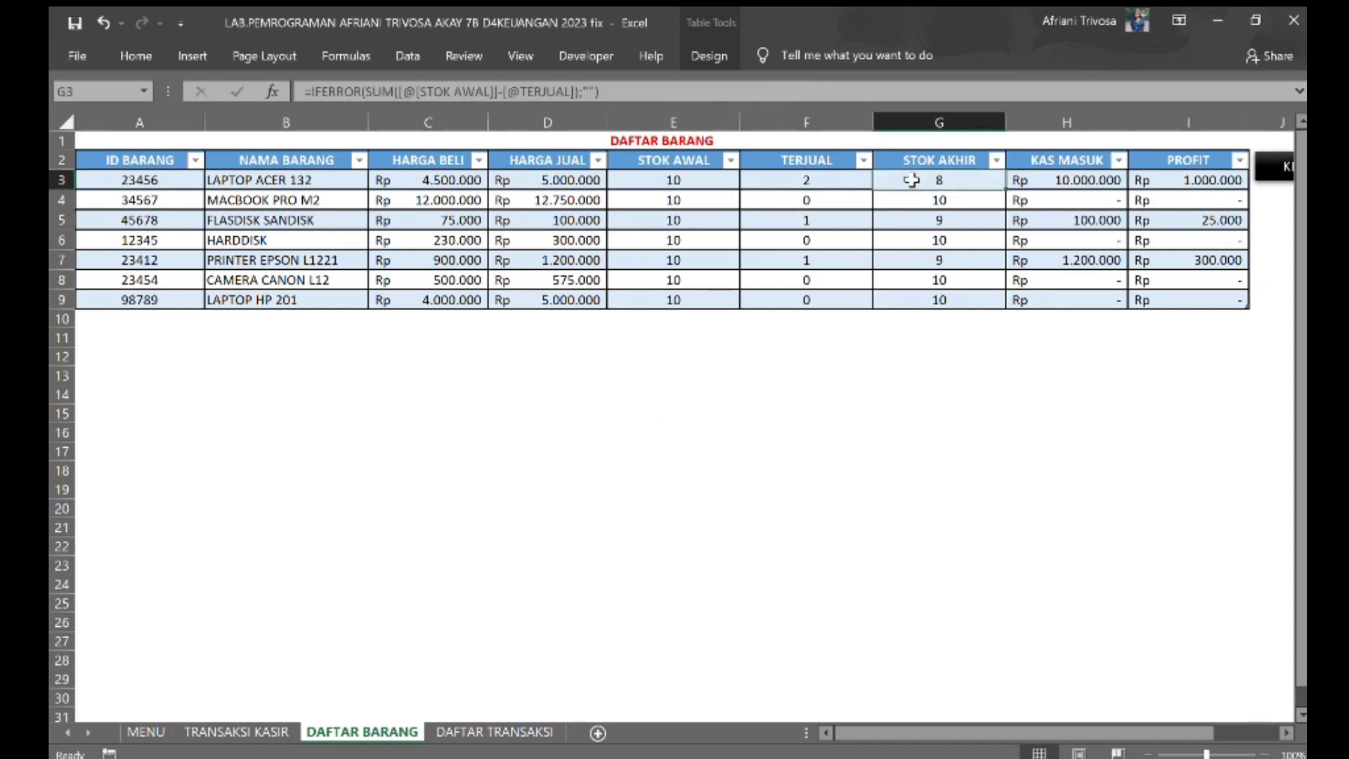
{"action": "left_click", "coordinate": [1020, 181]}
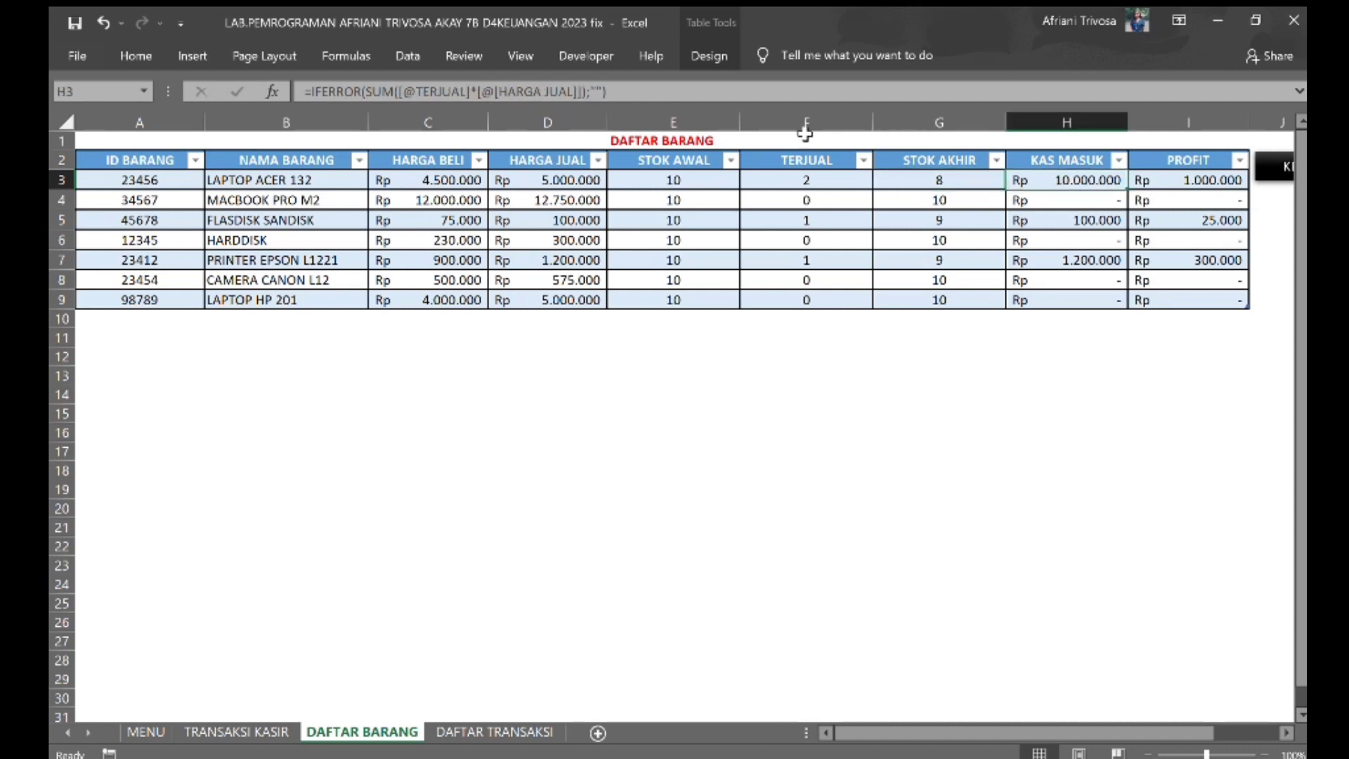
{"action": "left_click", "coordinate": [626, 95]}
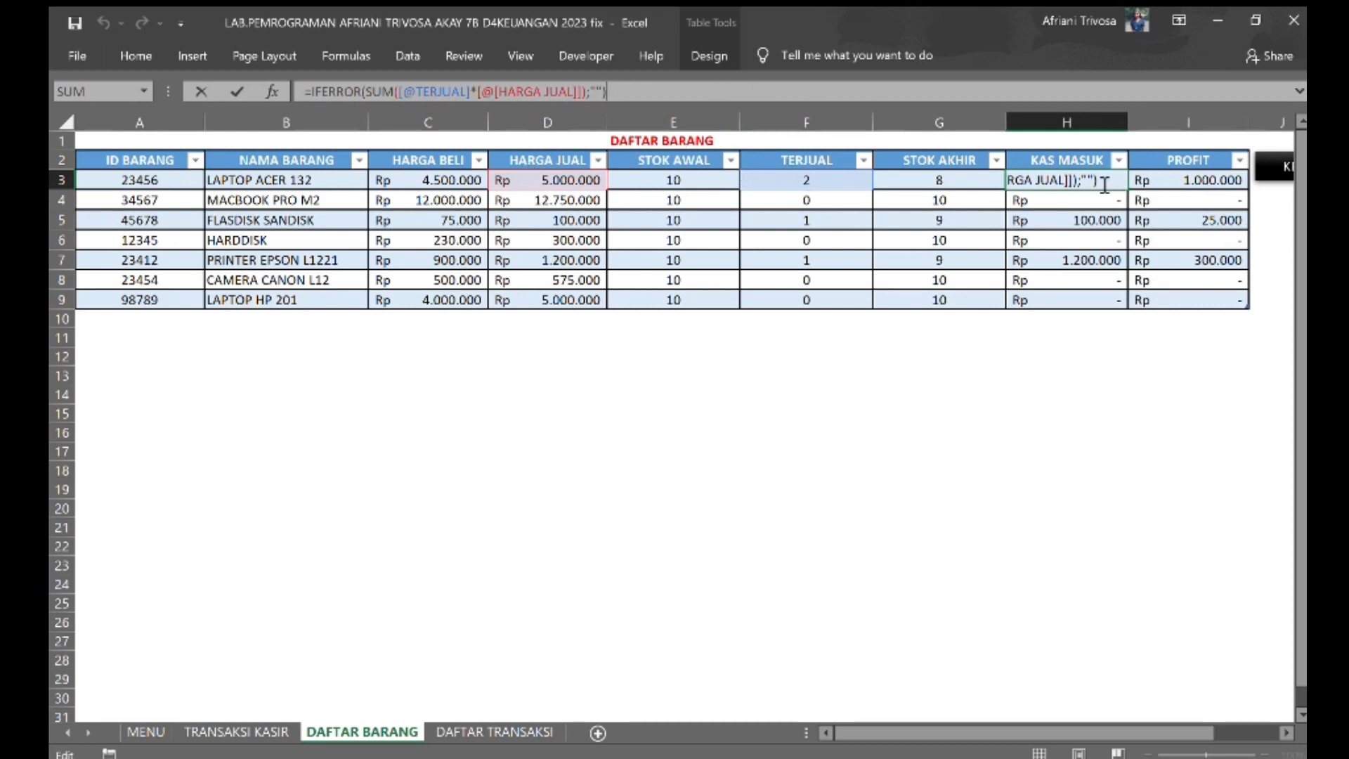
{"action": "key", "text": "Return"}
- Inspect the PROFIT formula in I3 and the cells it references
{"action": "left_click", "coordinate": [1187, 177]}
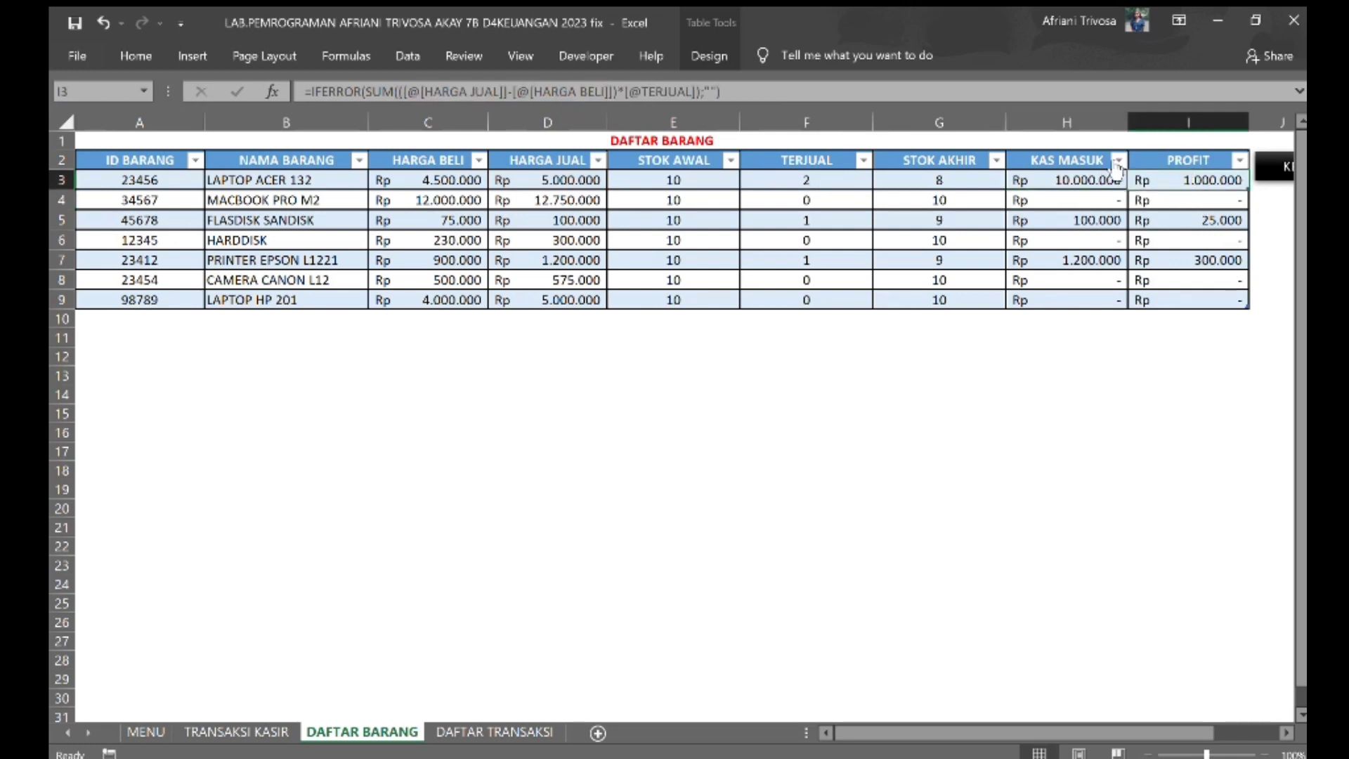
{"action": "left_click", "coordinate": [743, 103]}
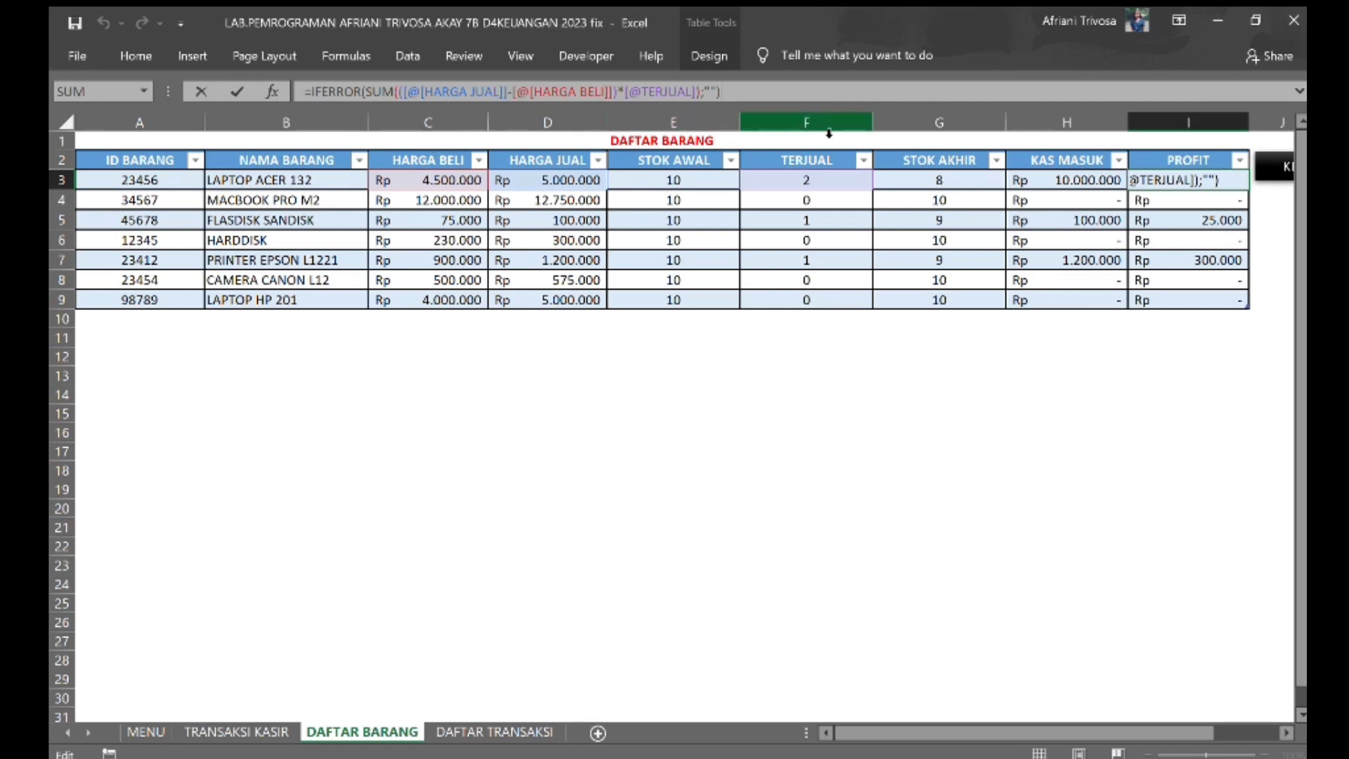
{"action": "key", "text": "Return"}
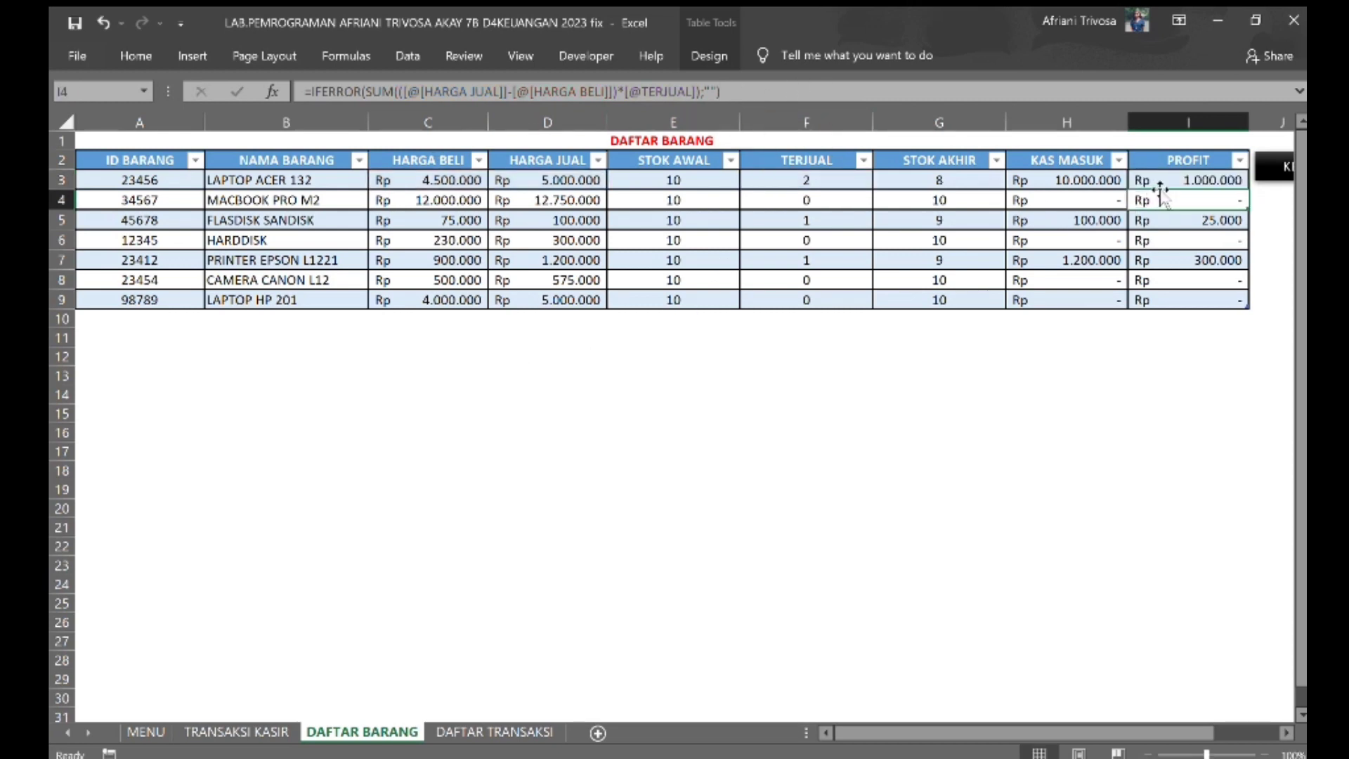
- Delete all recorded transaction rows from the table on the DAFTAR TRANSAKSI sheet
{"action": "left_click", "coordinate": [478, 733]}
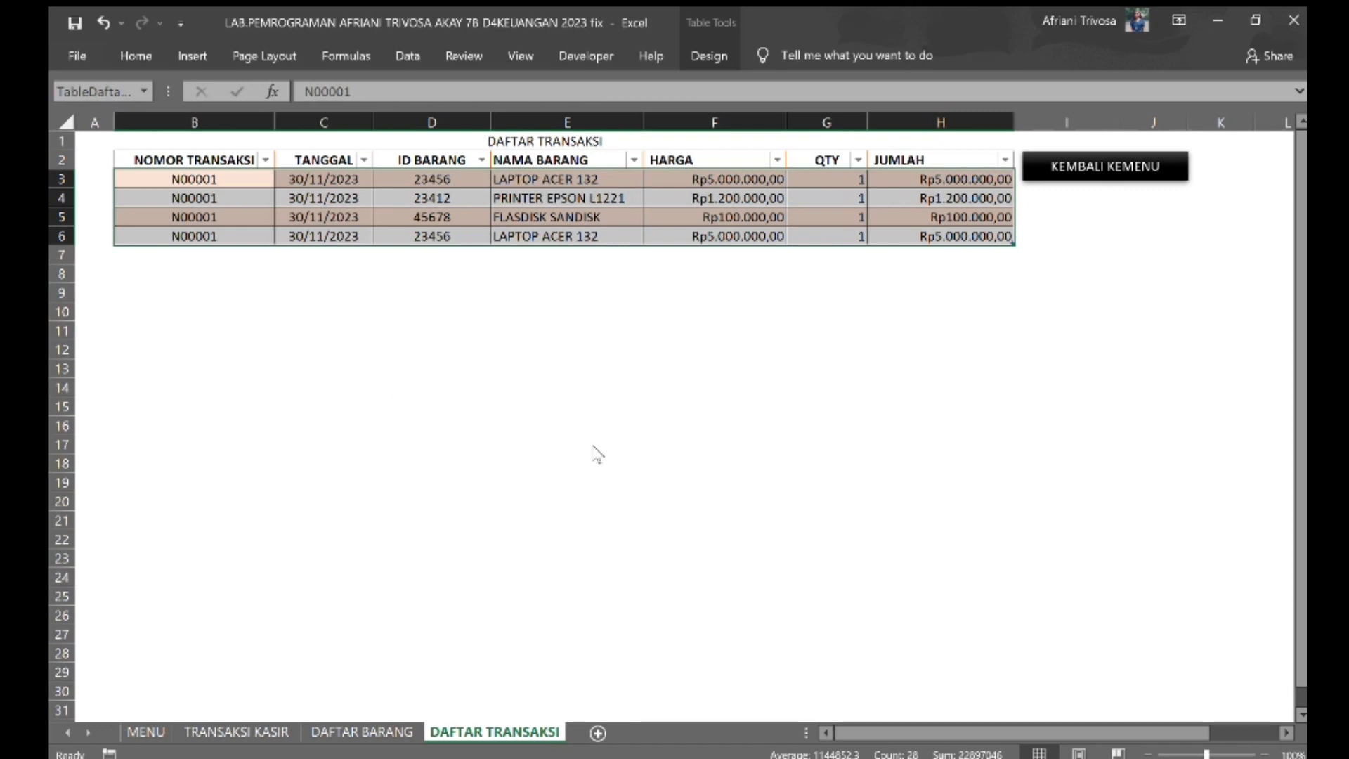
{"action": "key", "text": "ctrl+minus"}
{"action": "left_click", "coordinate": [593, 292]}
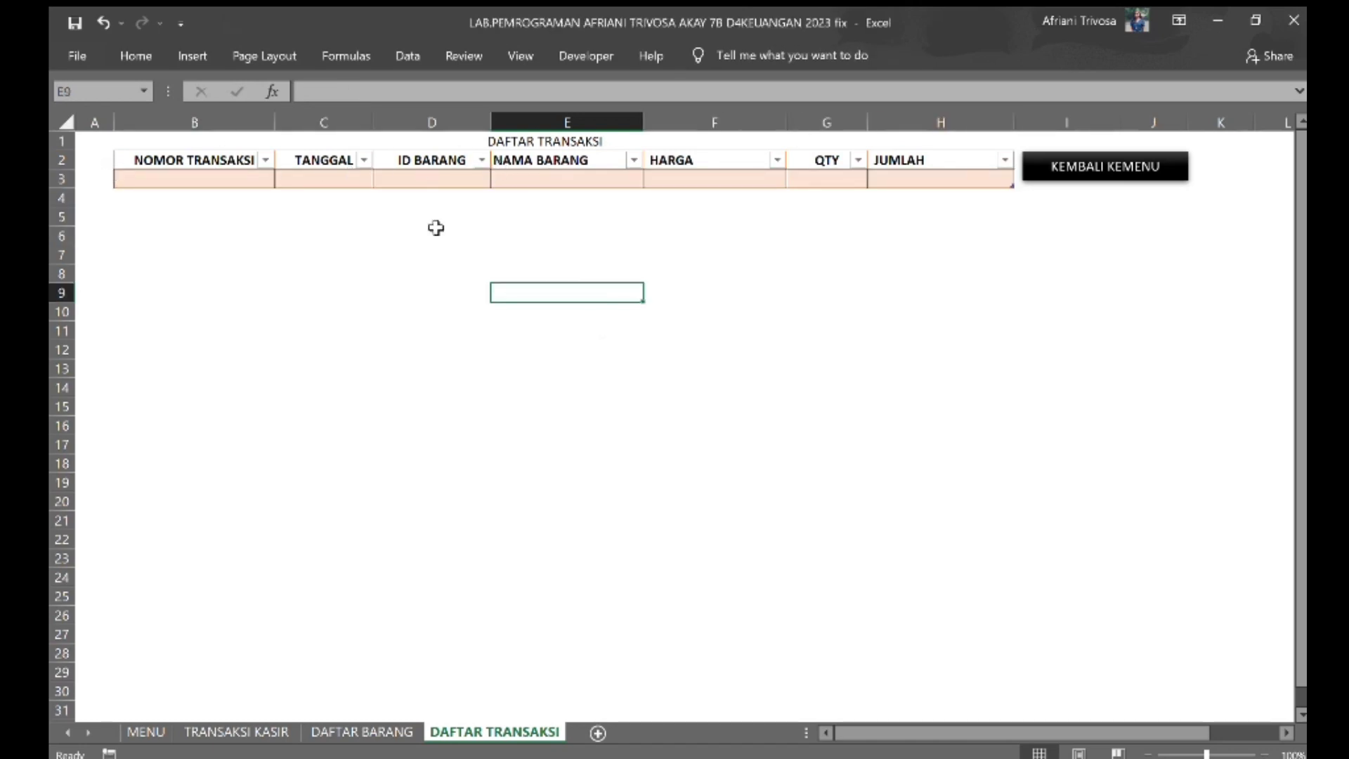
- Go through the columns of the DAFTAR TRANSAKSI table, from NOMOR TRANSAKSI to JUMLAH
{"action": "left_click", "coordinate": [270, 353]}
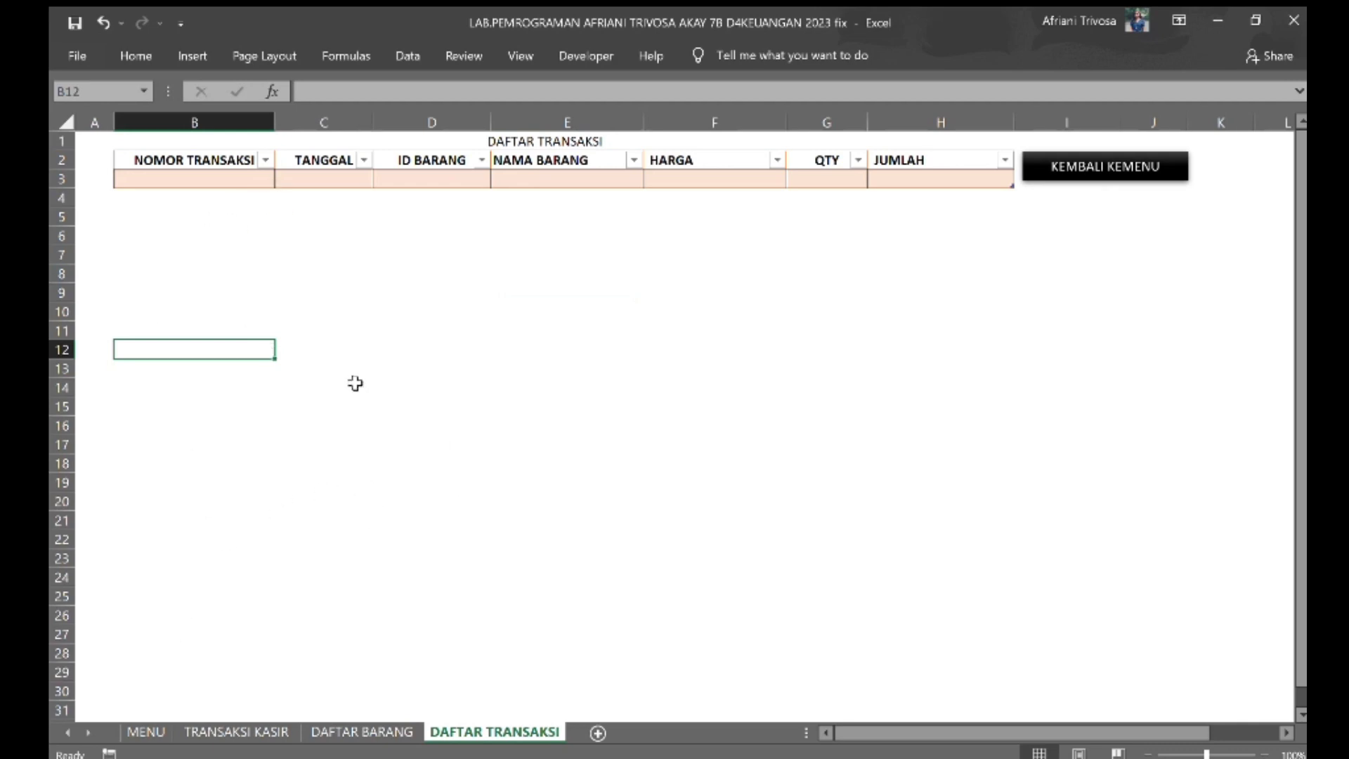
{"action": "left_click", "coordinate": [303, 232]}
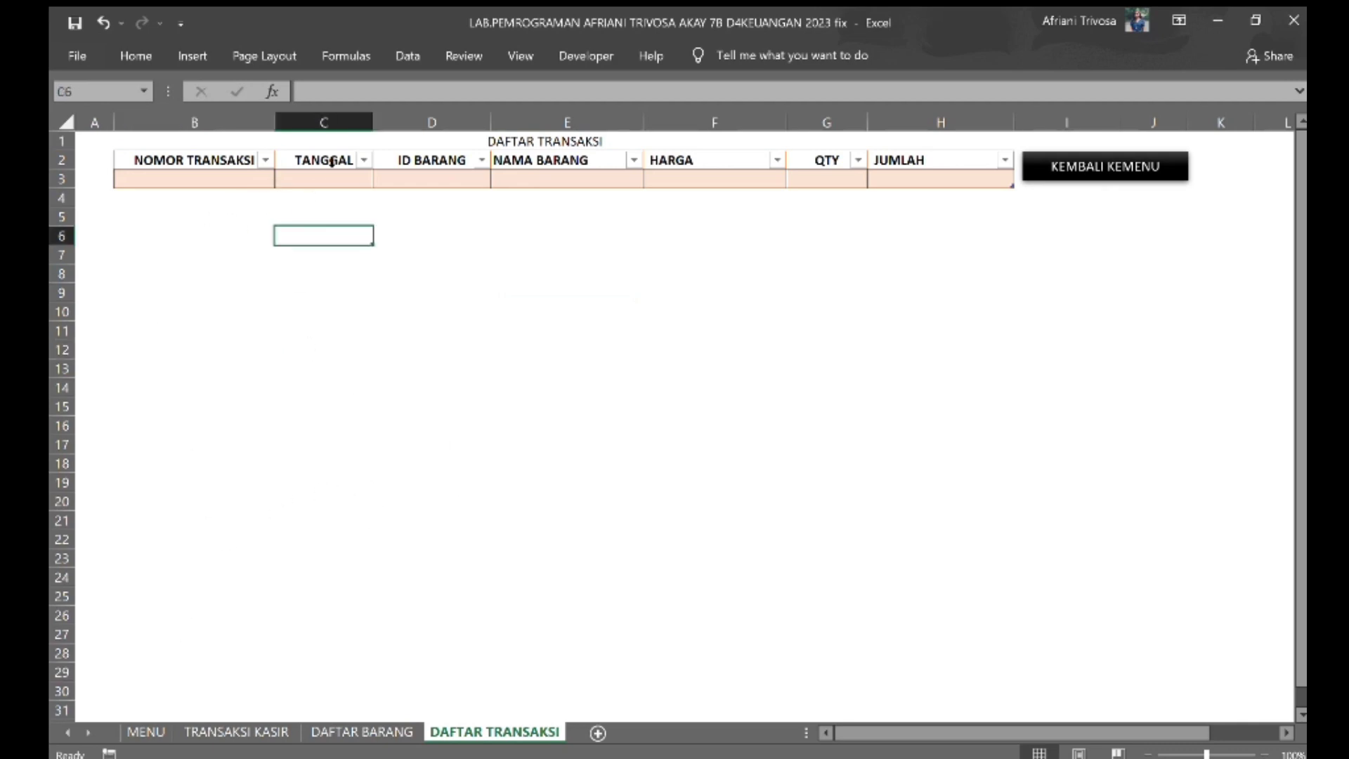
{"action": "left_click", "coordinate": [720, 176]}
{"action": "left_click", "coordinate": [572, 179]}
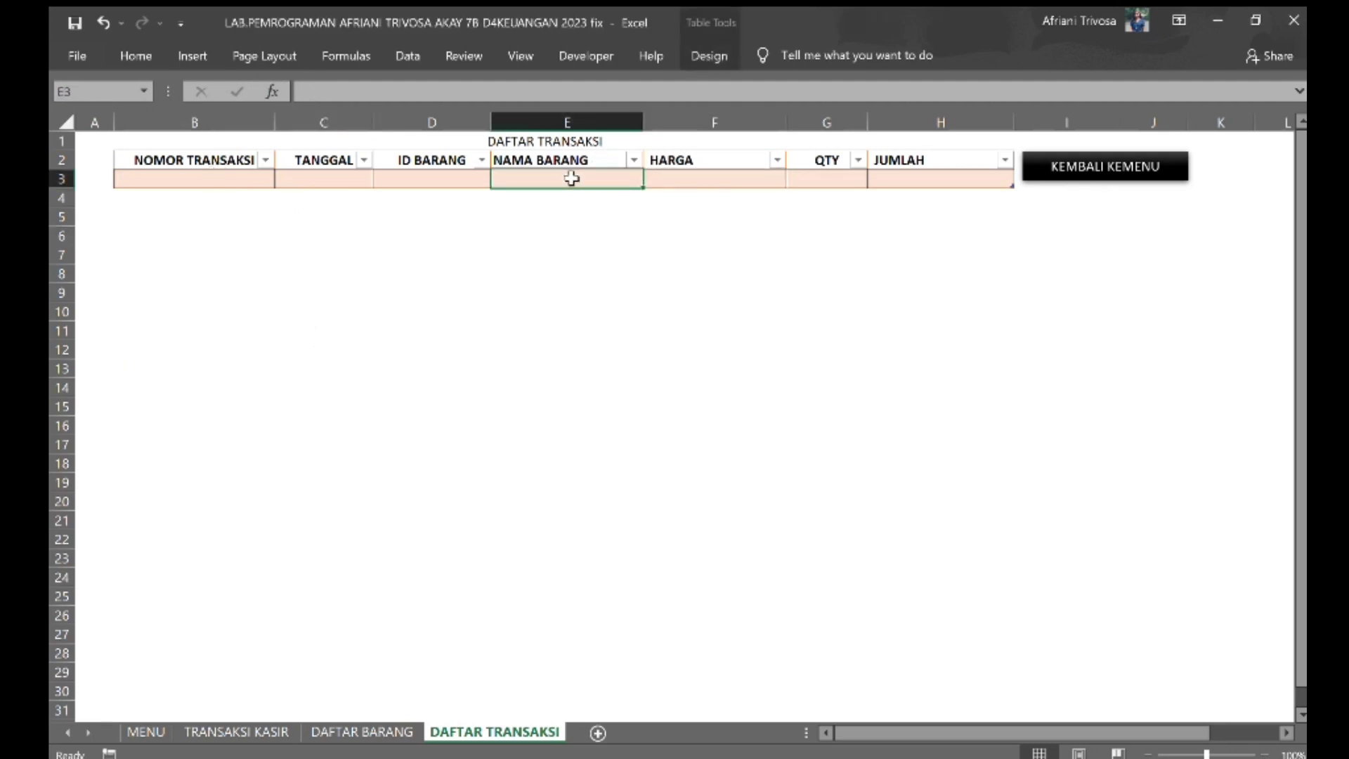
{"action": "left_click", "coordinate": [461, 177]}
{"action": "left_click", "coordinate": [317, 178]}
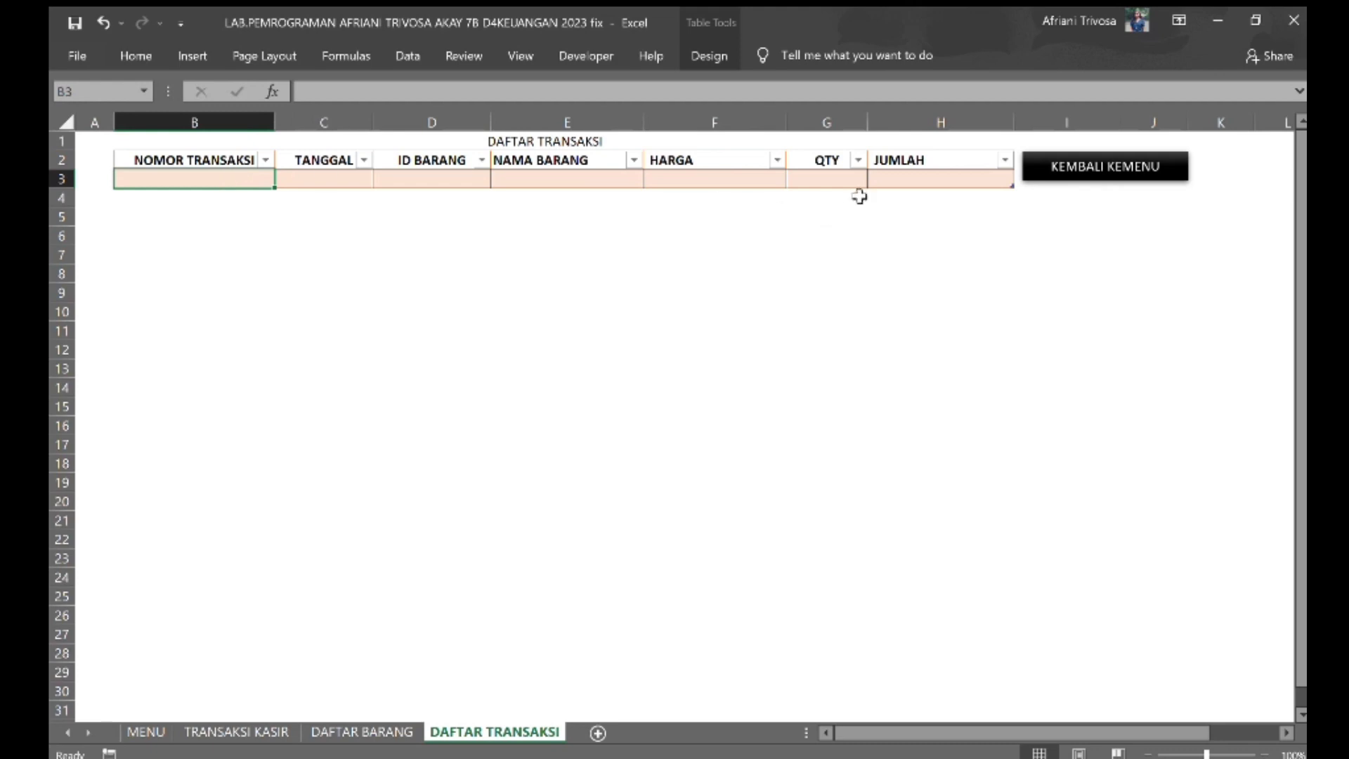
{"action": "left_click", "coordinate": [893, 181]}
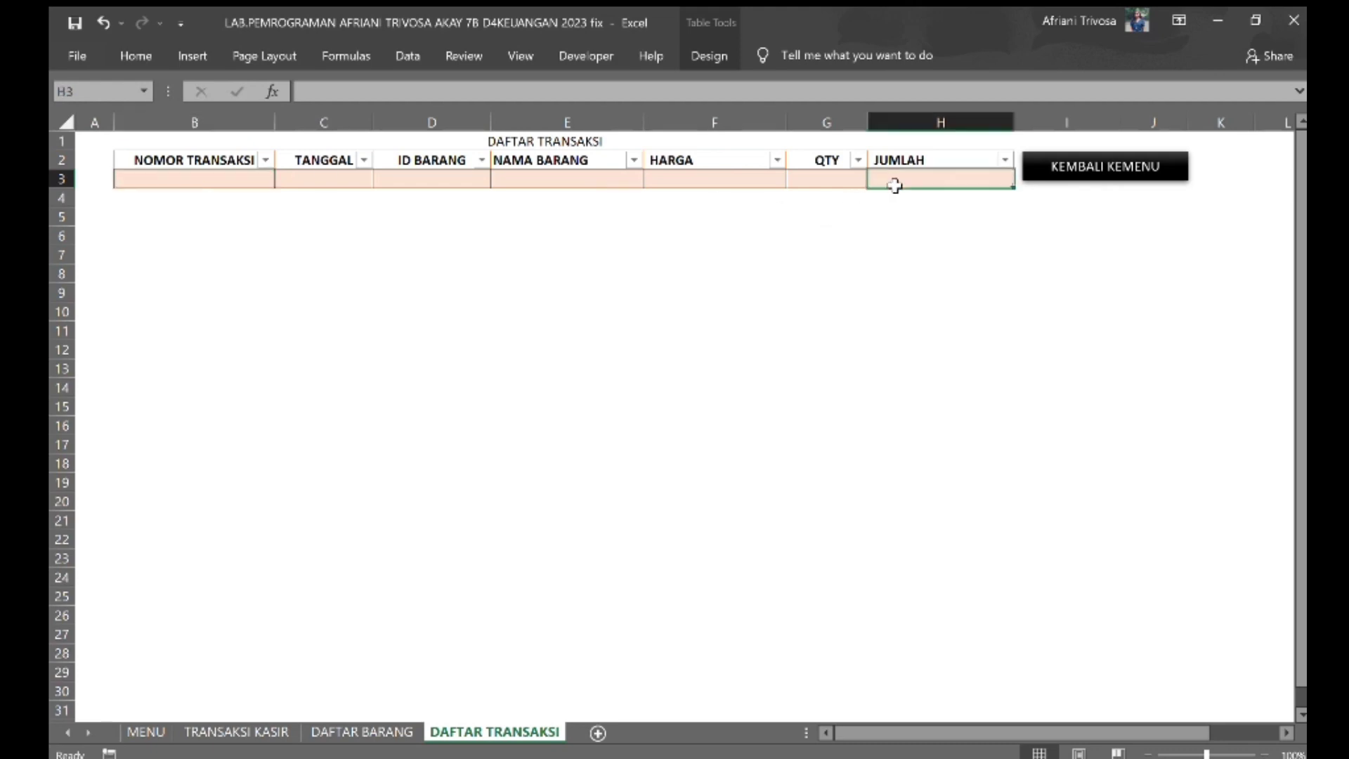
- Switch to the TRANSAKSI KASIR sheet and open the Excel options to look at the settings
{"action": "left_click", "coordinate": [230, 730]}
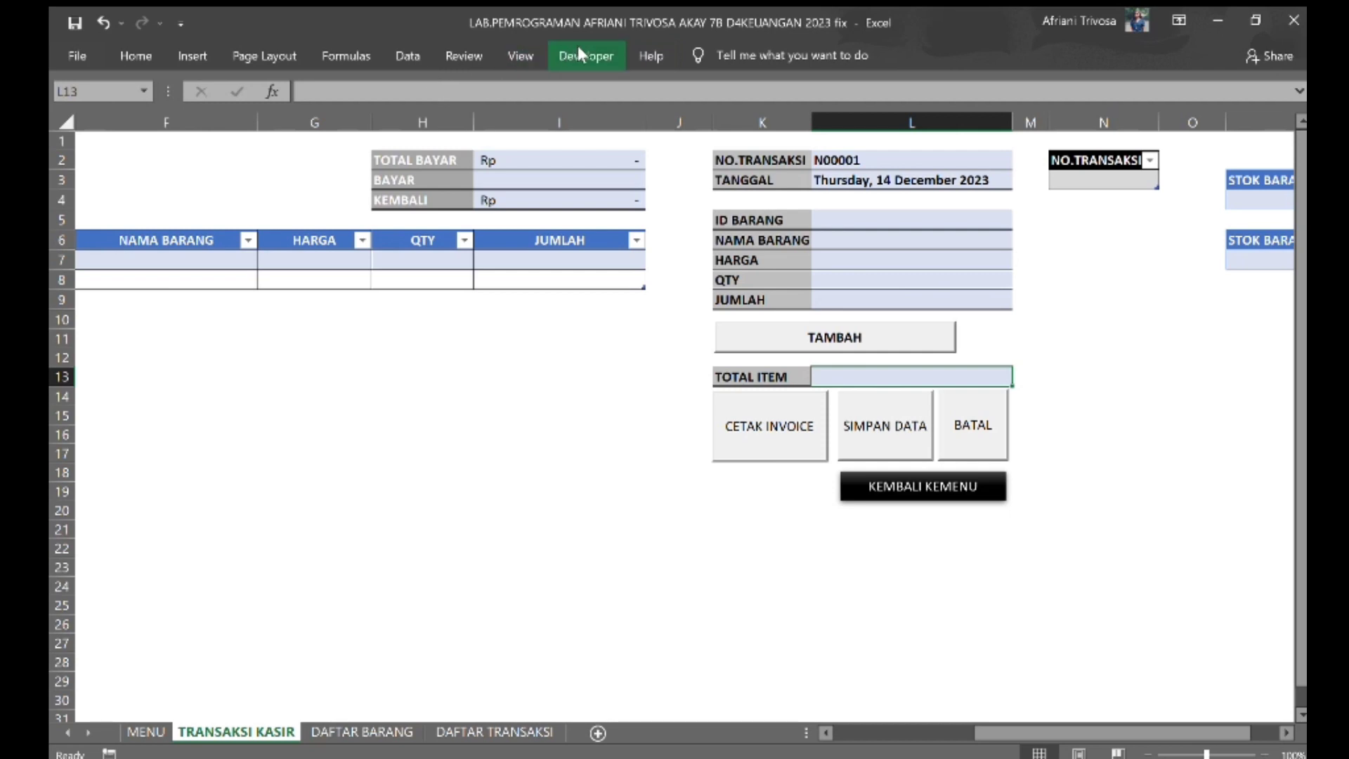
{"action": "left_click", "coordinate": [76, 57]}
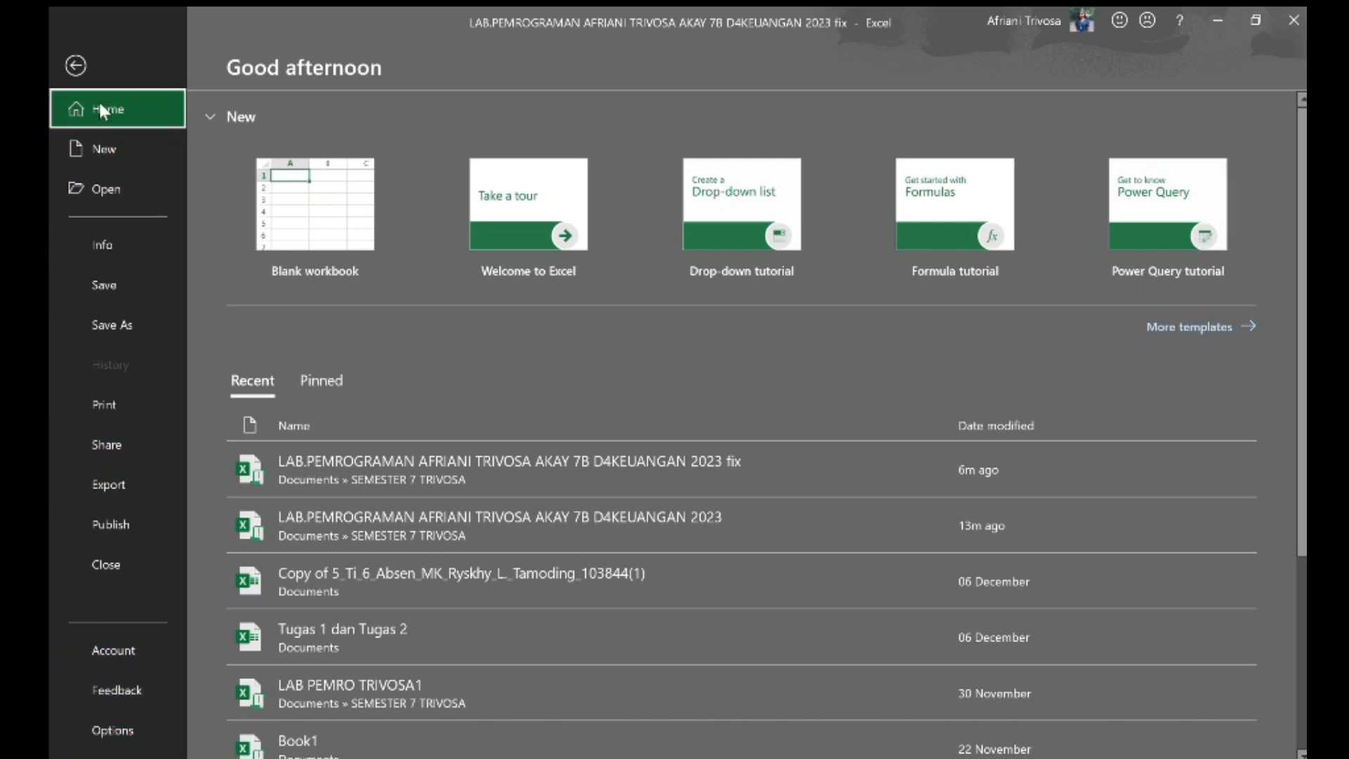
{"action": "left_click", "coordinate": [76, 66]}
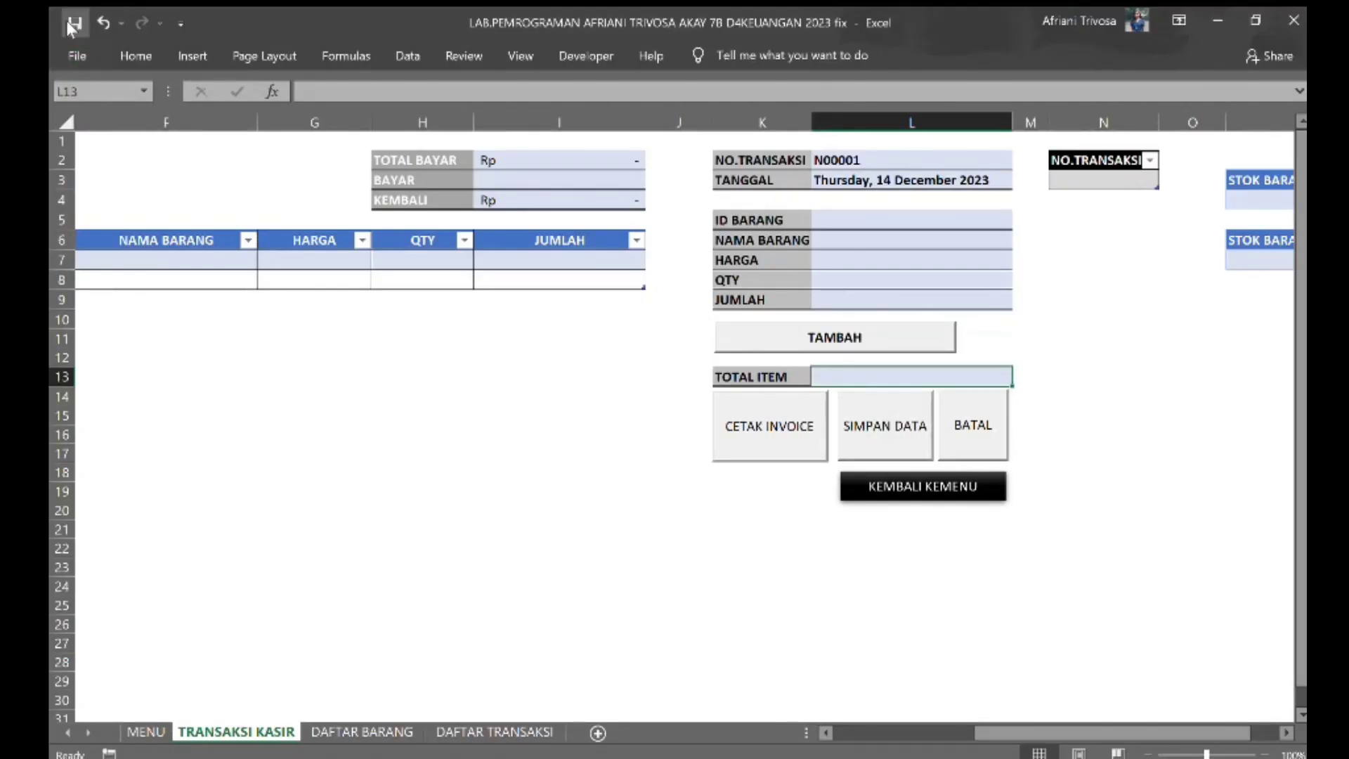
{"action": "left_click", "coordinate": [64, 45]}
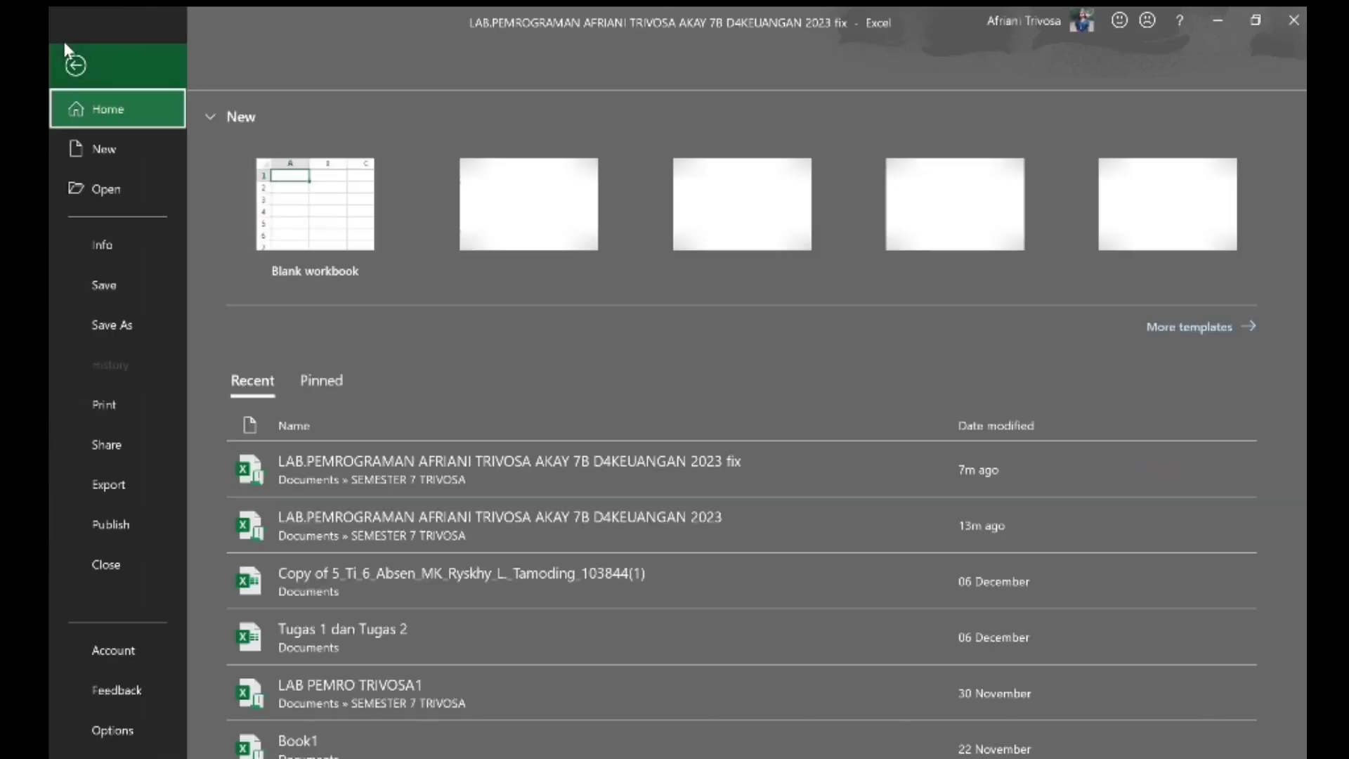
{"action": "left_click", "coordinate": [113, 723]}
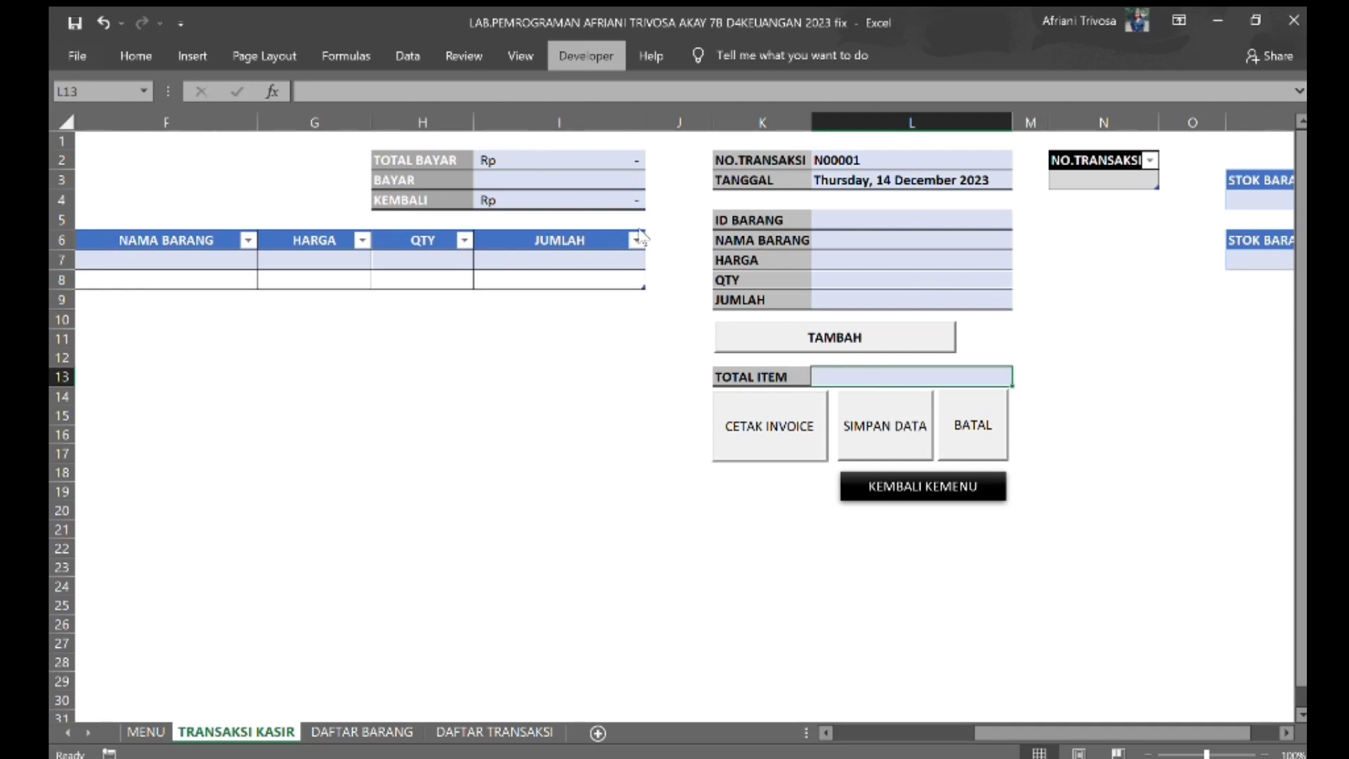
- Examine the TAMBAH and CETAK INVOICE command buttons and open the VBA code behind the cashier form
{"action": "left_click", "coordinate": [772, 345]}
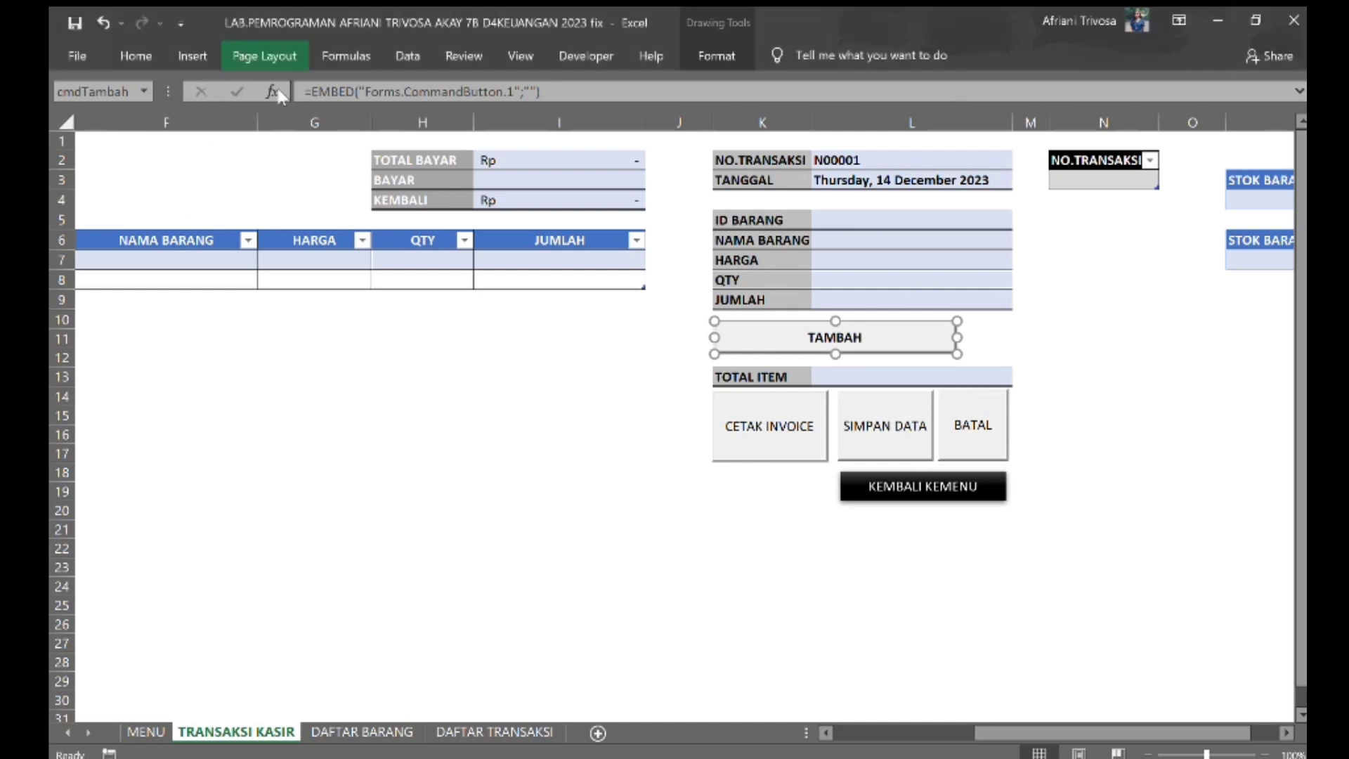
{"action": "left_click", "coordinate": [740, 436]}
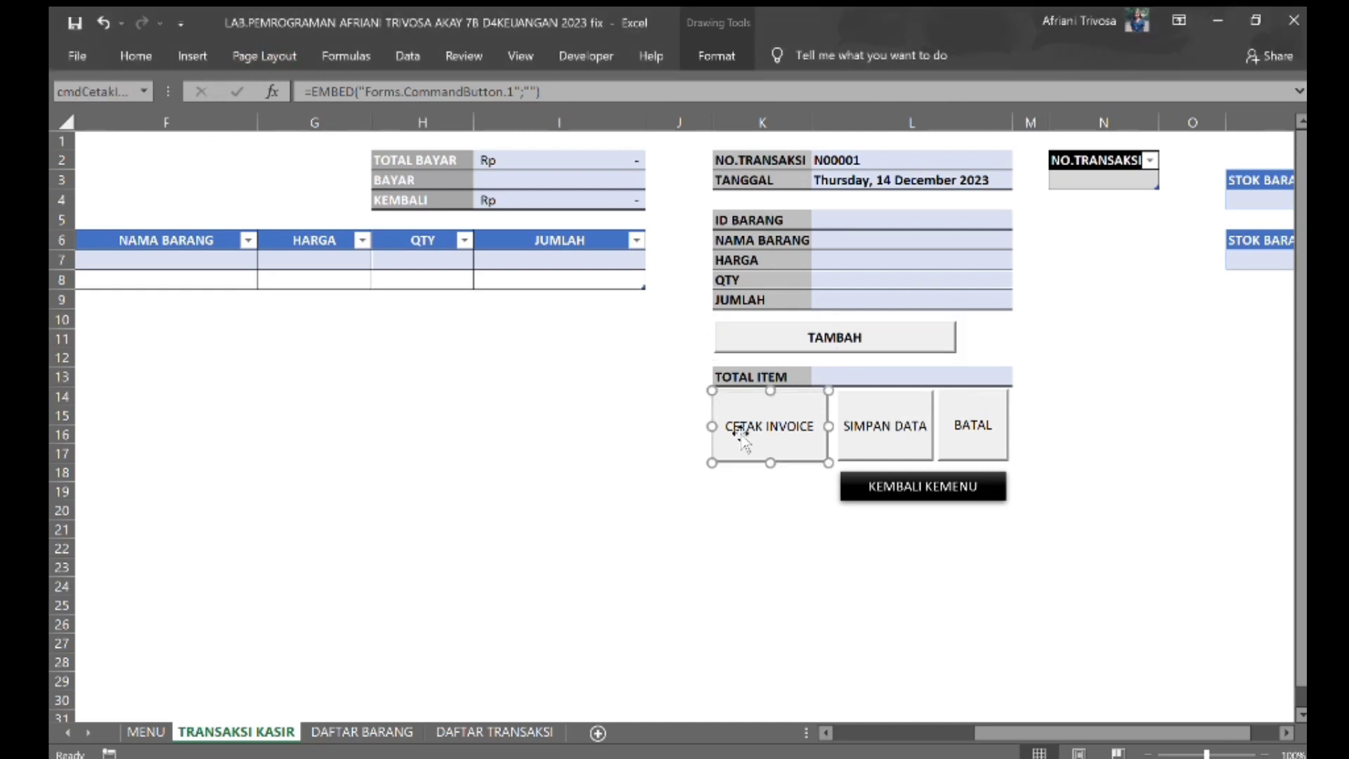
{"action": "left_click", "coordinate": [670, 357]}
{"action": "left_click", "coordinate": [775, 338]}
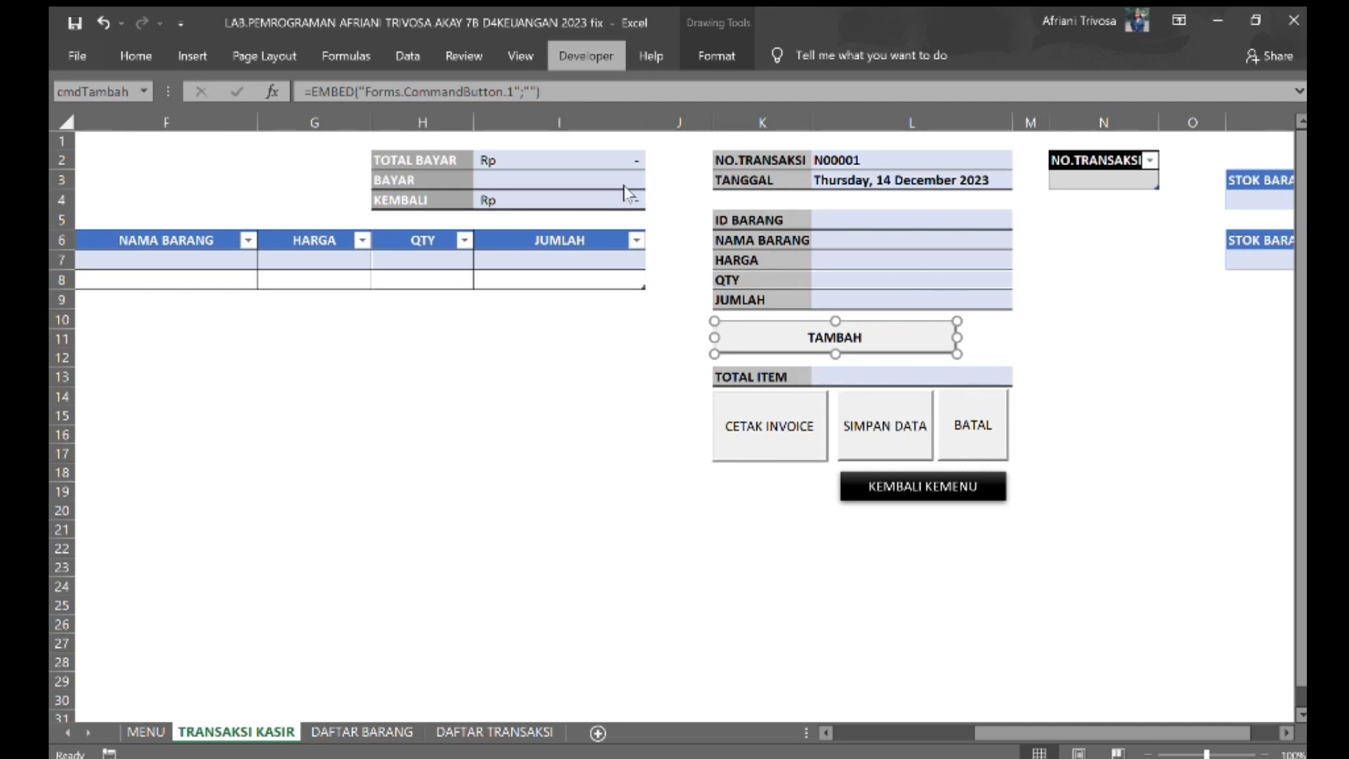
{"action": "key", "text": "alt+F11"}
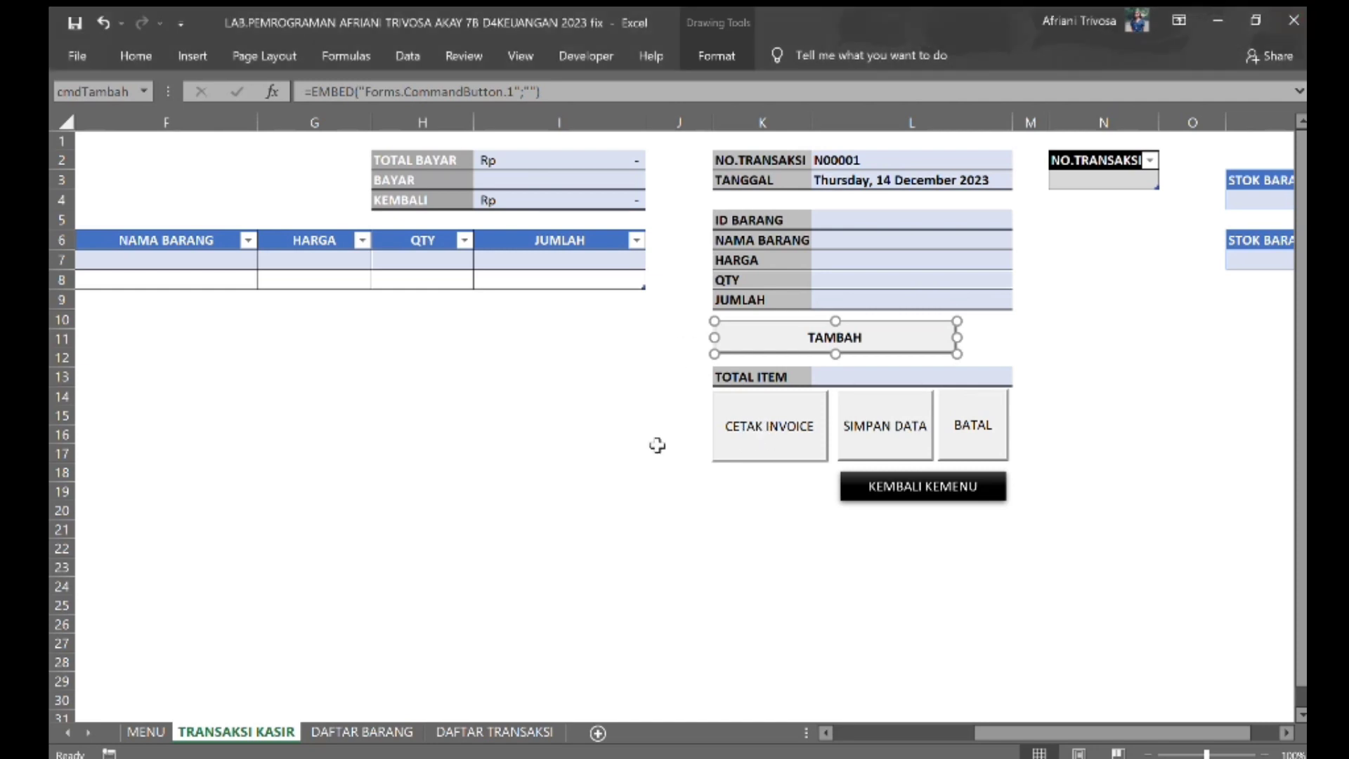
{"action": "left_click", "coordinate": [623, 457]}
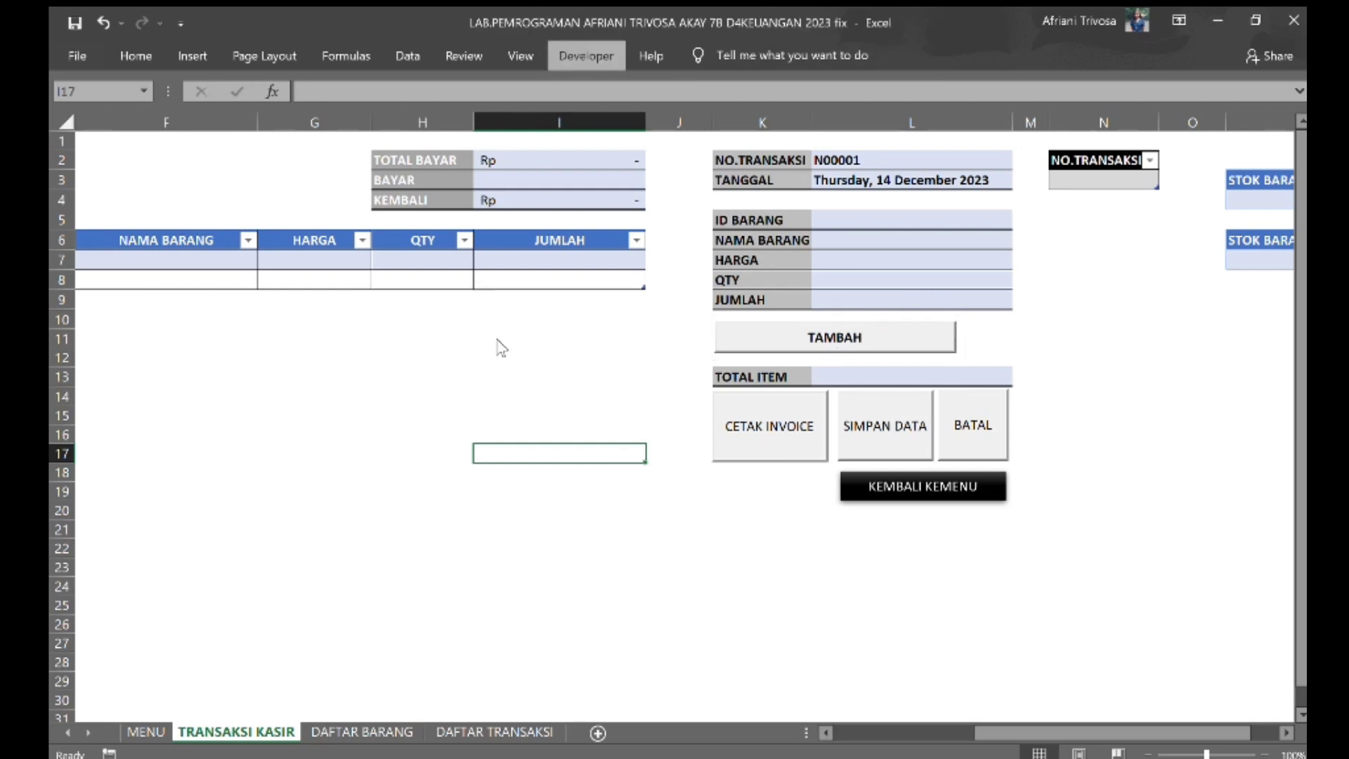
- Add item 34567 (MACBOOK PRO M2) with a quantity of 3 to the cashier transaction
{"action": "left_click", "coordinate": [901, 217]}
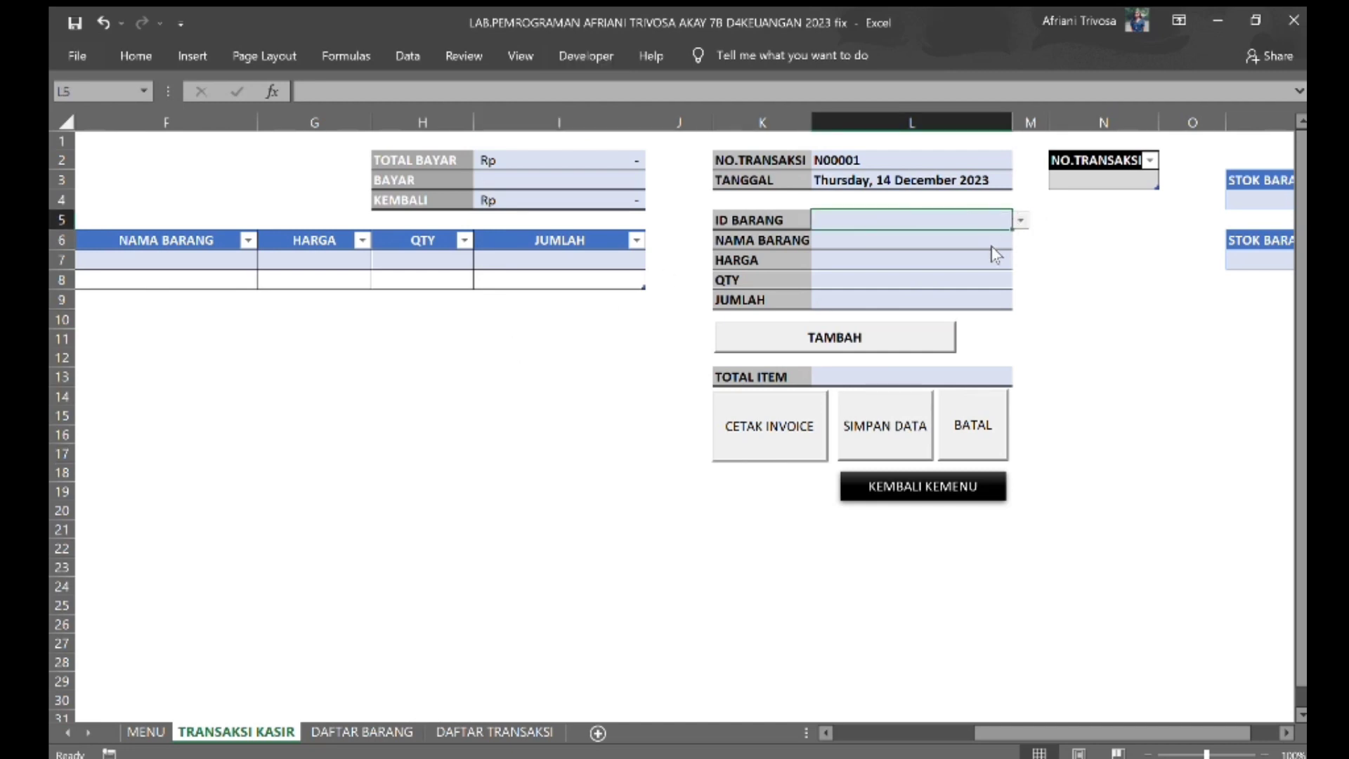
{"action": "type", "text": "34567"}
{"action": "key", "text": "ctrl+Return"}
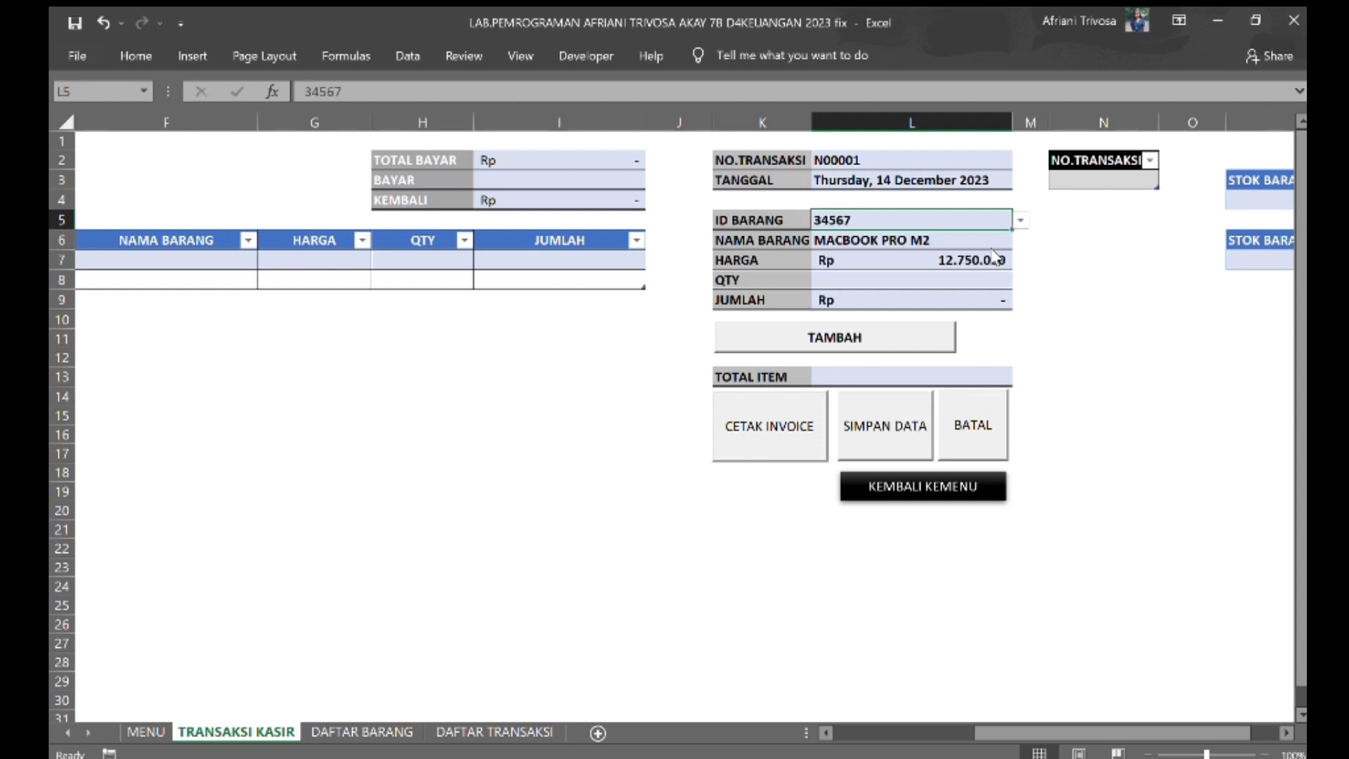
{"action": "left_click", "coordinate": [841, 275]}
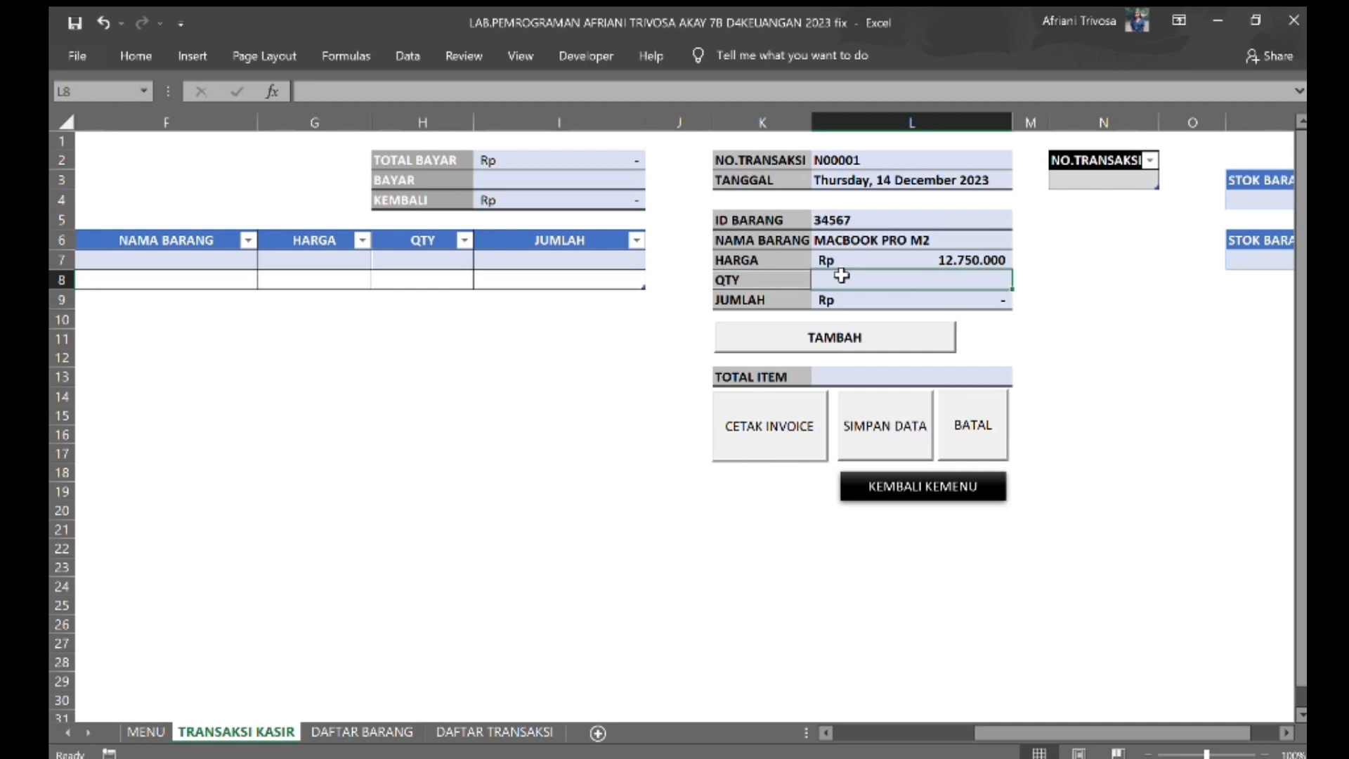
{"action": "type", "text": "3"}
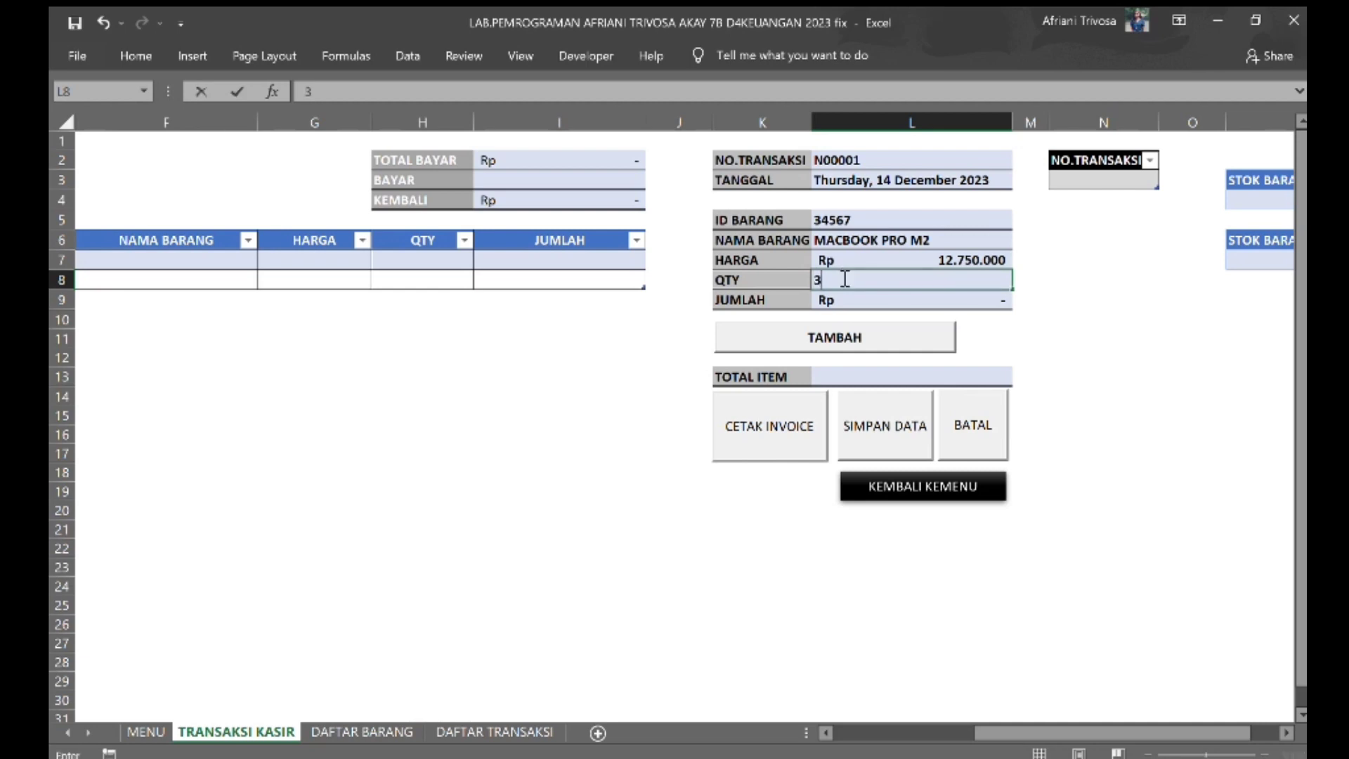
{"action": "left_click", "coordinate": [824, 336]}
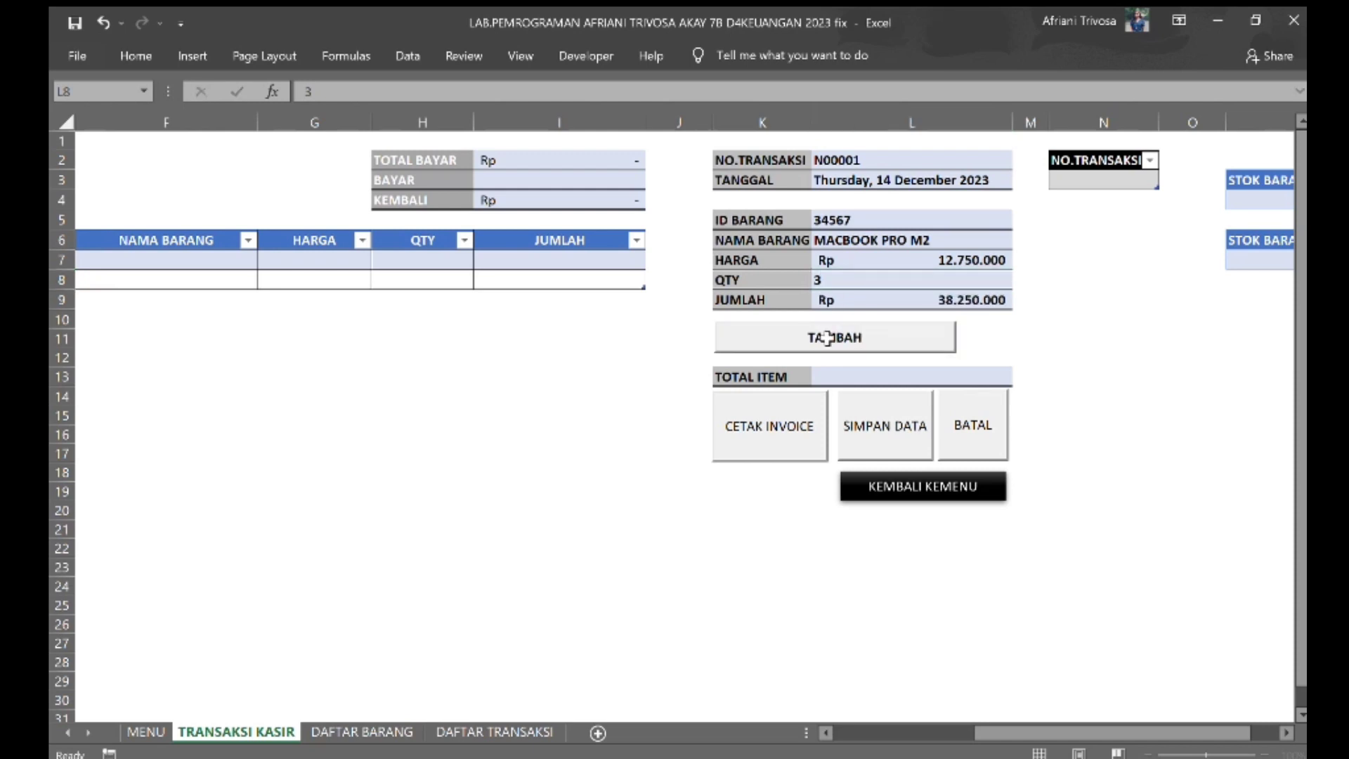
- Check the MacBook row in the cashier table and add item 23412 (PRINTER EPSON L1221) with a quantity of 2
{"action": "scroll", "coordinate": [420, 372], "scroll_direction": "left", "scroll_amount": 10}
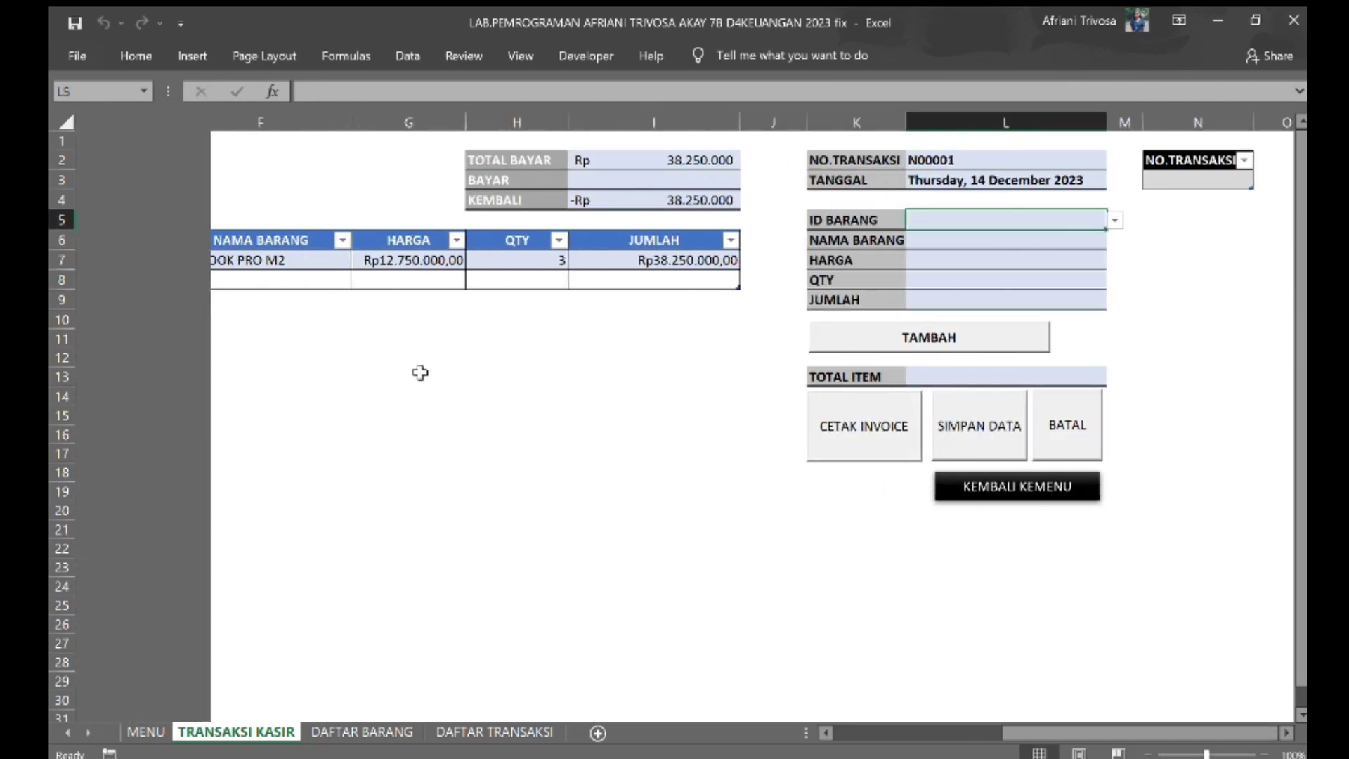
{"action": "scroll", "coordinate": [420, 373], "scroll_direction": "left", "scroll_amount": 2}
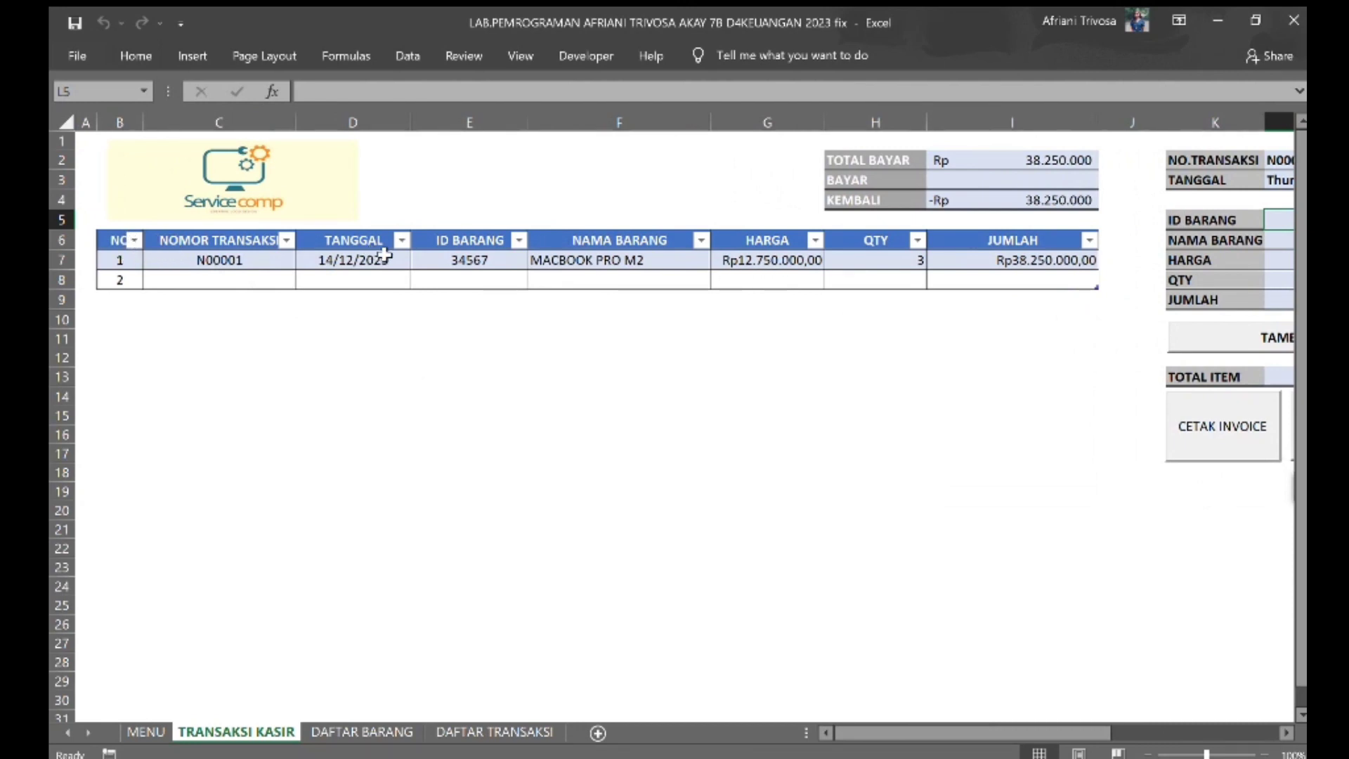
{"action": "scroll", "coordinate": [996, 295], "scroll_direction": "right", "scroll_amount": 2}
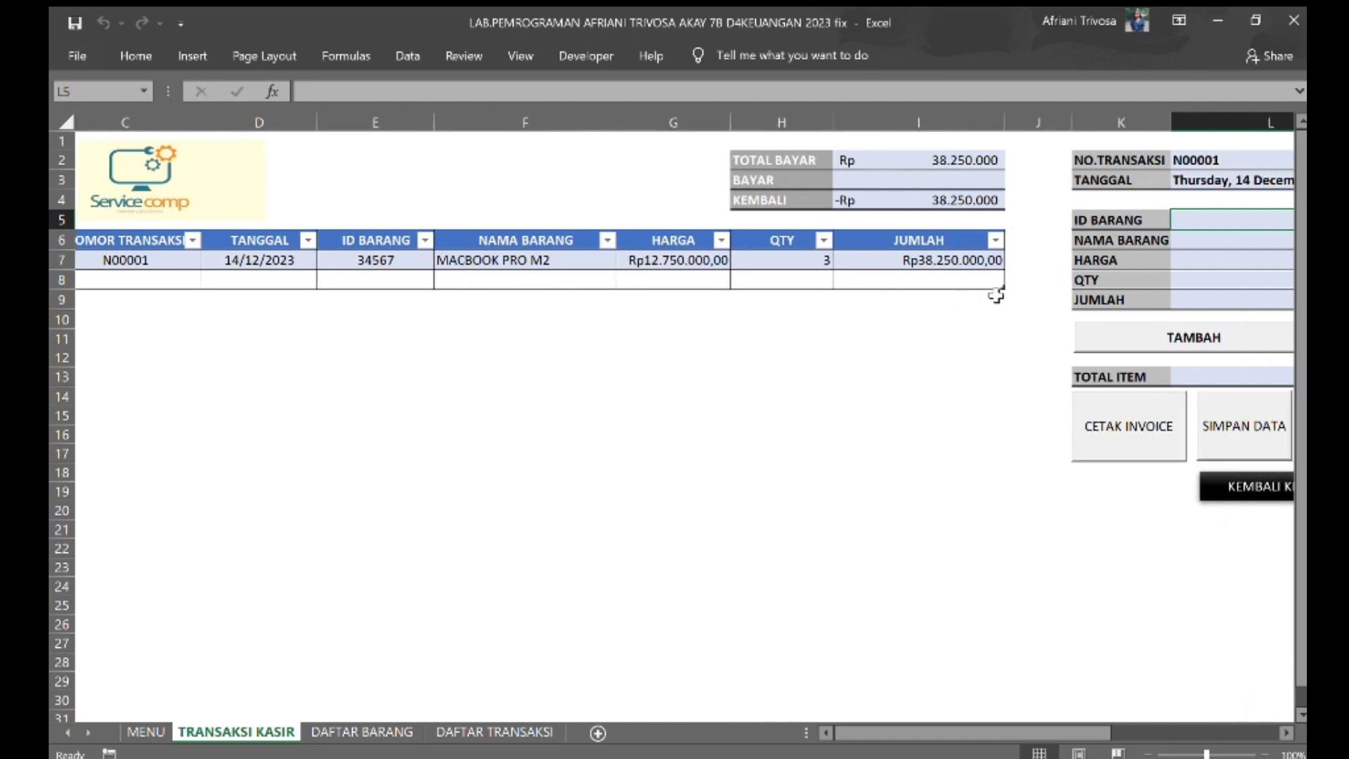
{"action": "scroll", "coordinate": [995, 296], "scroll_direction": "right", "scroll_amount": 3}
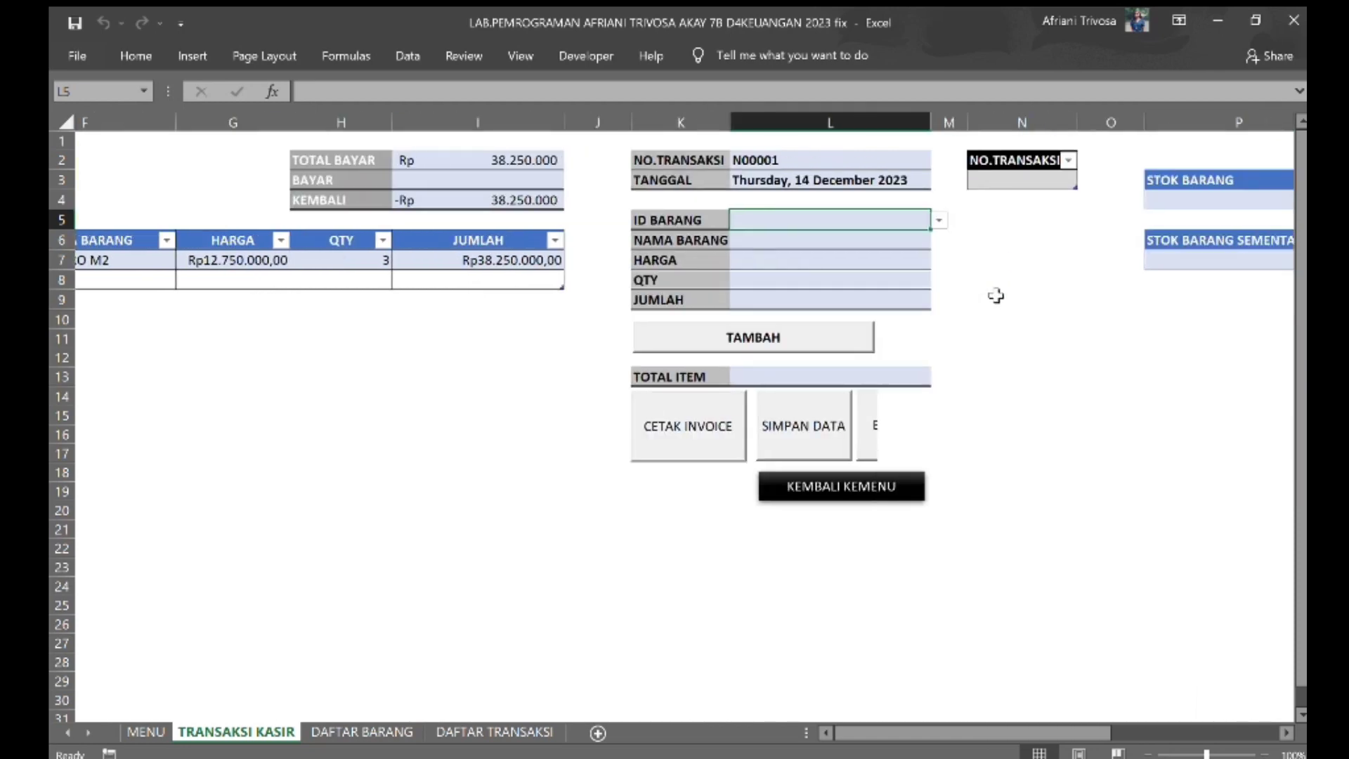
{"action": "scroll", "coordinate": [996, 296], "scroll_direction": "right", "scroll_amount": 2}
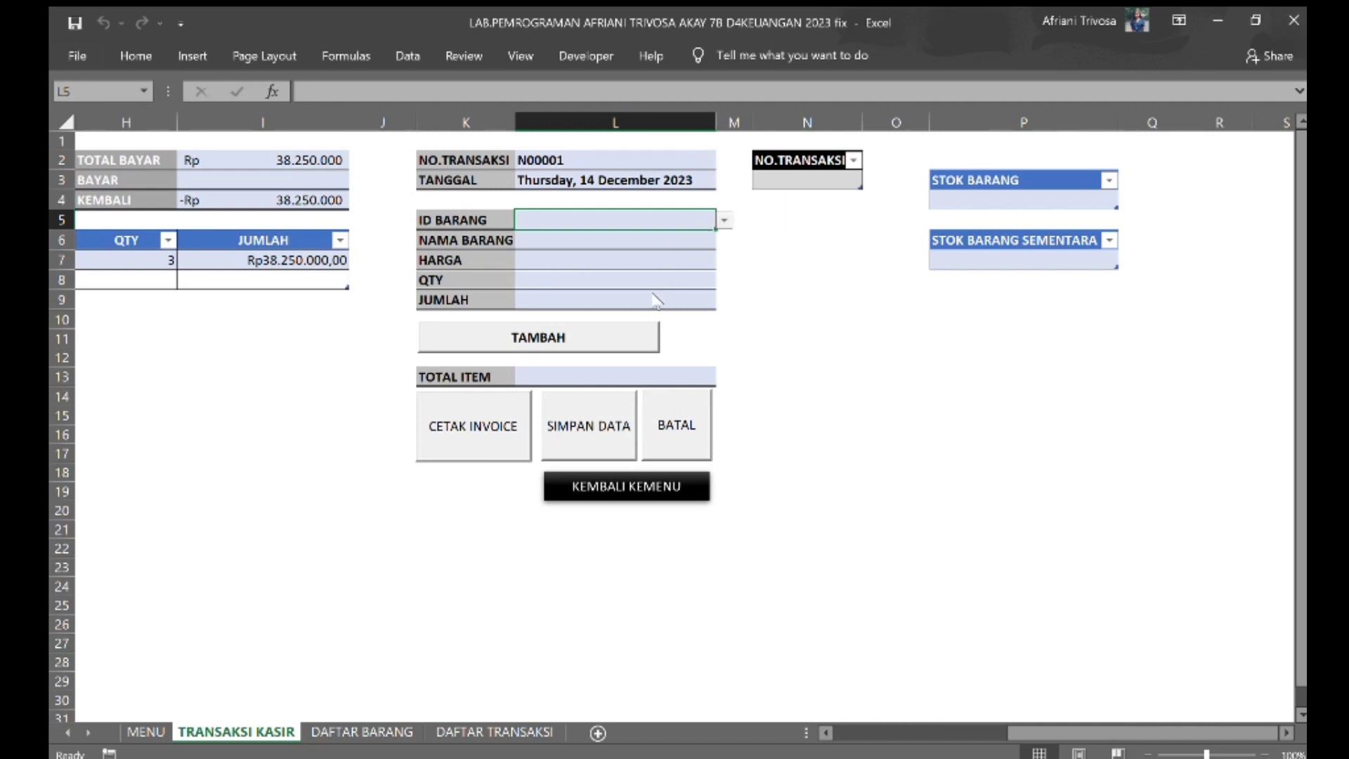
{"action": "type", "text": "23412"}
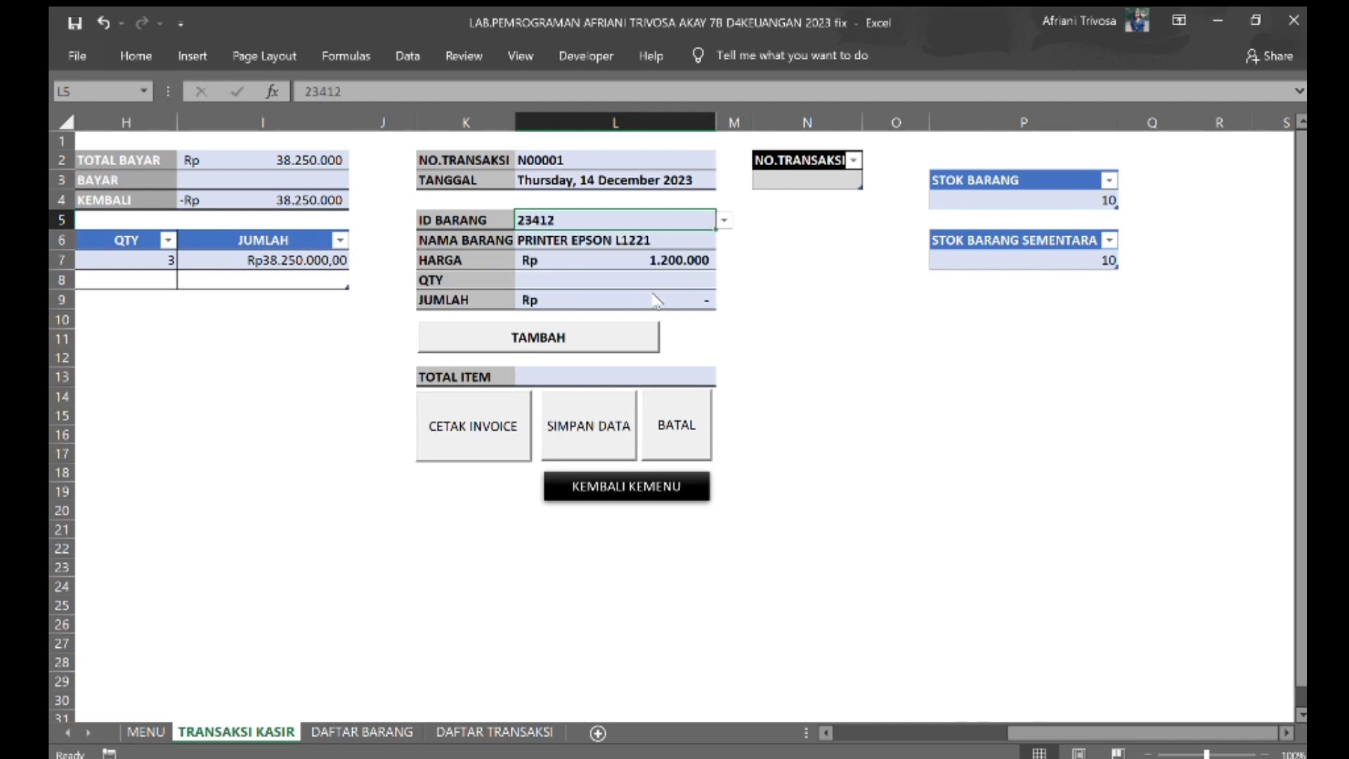
{"action": "left_click", "coordinate": [647, 277]}
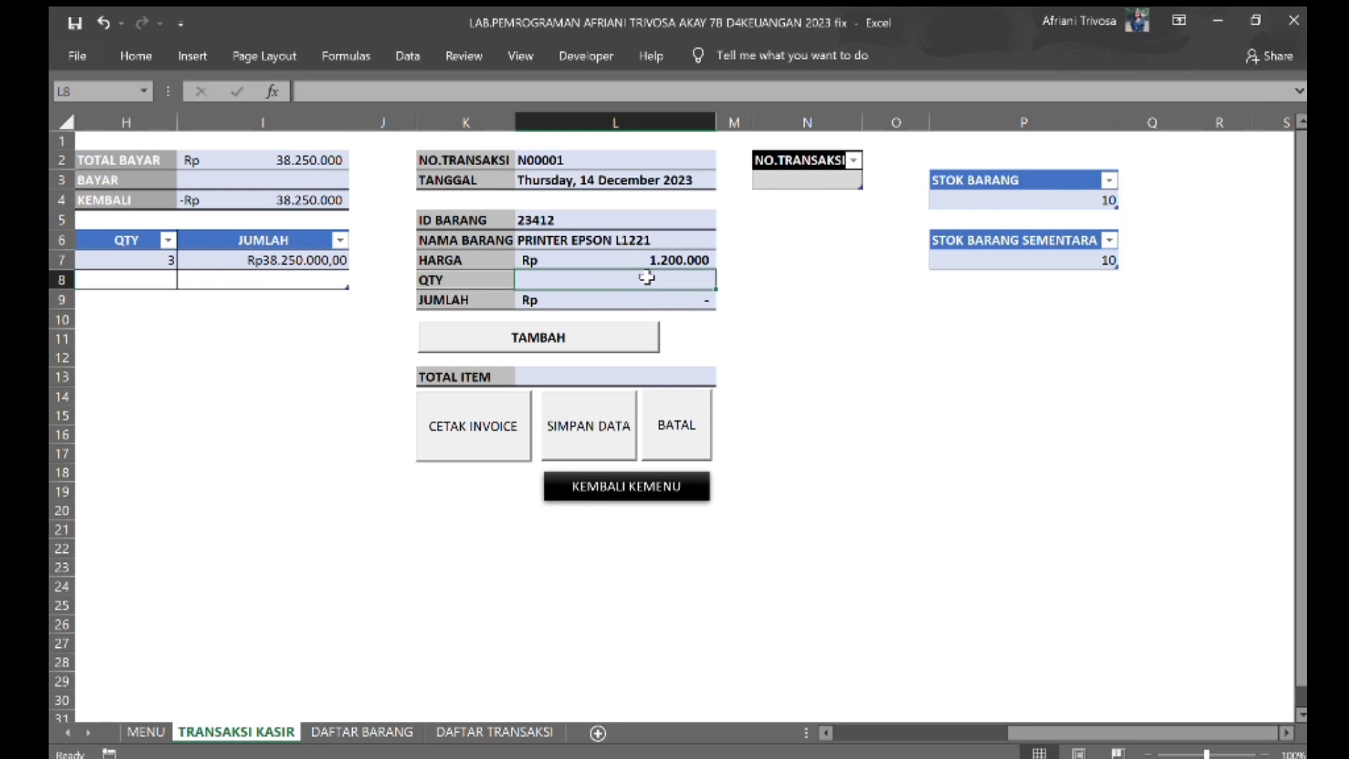
{"action": "type", "text": "2"}
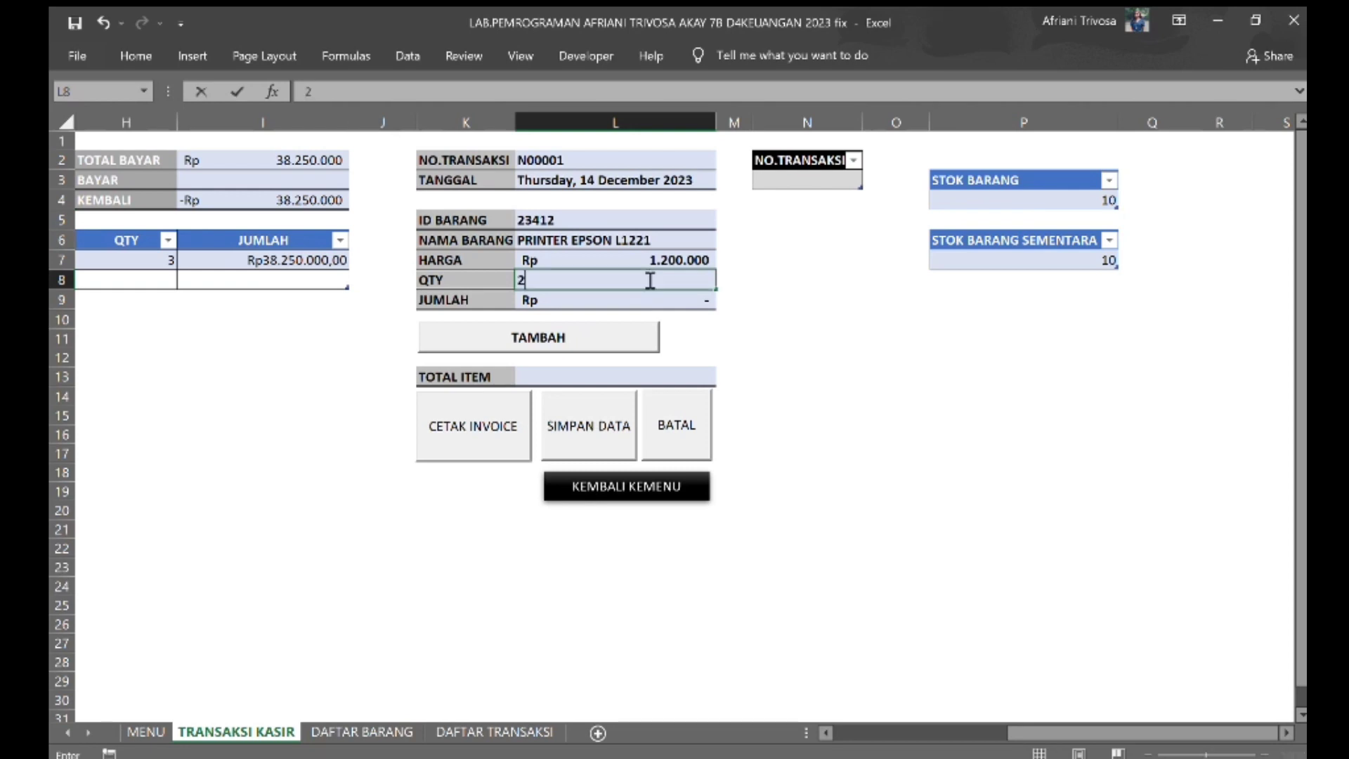
{"action": "left_click", "coordinate": [585, 339]}
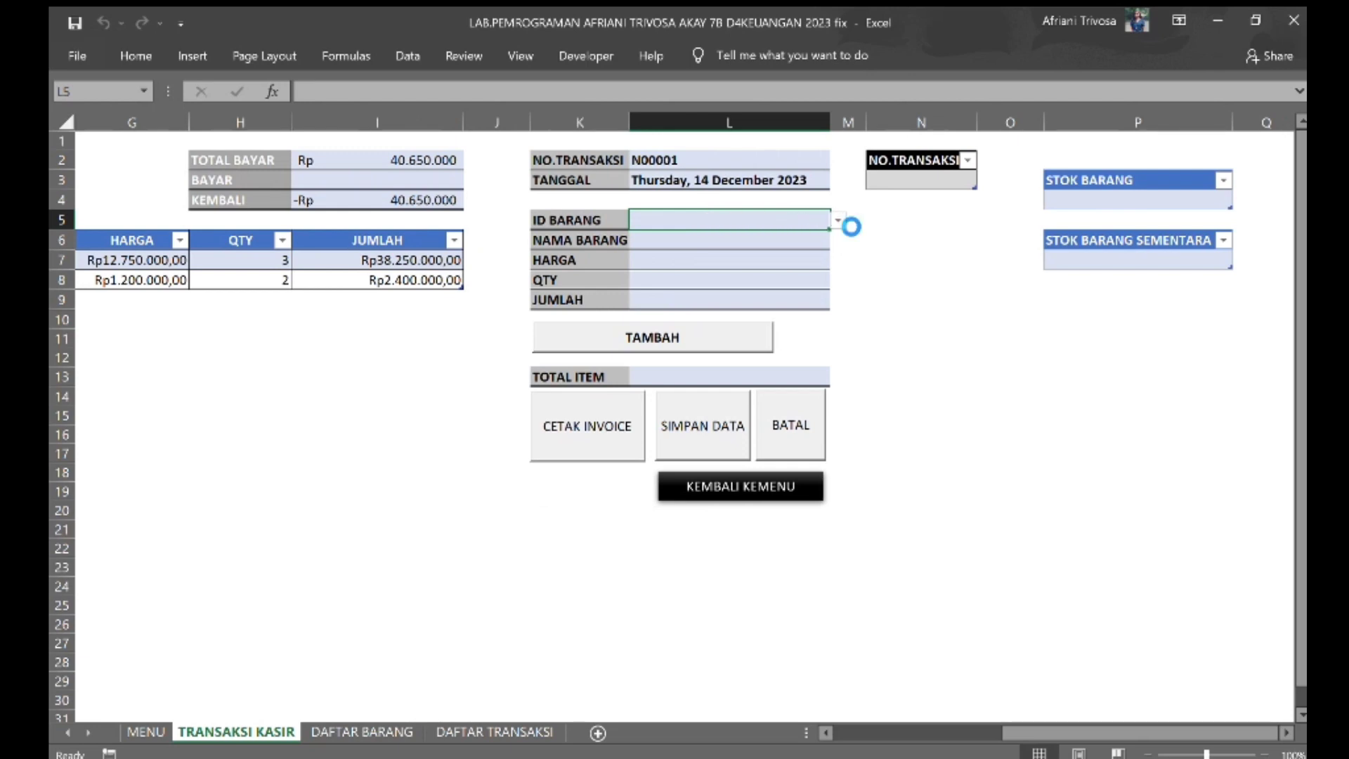
- Try to add item 98789 (LAPTOP HP 201) to the transaction with its QTY left empty
{"action": "type", "text": "98789"}
{"action": "key", "text": "Return"}
{"action": "left_click", "coordinate": [711, 280]}
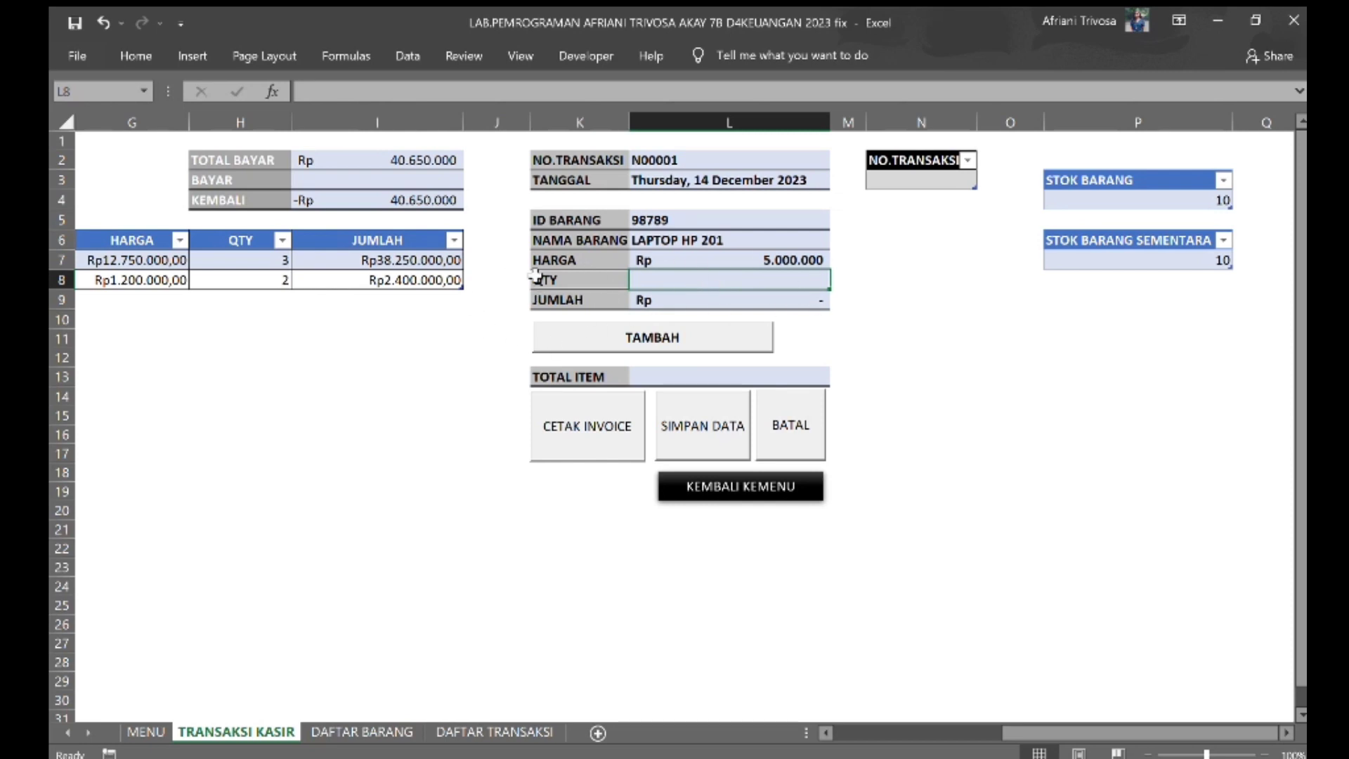
{"action": "left_click", "coordinate": [589, 341]}
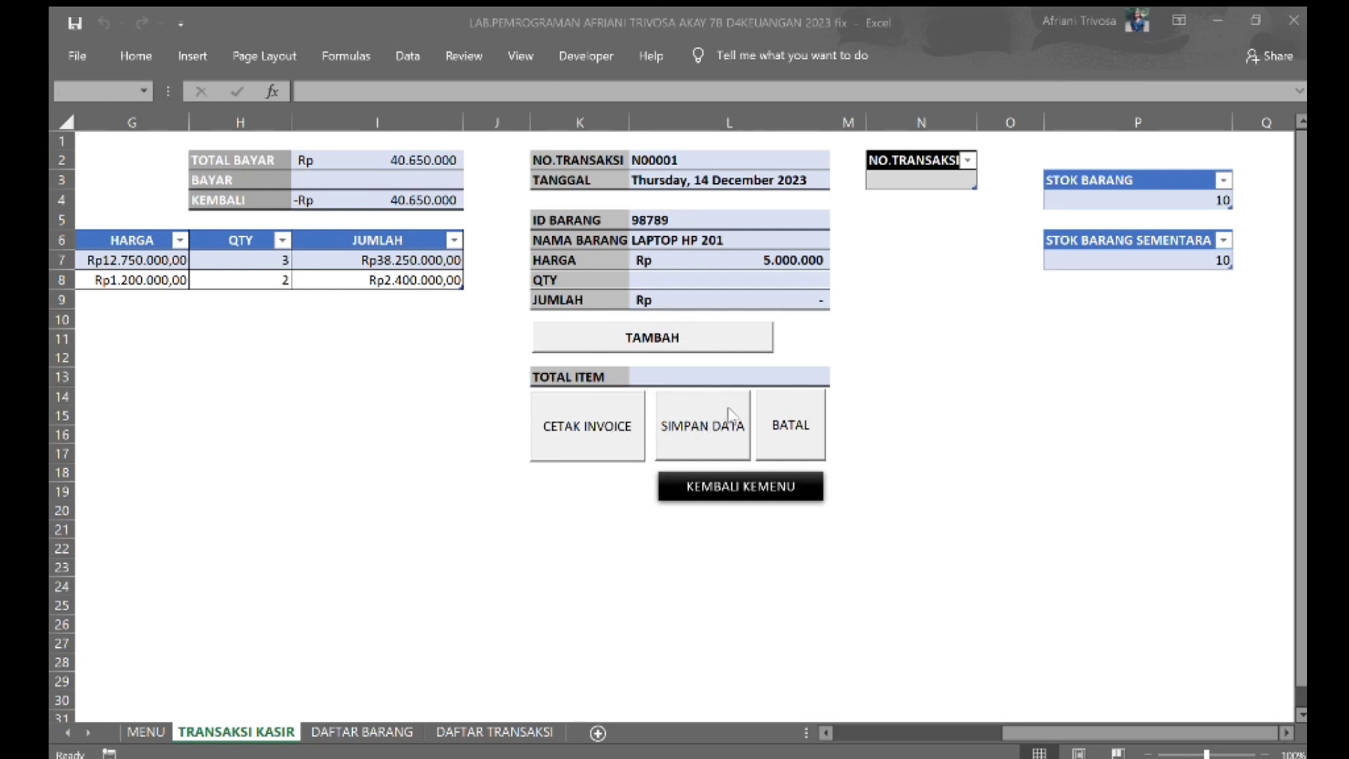
{"action": "left_click", "coordinate": [717, 456]}
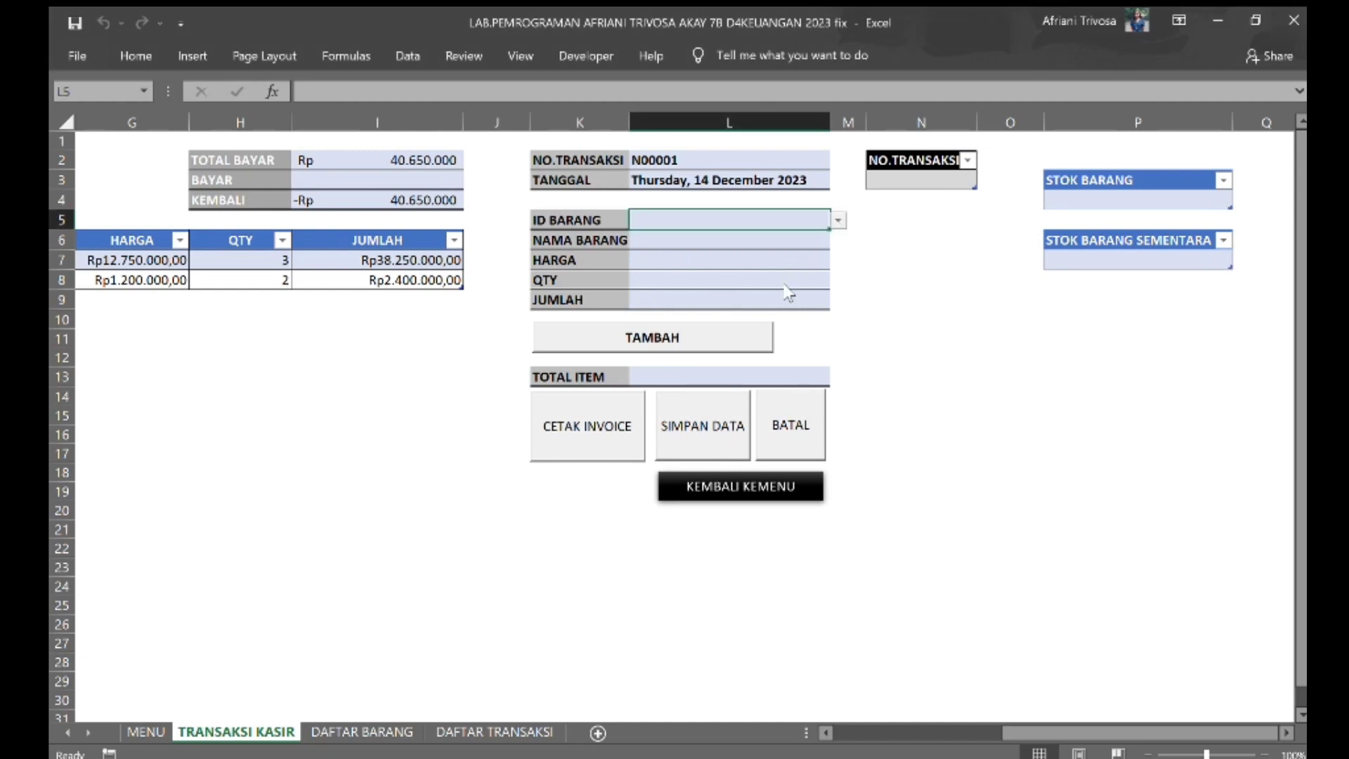
- Add item 23412 (PRINTER EPSON L1221) to the transaction once more, with a quantity of 2
{"action": "type", "text": "23412"}
{"action": "key", "text": "Return"}
{"action": "left_click", "coordinate": [715, 278]}
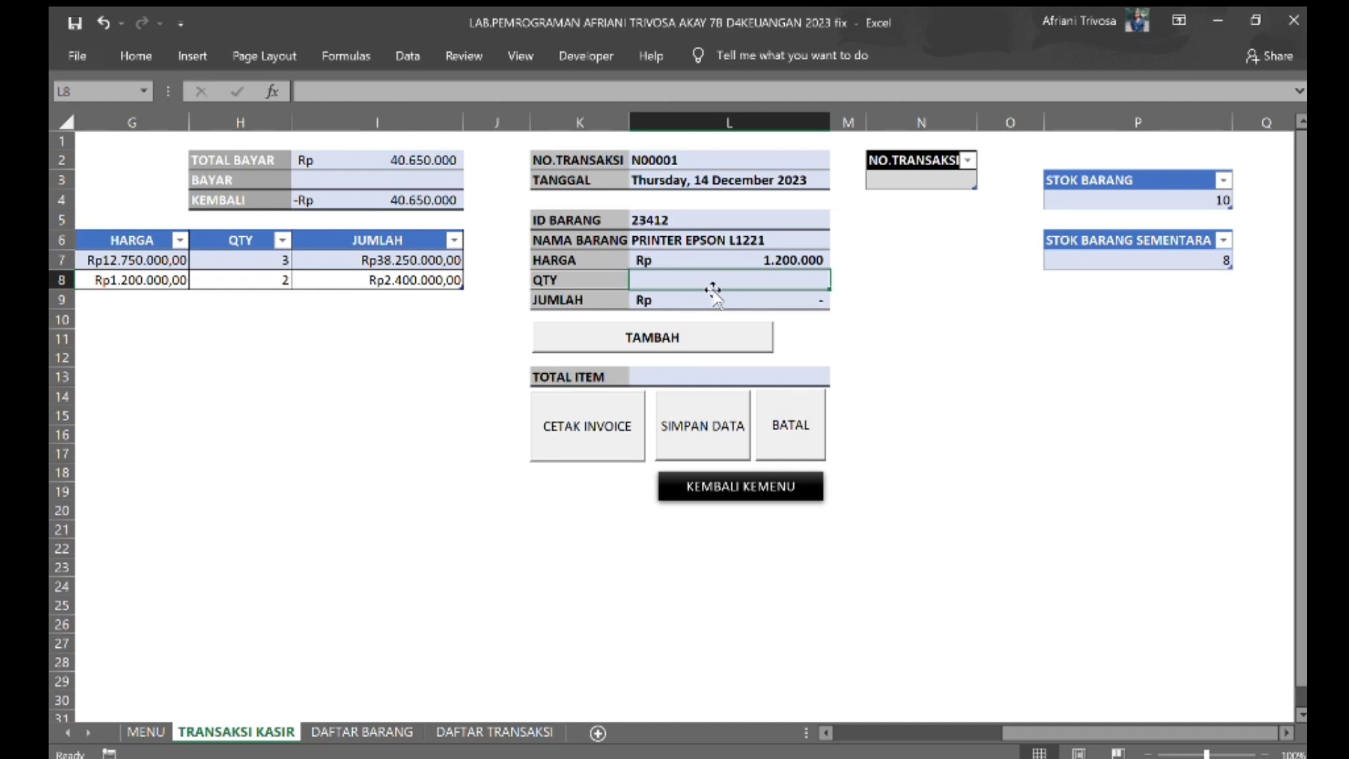
{"action": "type", "text": "2"}
{"action": "left_click", "coordinate": [660, 339]}
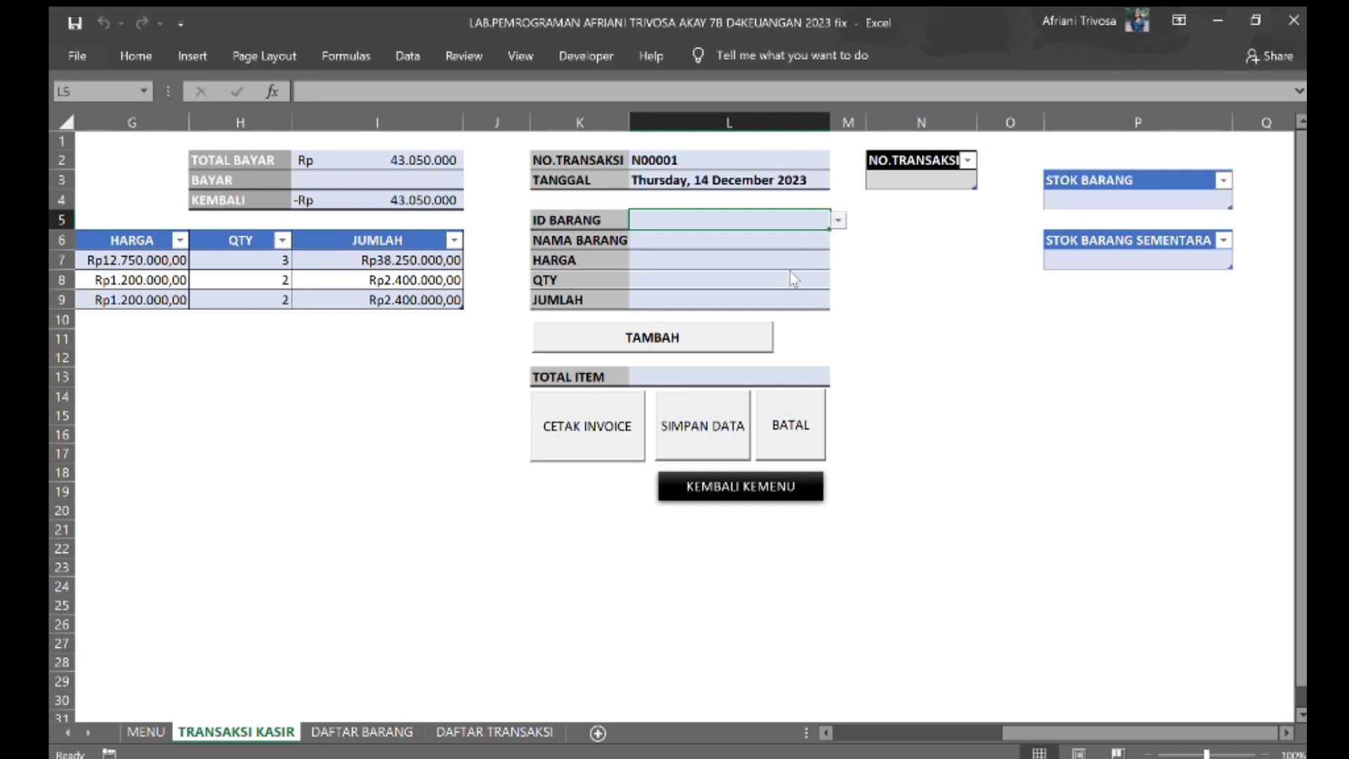
- Add item 23454 (CAMERA CANON L12) with a quantity of 5 to the transaction
{"action": "type", "text": "23454"}
{"action": "key", "text": "Return"}
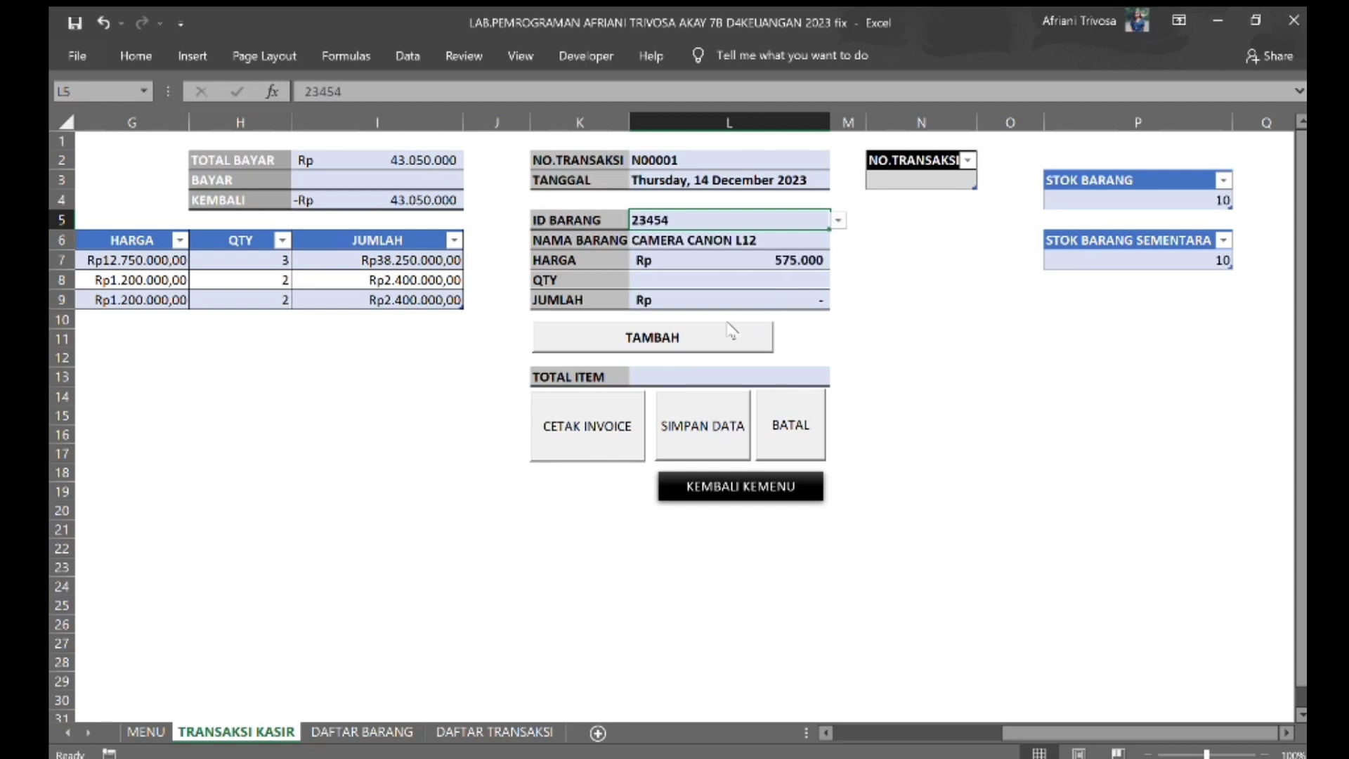
{"action": "left_click", "coordinate": [742, 278]}
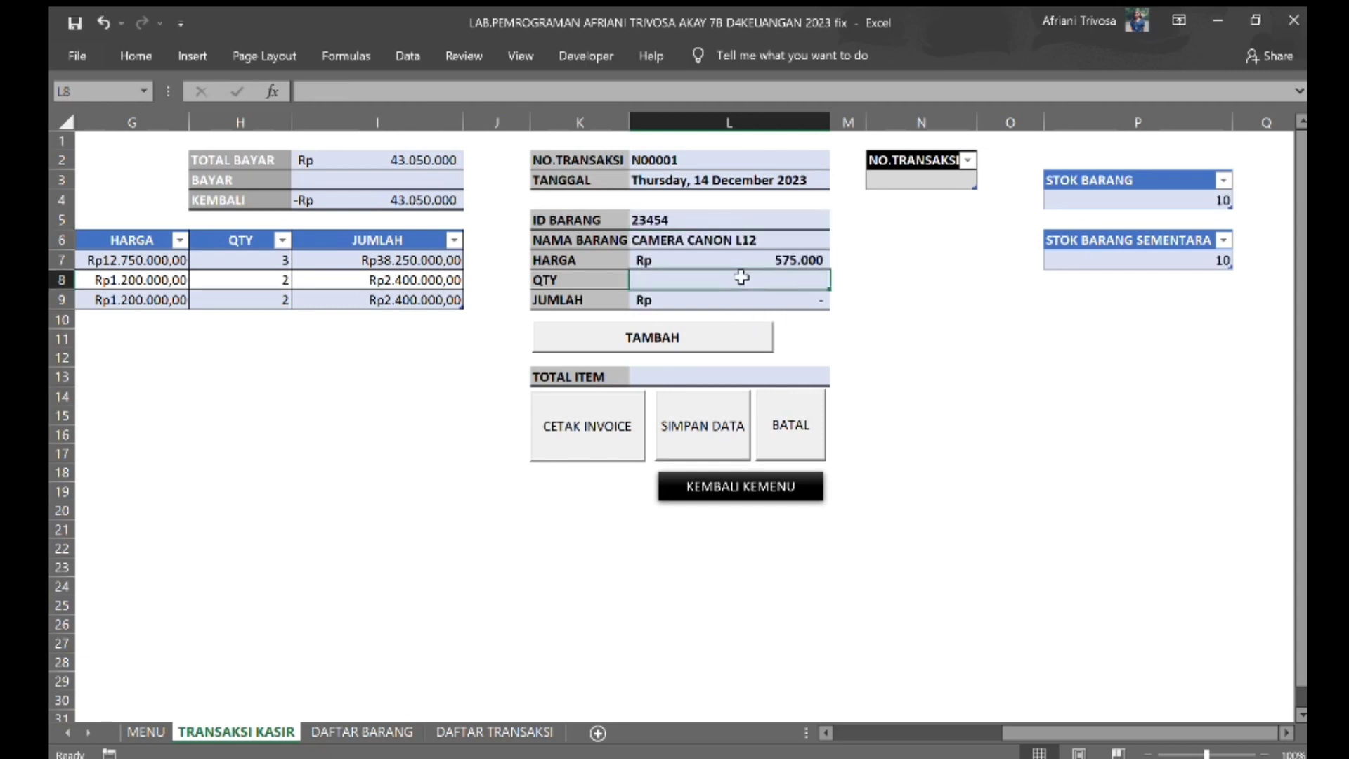
{"action": "type", "text": "5"}
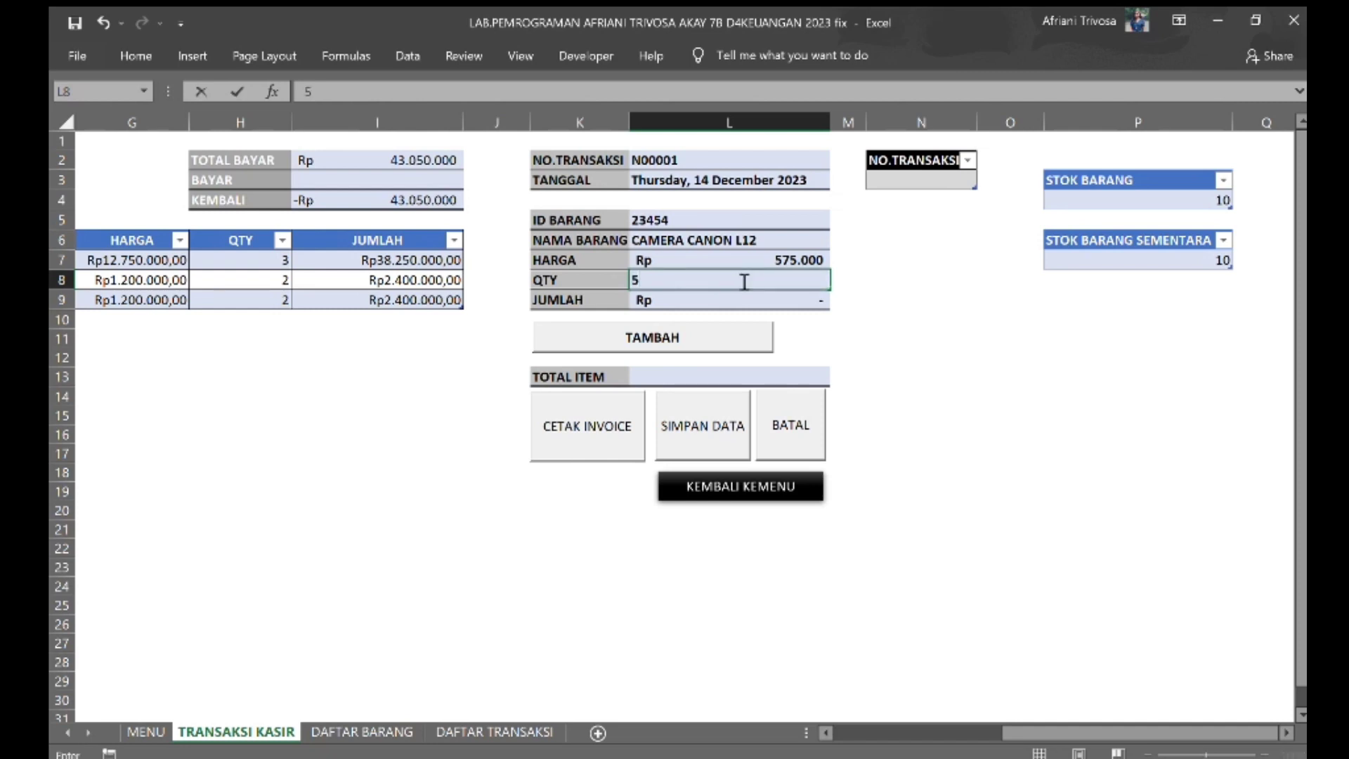
{"action": "left_click", "coordinate": [709, 339]}
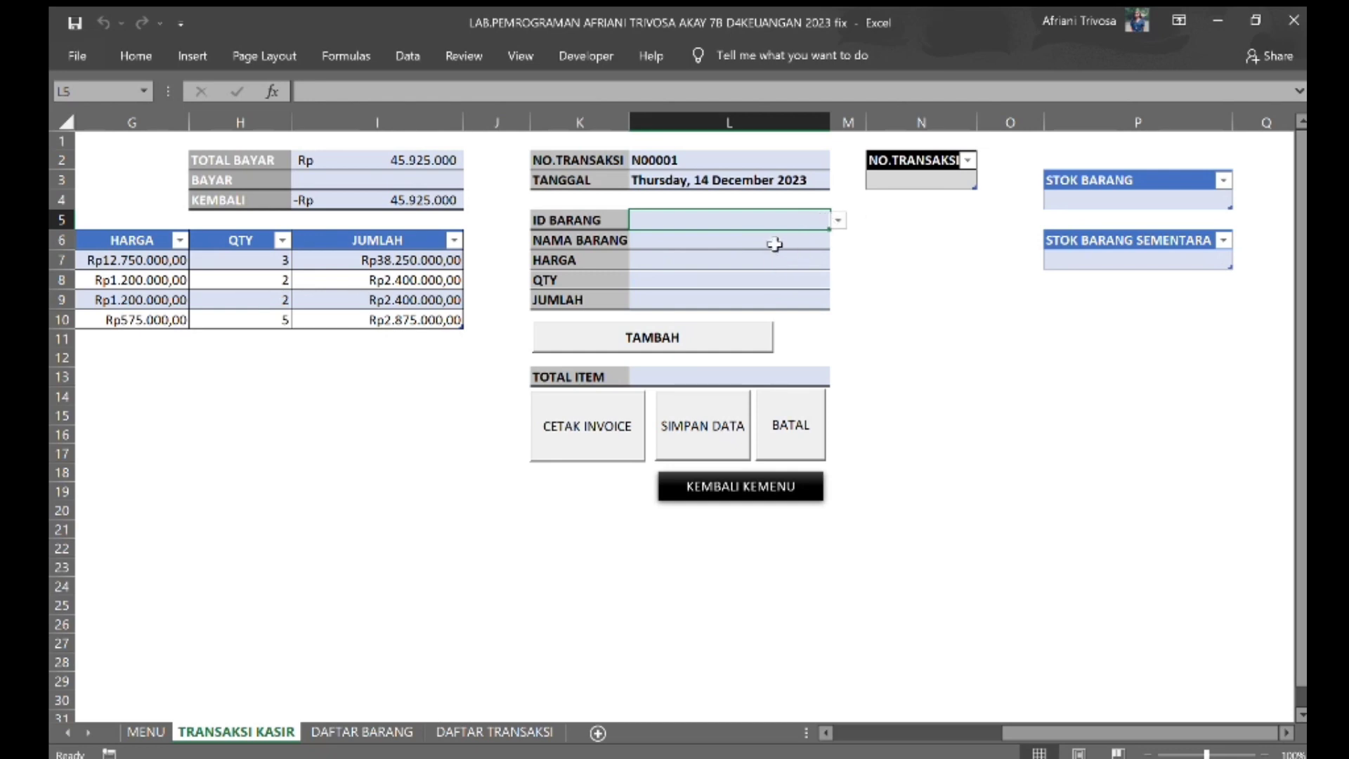
- Try to add item 23456 (LAPTOP ACER 132) to the transaction with a quantity of 11
{"action": "type", "text": "23456"}
{"action": "key", "text": "Return"}
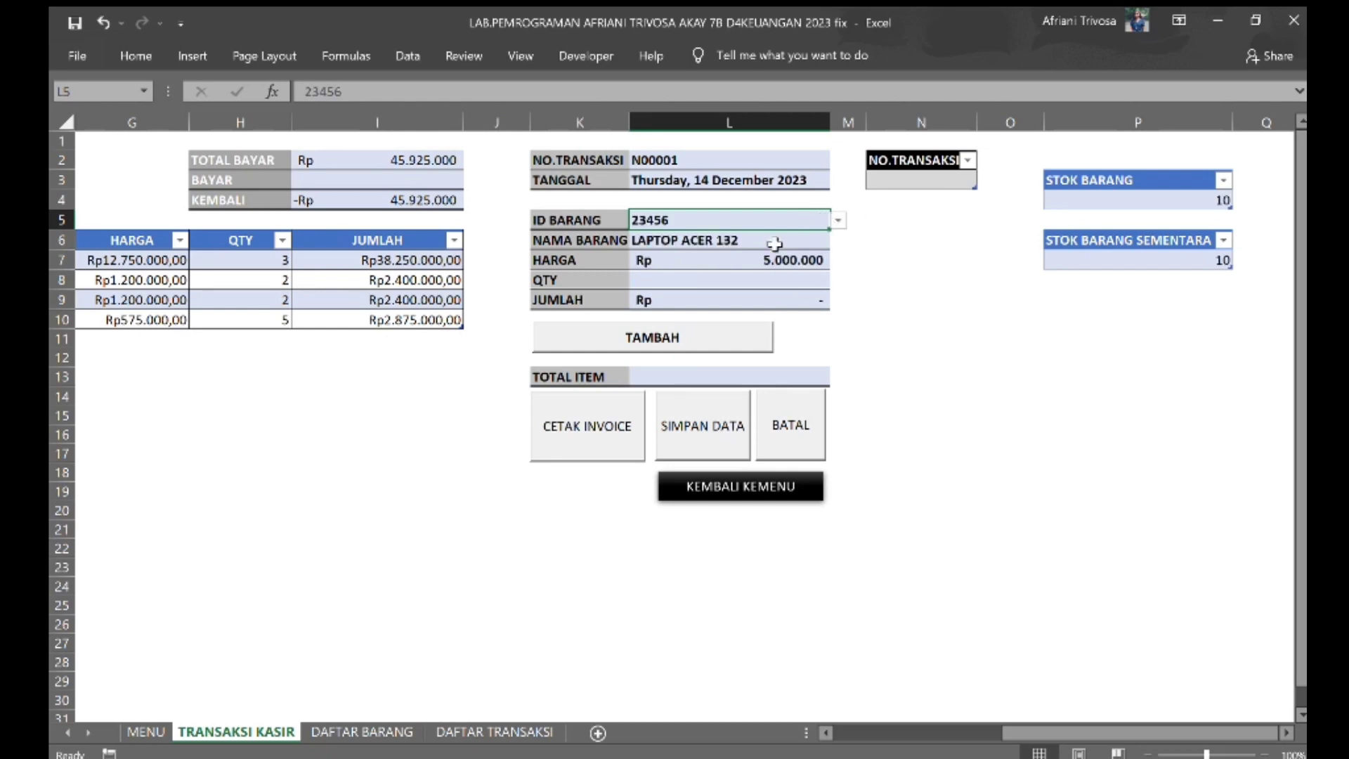
{"action": "left_click", "coordinate": [726, 288]}
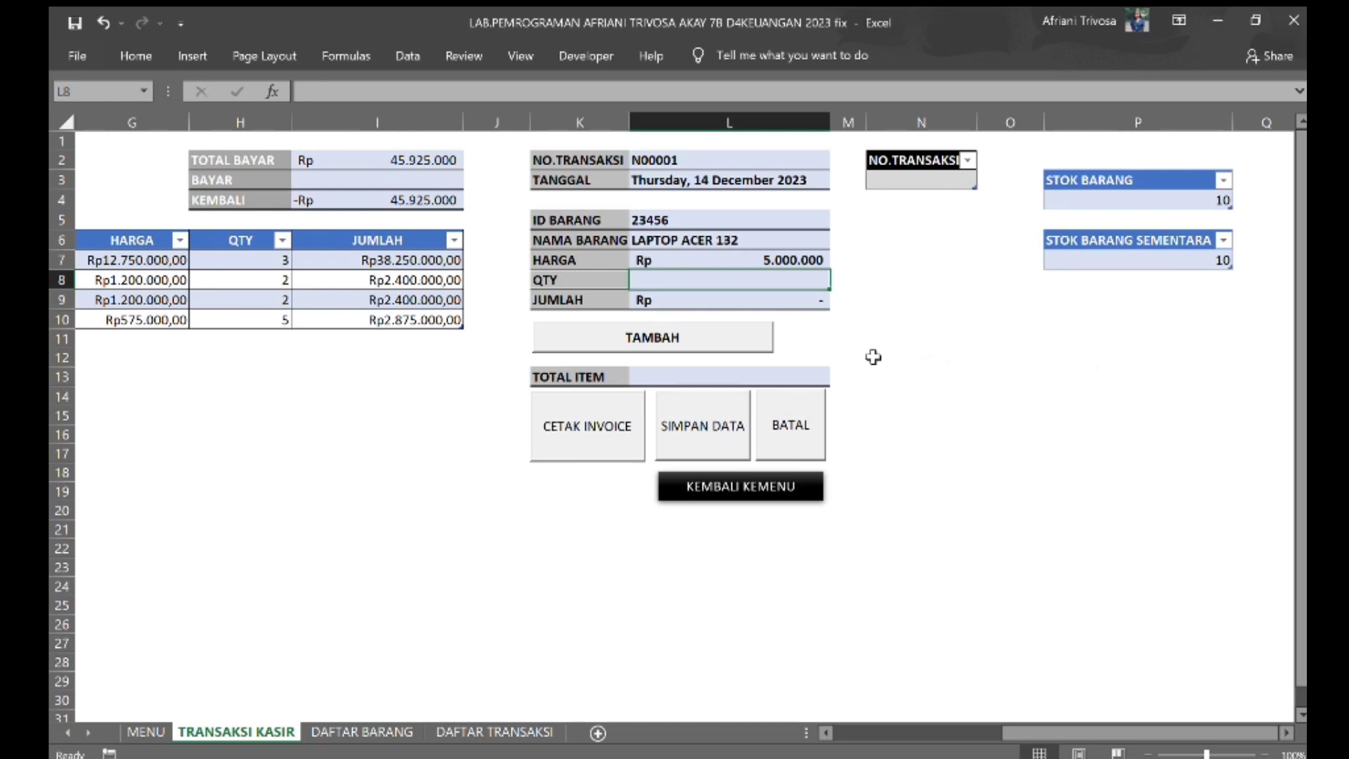
{"action": "type", "text": "11"}
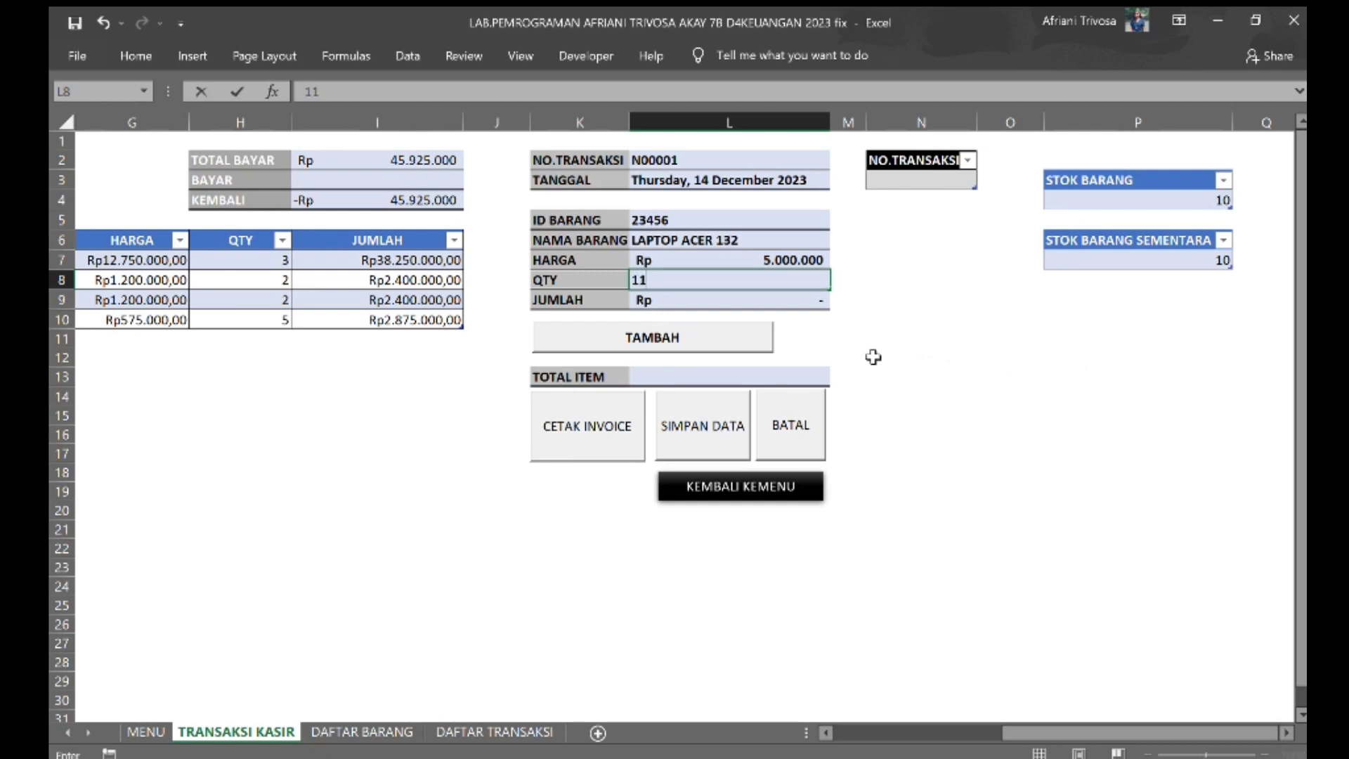
{"action": "left_click", "coordinate": [694, 341]}
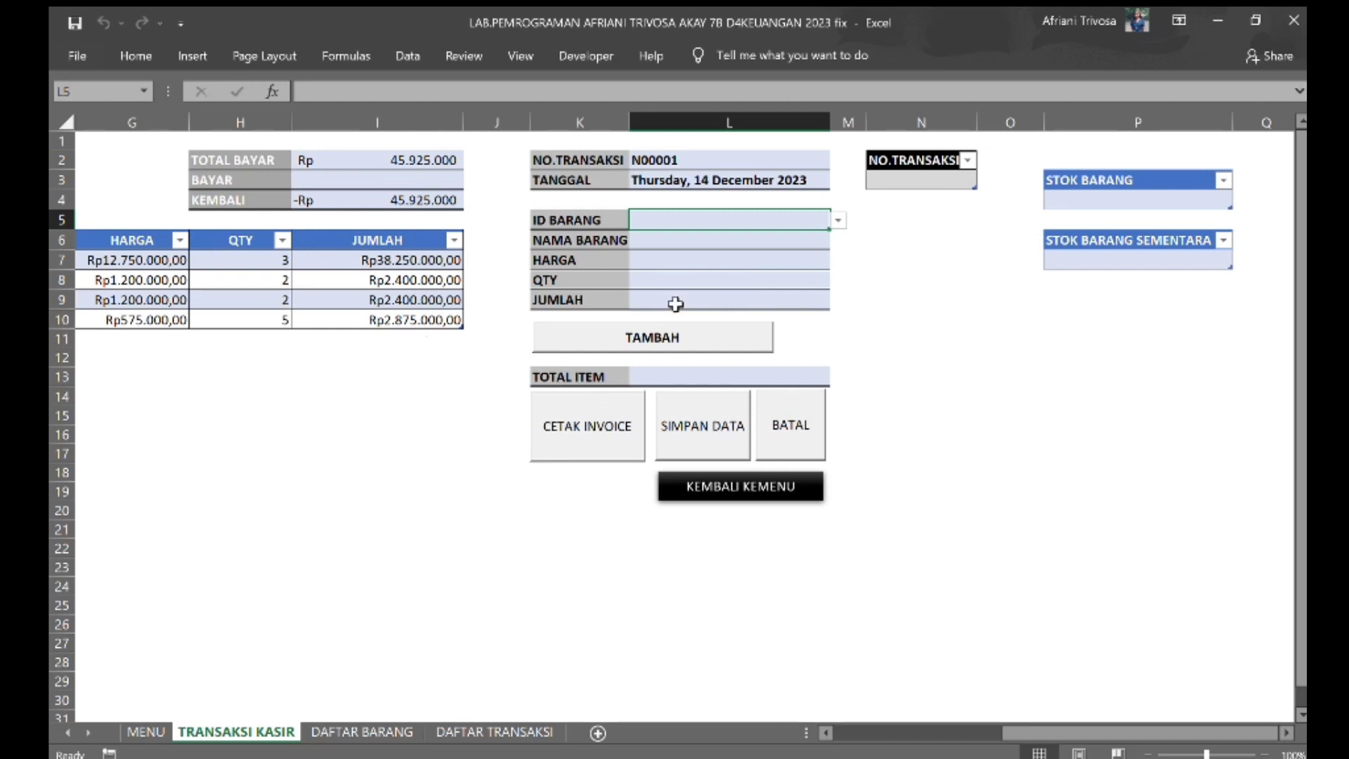
- Add item 45678 (FLASDISK SANDISK) with a quantity of 7 to the transaction
{"action": "left_click", "coordinate": [837, 219]}
{"action": "left_click", "coordinate": [750, 263]}
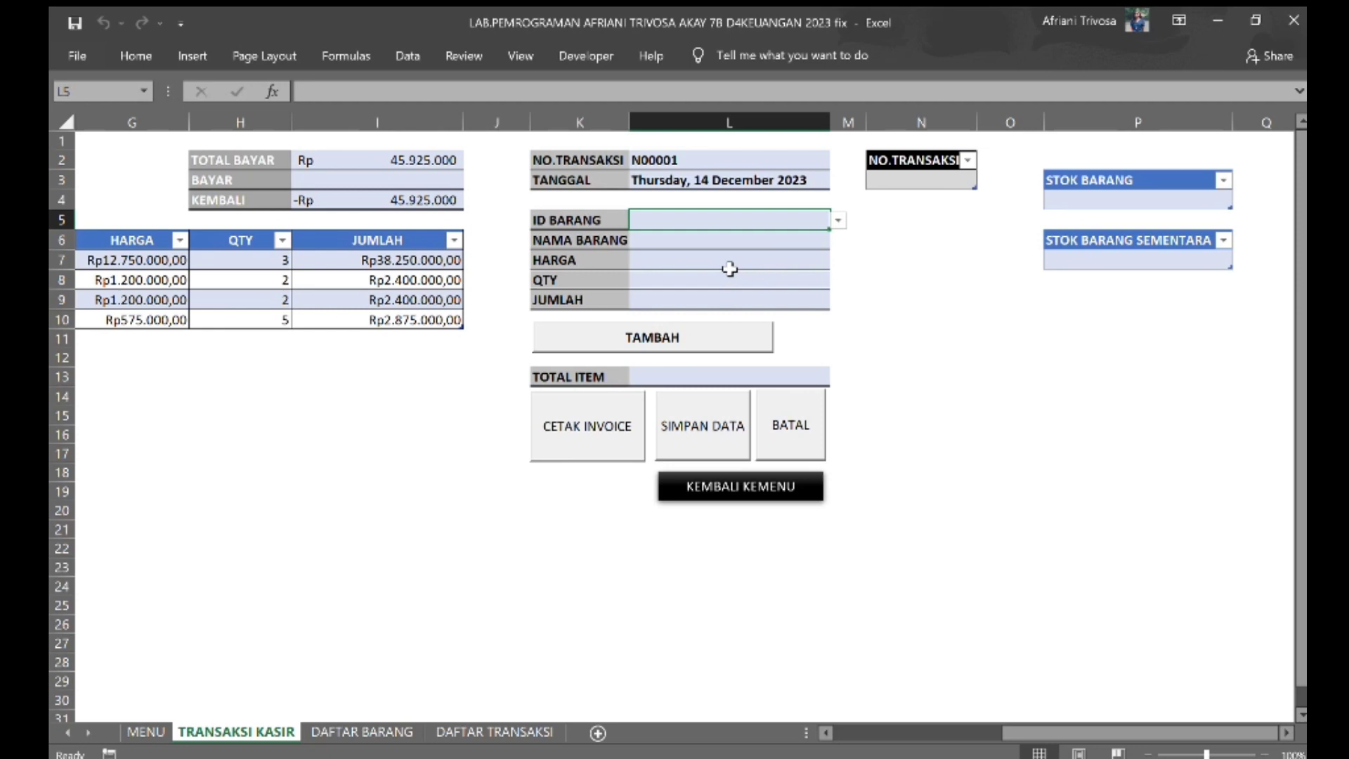
{"action": "left_click", "coordinate": [689, 283]}
{"action": "double_click", "coordinate": [689, 283]}
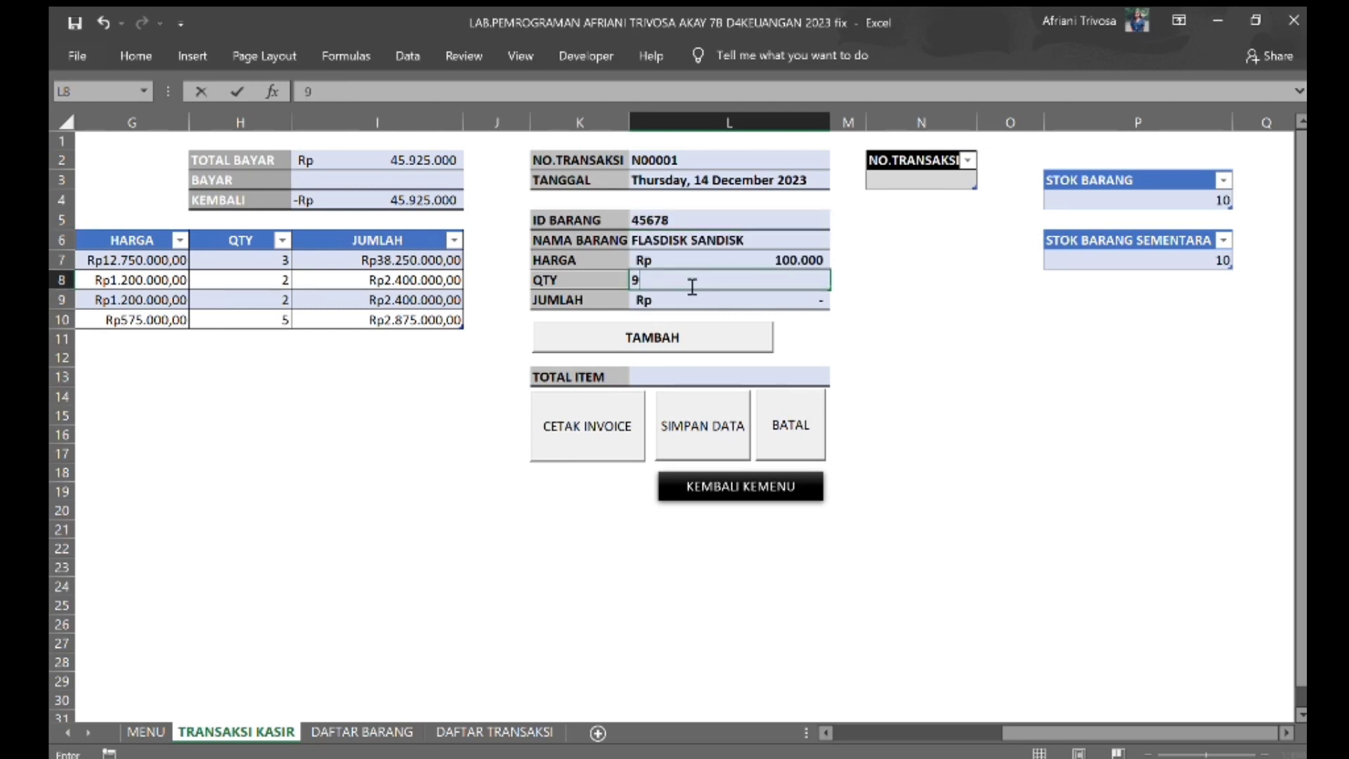
{"action": "type", "text": "7"}
{"action": "left_click", "coordinate": [671, 340]}
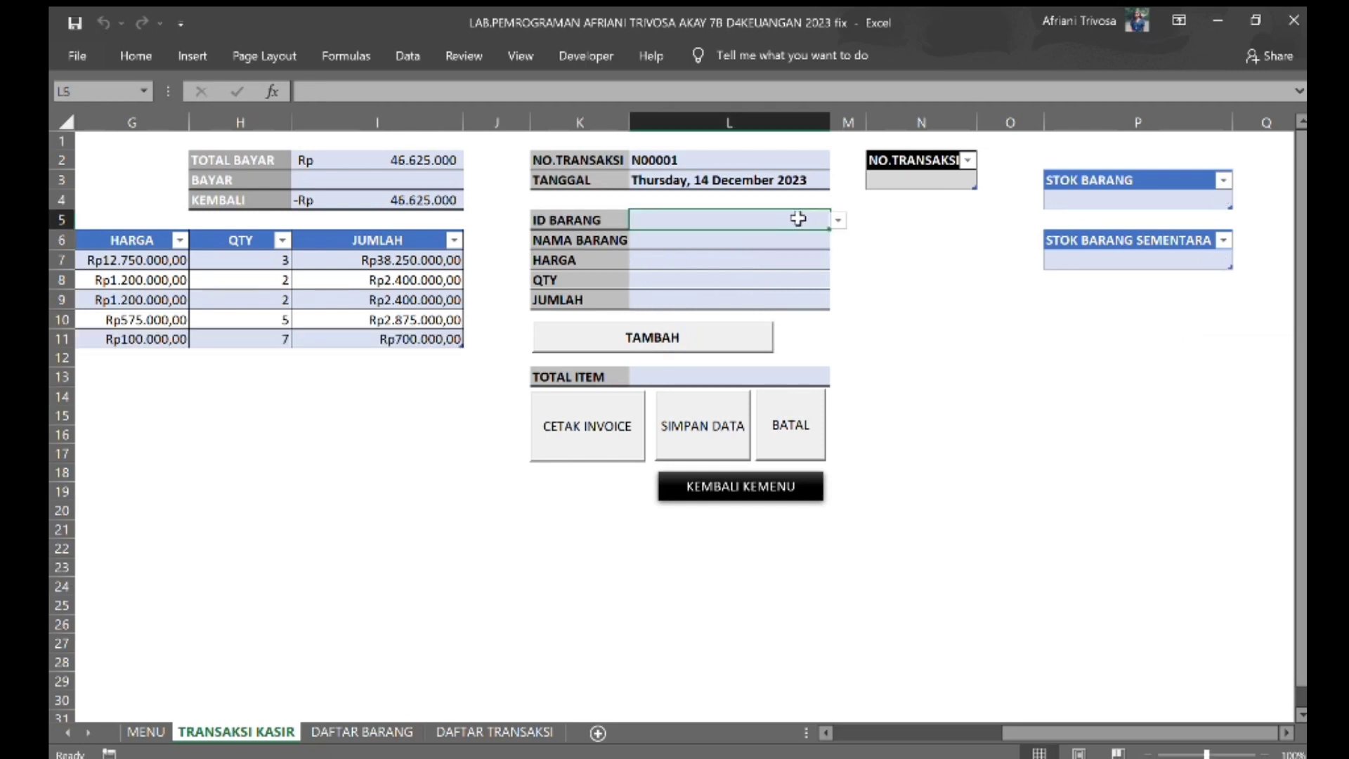
- Add item 12345 (HARDDISK) with a quantity of 6 to the transaction
{"action": "left_click", "coordinate": [838, 221]}
{"action": "left_click", "coordinate": [799, 274]}
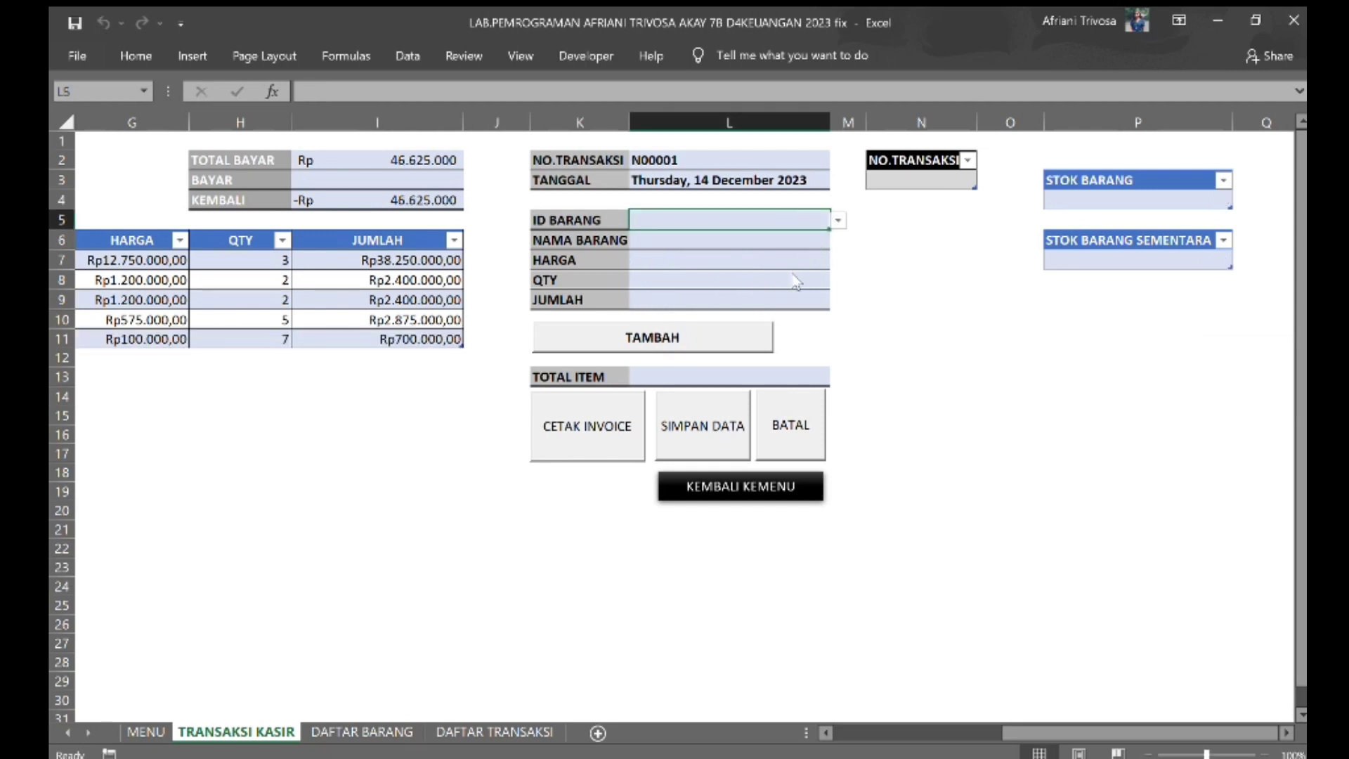
{"action": "left_click", "coordinate": [706, 279]}
{"action": "type", "text": "6"}
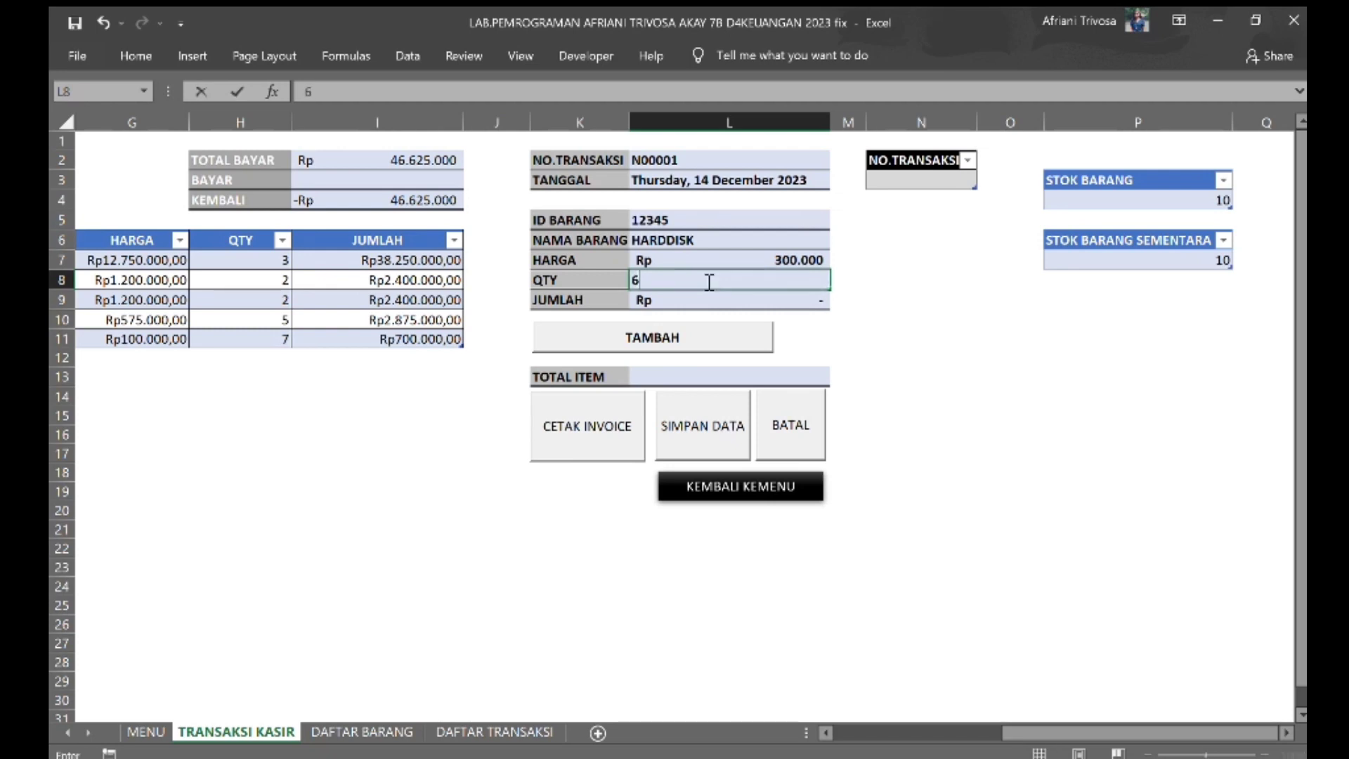
{"action": "left_click", "coordinate": [674, 340]}
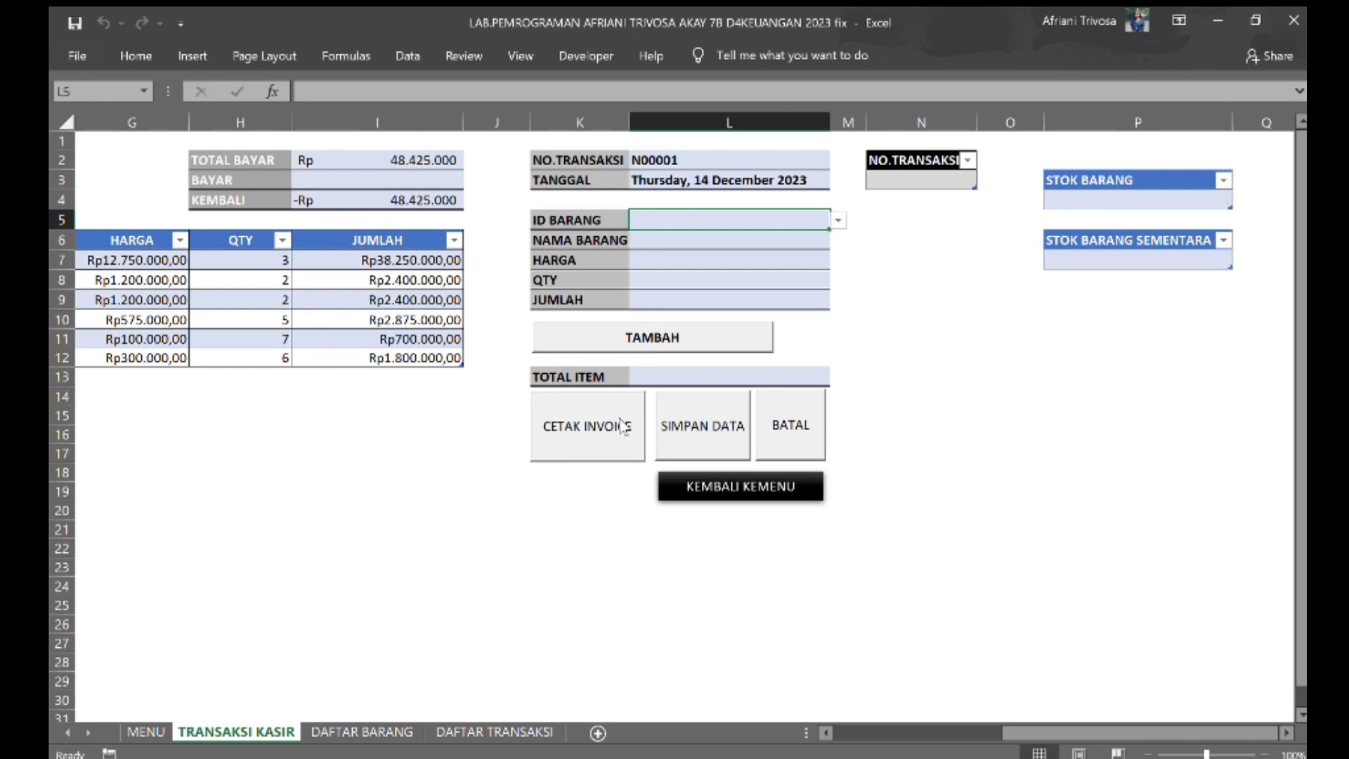
- Try to print the invoice with the BAYAR amount left empty and again with a BAYAR amount of 900
{"action": "left_click", "coordinate": [593, 432]}
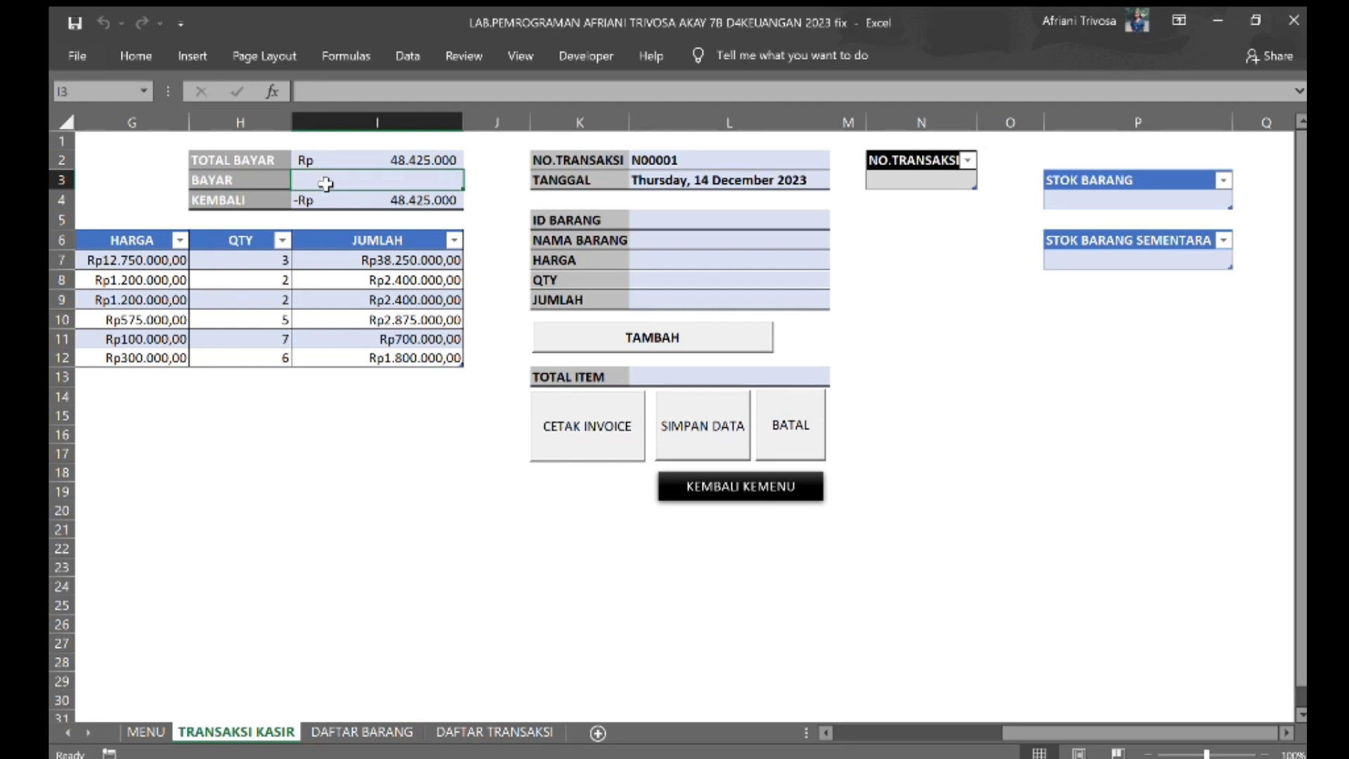
{"action": "type", "text": "900"}
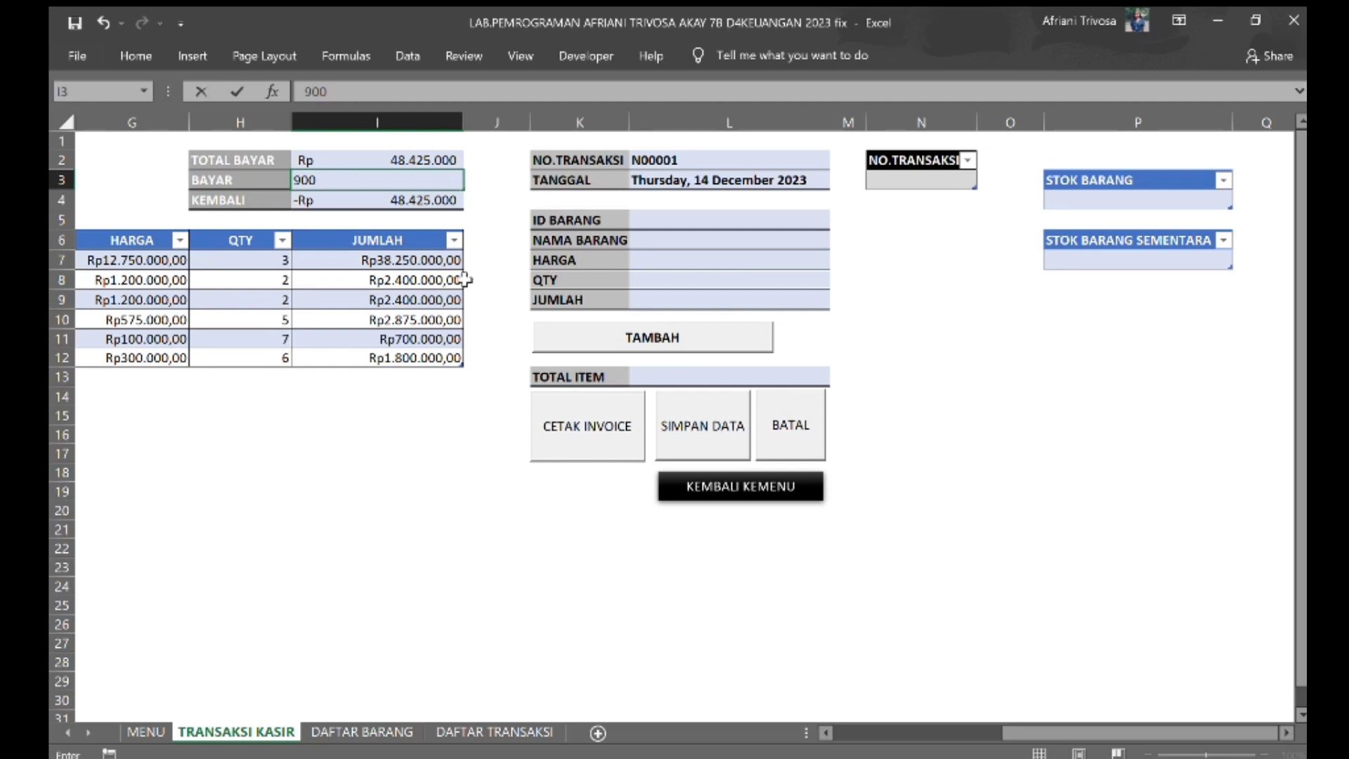
{"action": "left_click", "coordinate": [578, 425]}
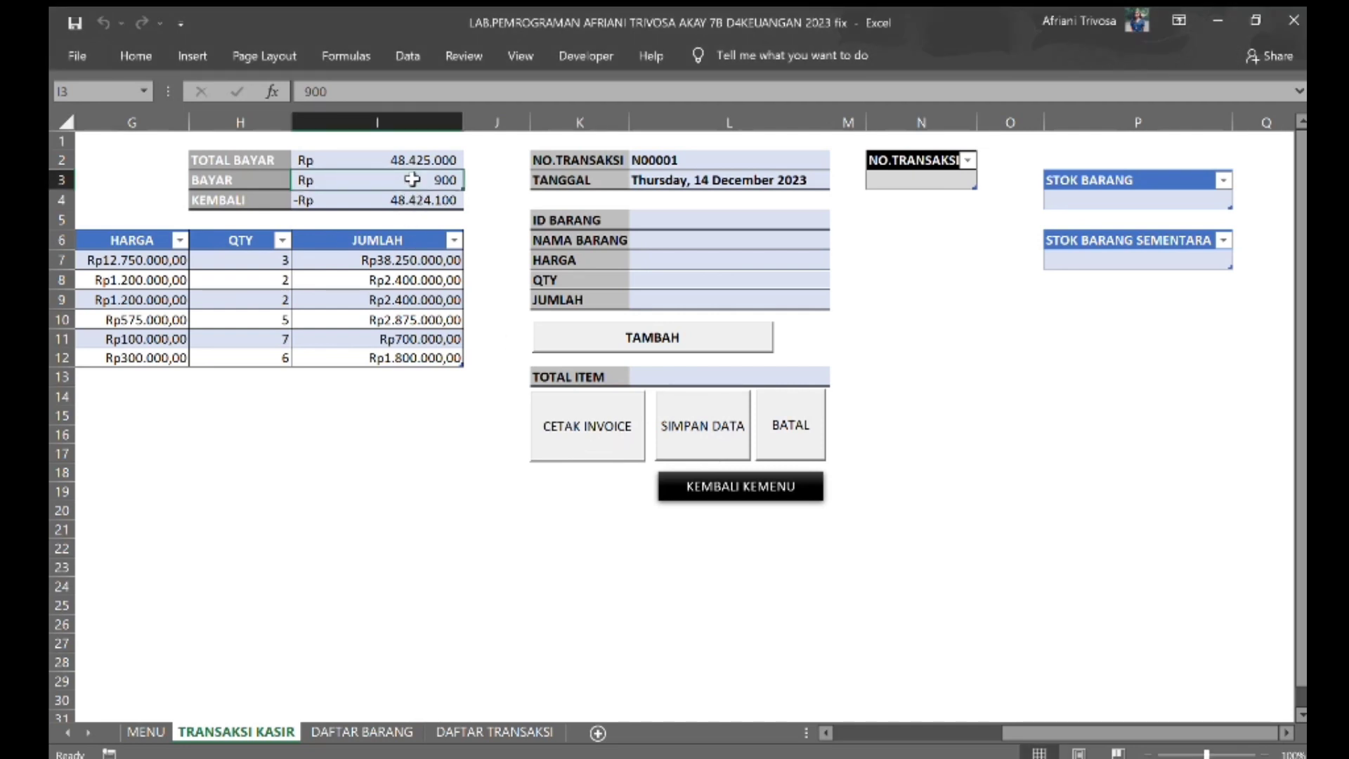
- Set the BAYAR amount of the transaction to 49000000
{"action": "type", "text": "4"}
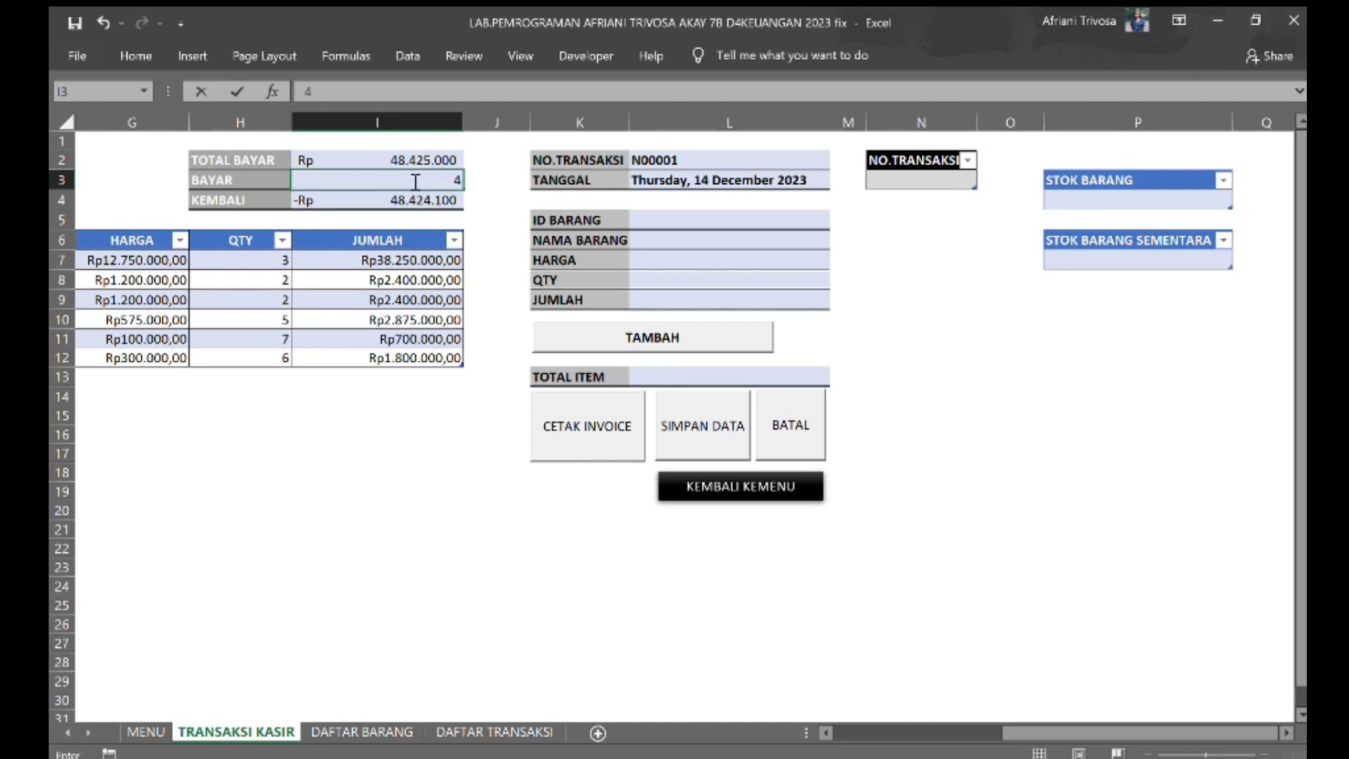
{"action": "type", "text": "9000000"}
{"action": "left_click", "coordinate": [487, 220]}
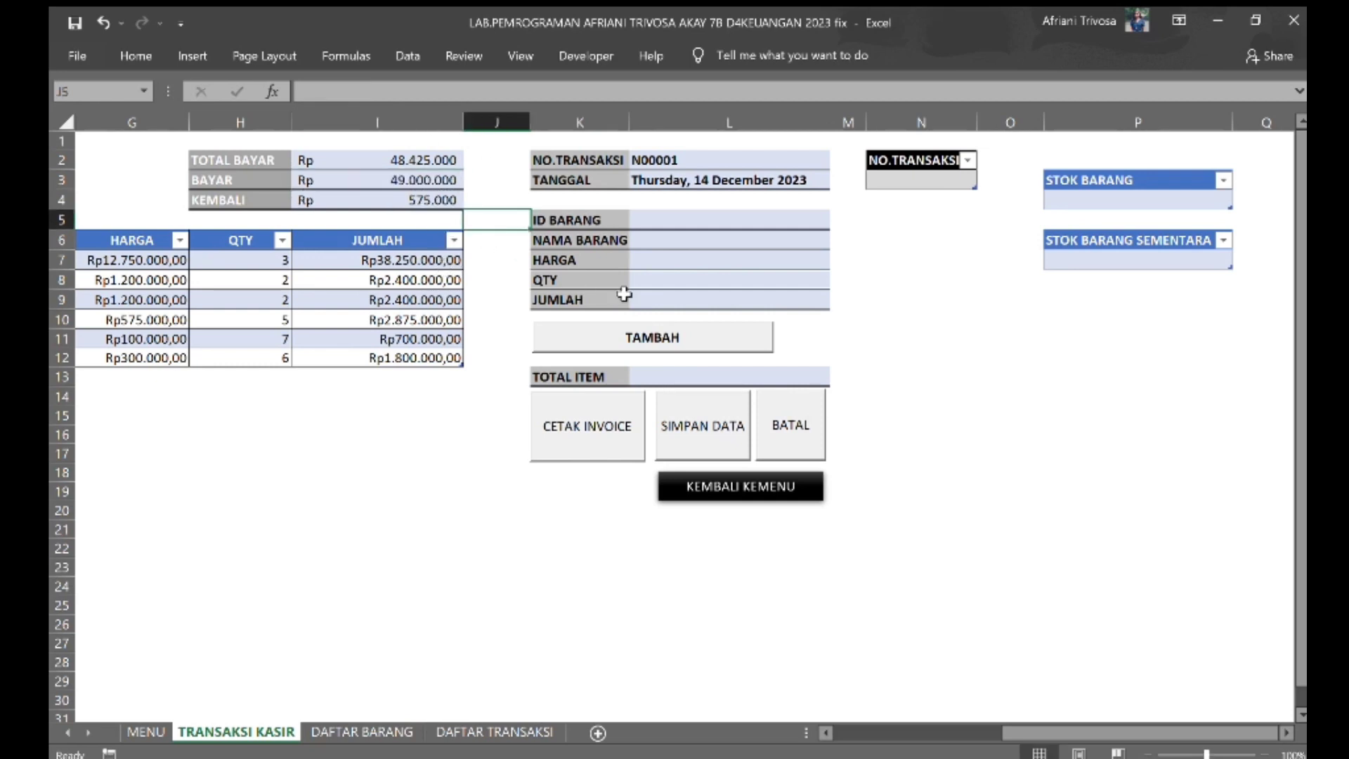
- Print the invoice for transaction N00001 and save the transaction's data
{"action": "left_click", "coordinate": [590, 426]}
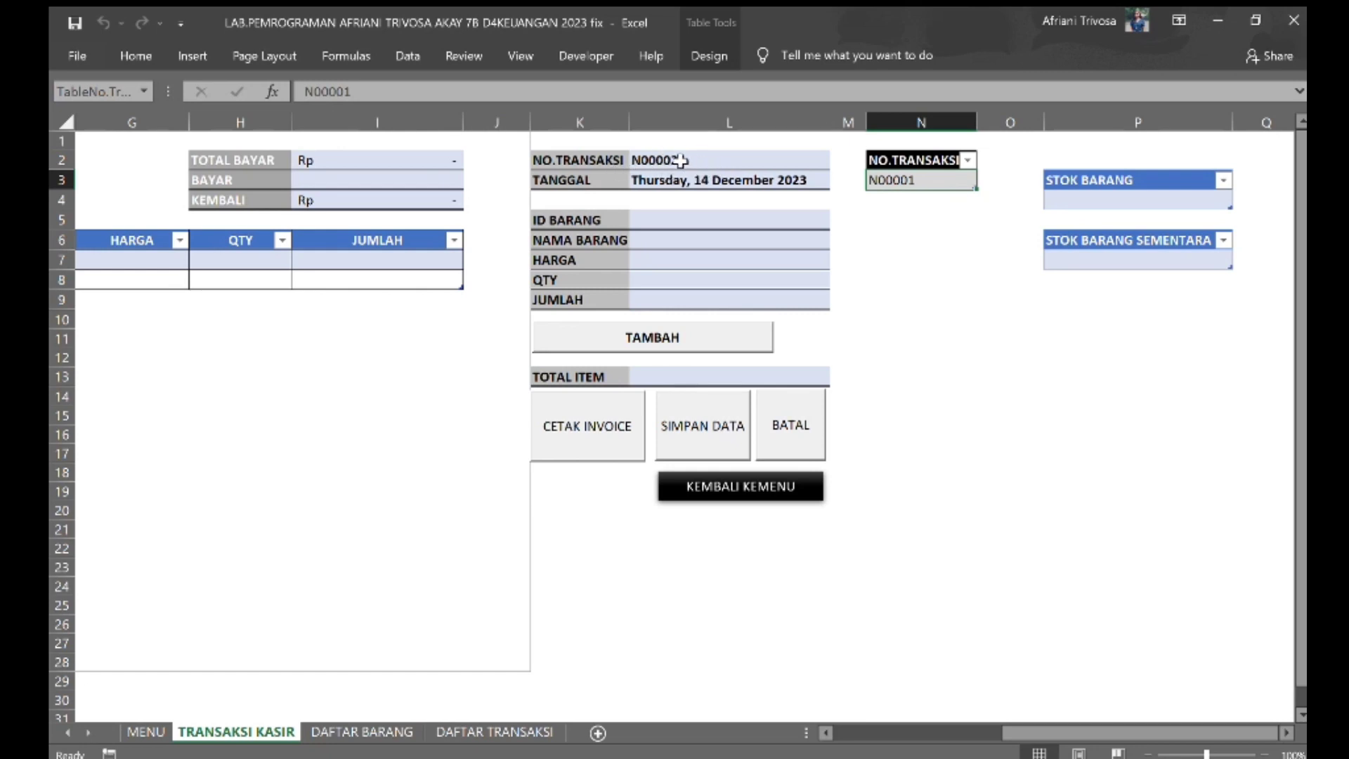
{"action": "left_click", "coordinate": [887, 299]}
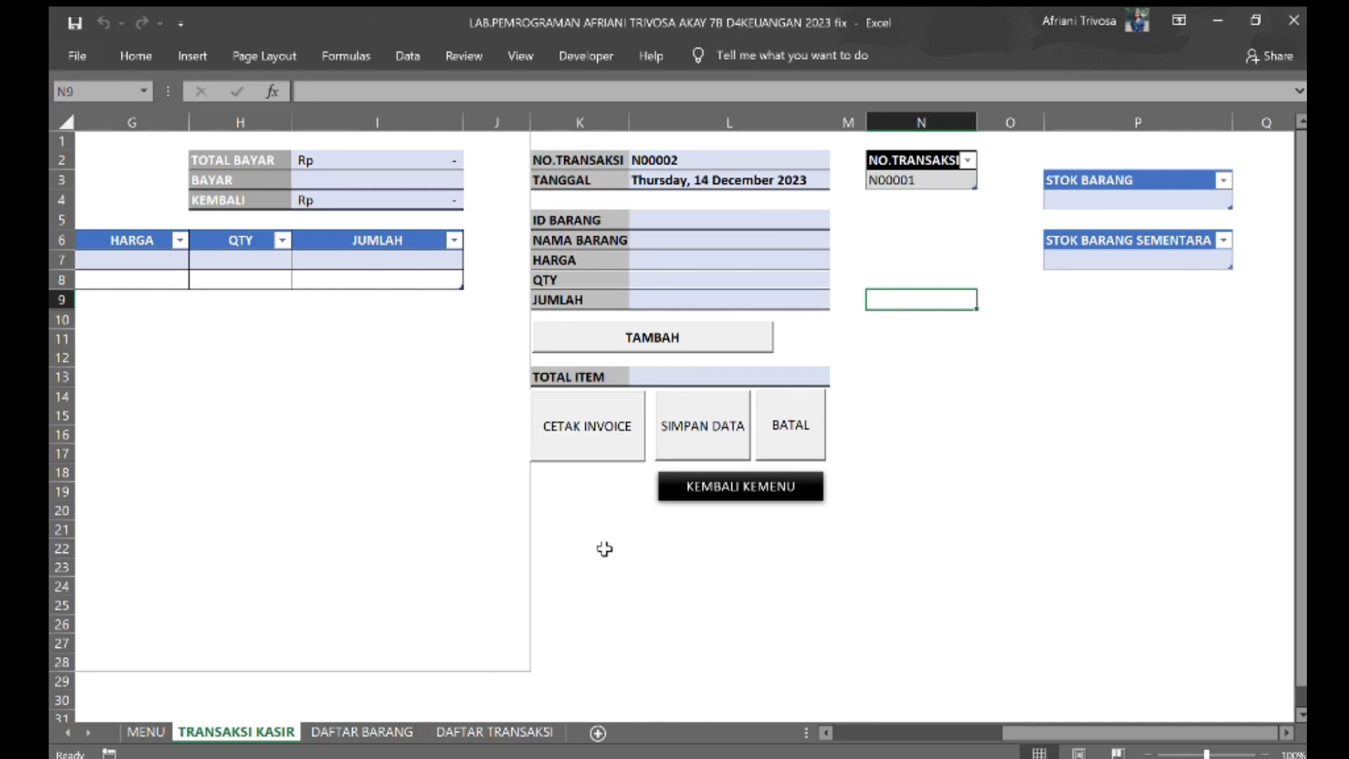
- Check the sales, stock and profit figures in DAFTAR BARANG and the records of transaction N00001 in DAFTAR TRANSAKSI
{"action": "left_click", "coordinate": [370, 731]}
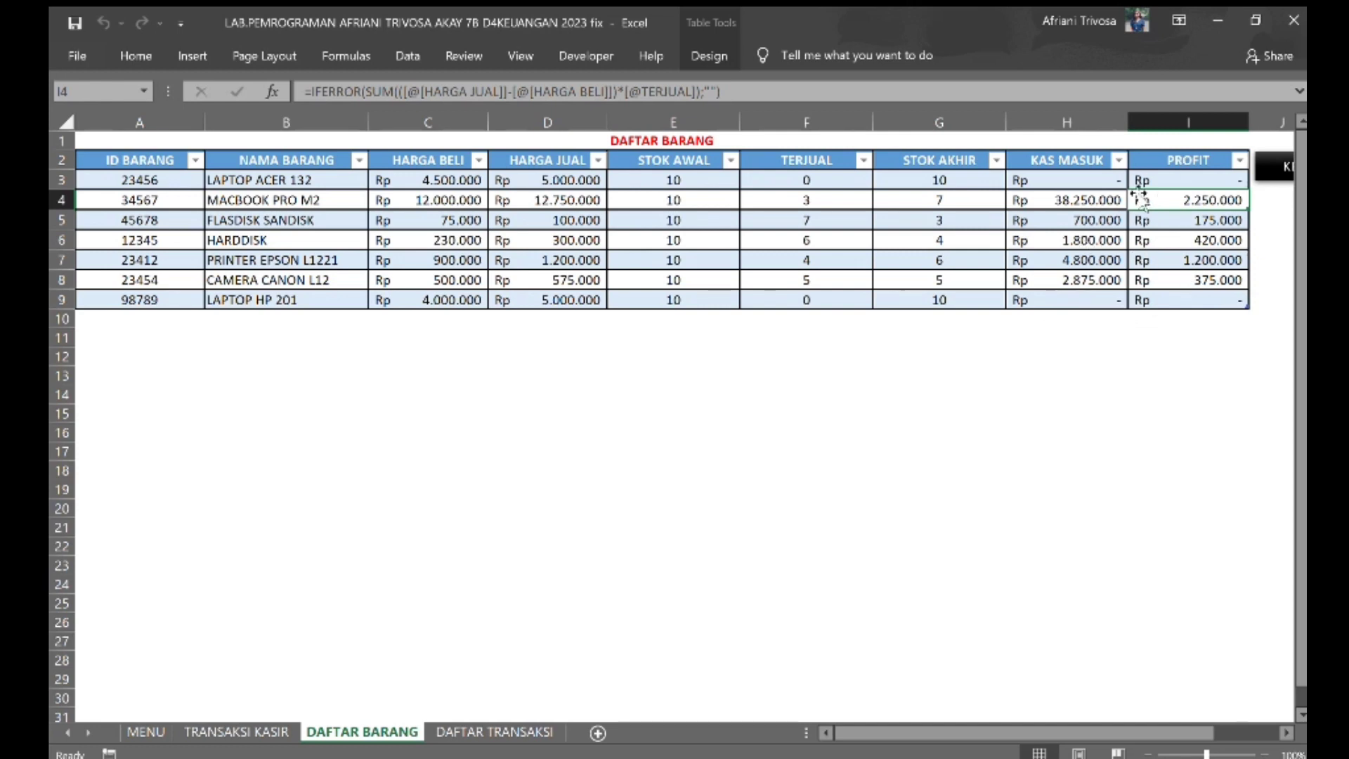
{"action": "left_click", "coordinate": [1104, 237]}
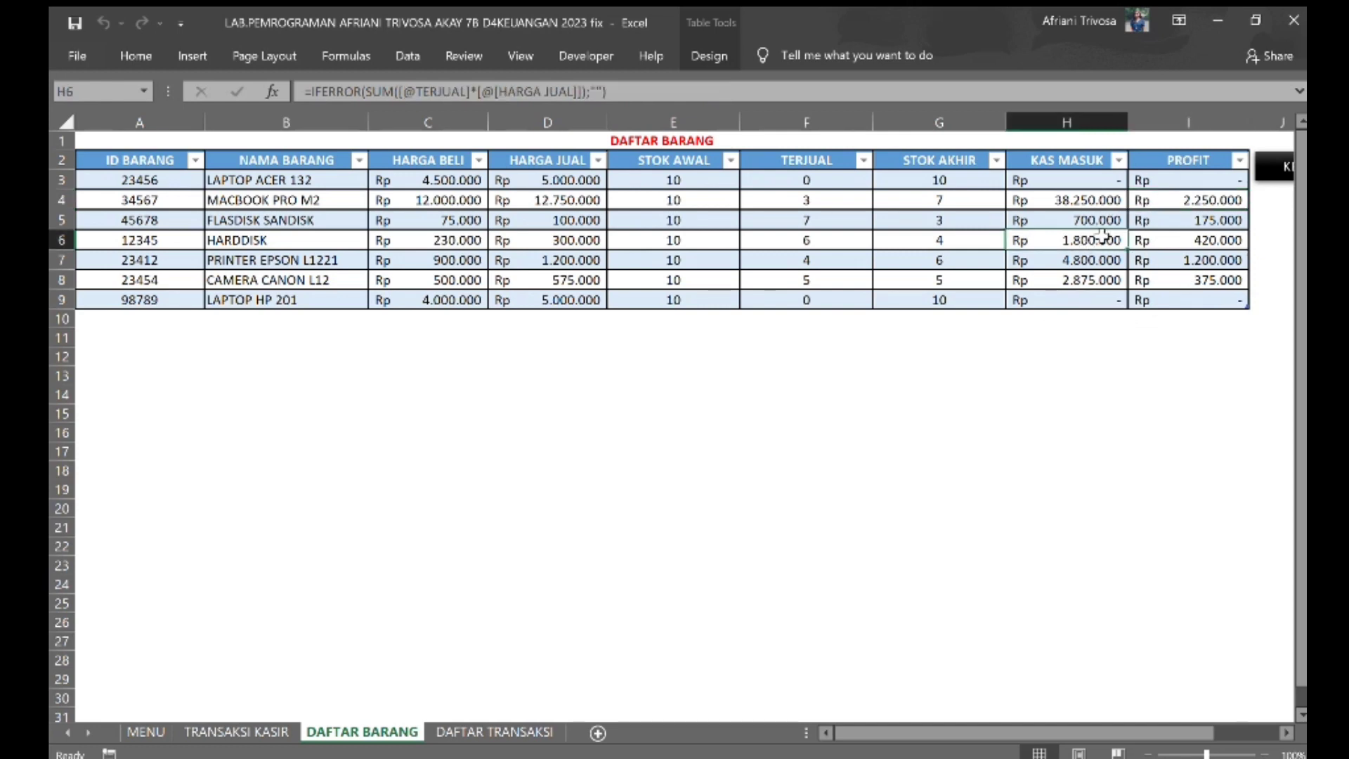
{"action": "left_click", "coordinate": [476, 733]}
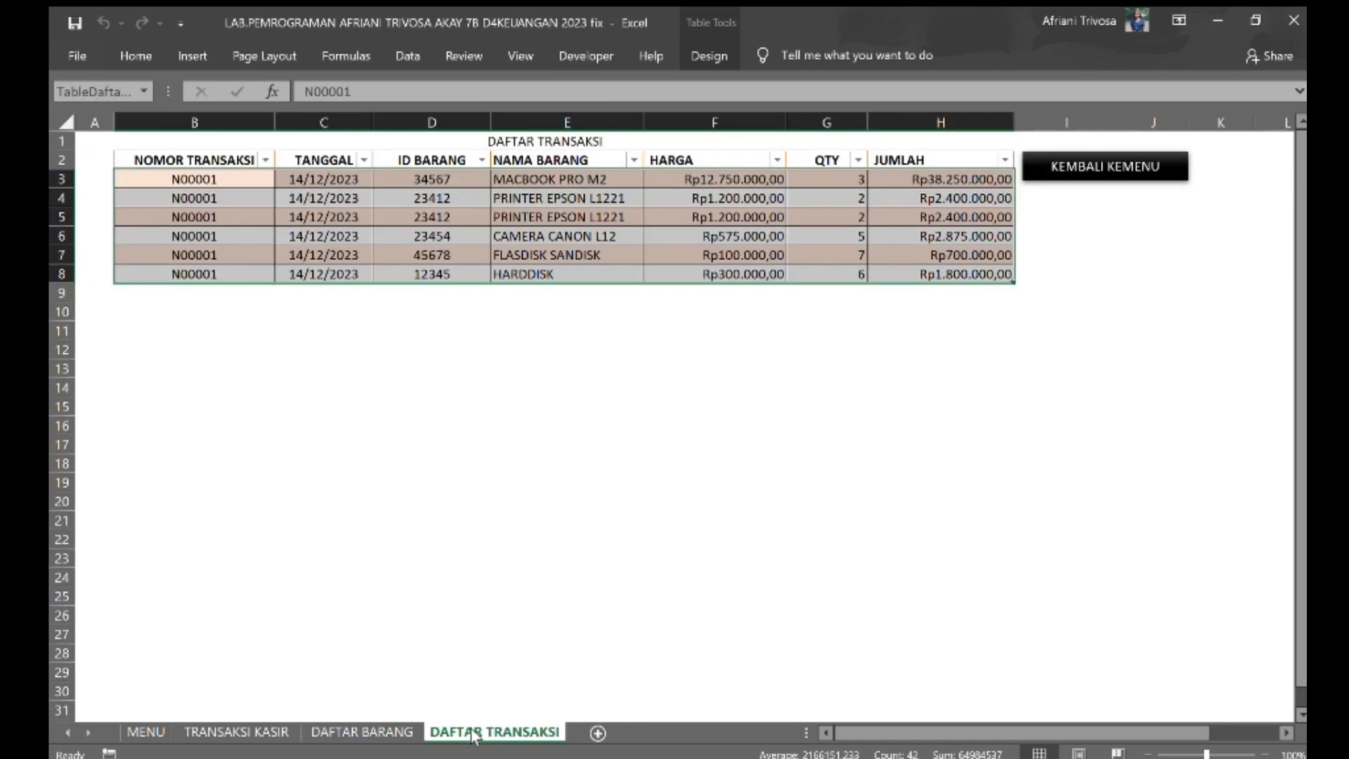
{"action": "left_click", "coordinate": [823, 310]}
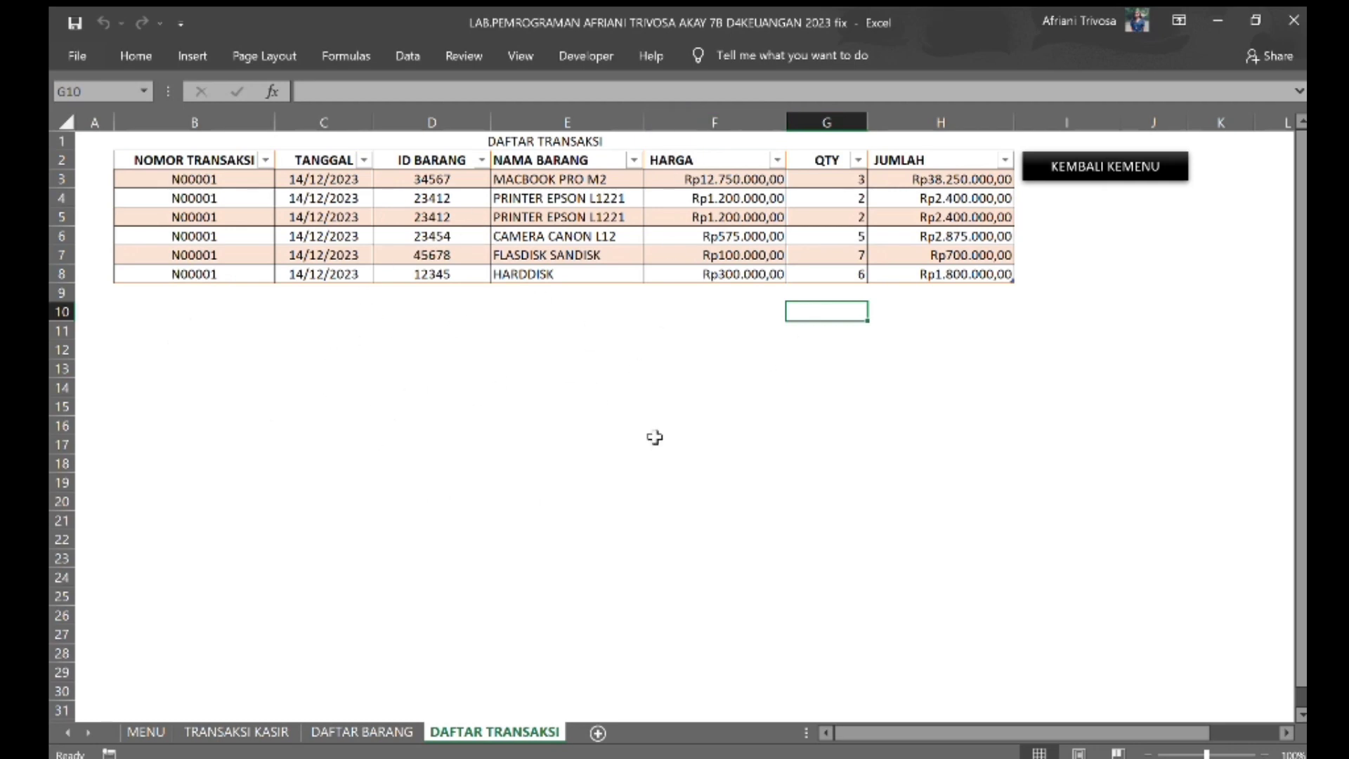
- Return to the TRANSAKSI KASIR sheet and go back to the menu
{"action": "left_click", "coordinate": [228, 732]}
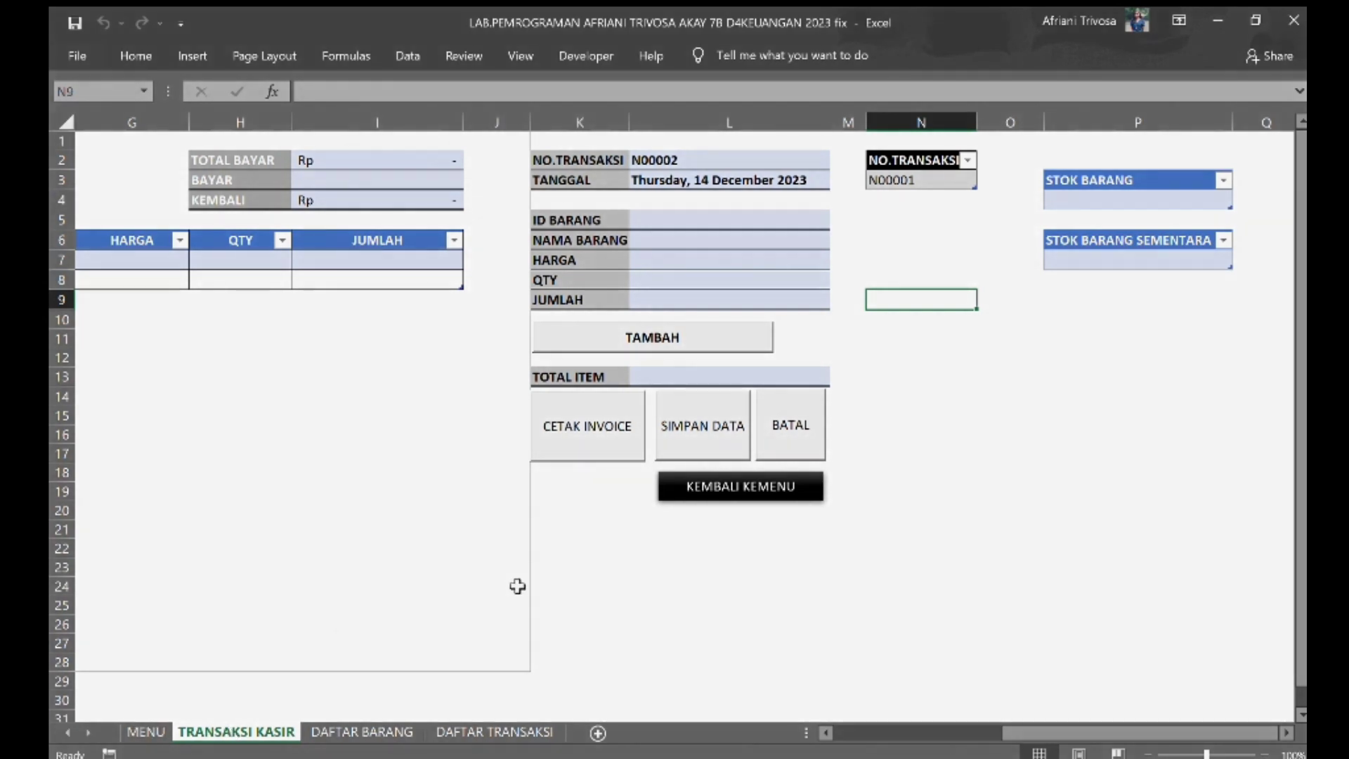
{"action": "left_click", "coordinate": [714, 486]}
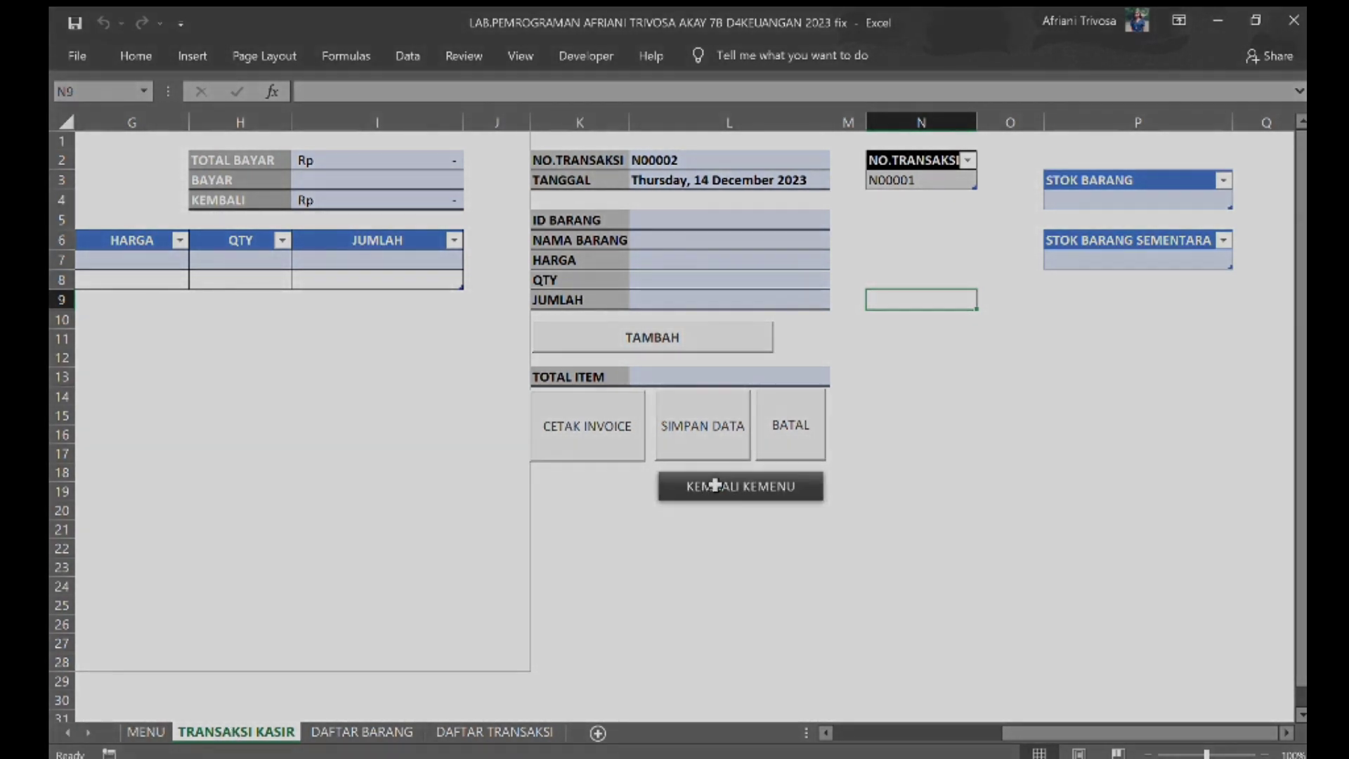